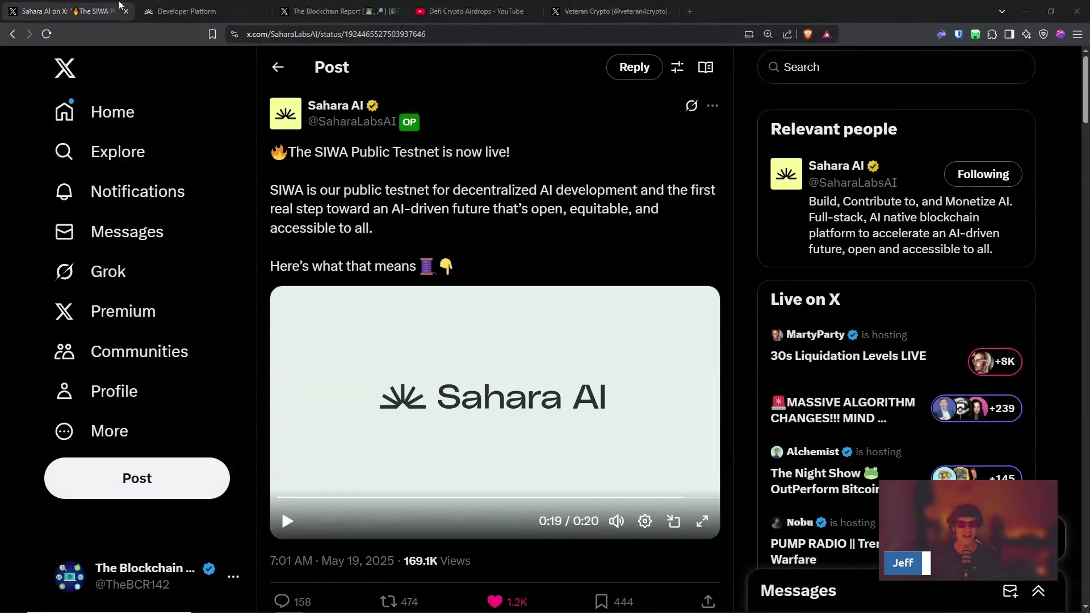
# Step: Check the Developer Platform guide and the X post, then open legends.saharalabs.ai in a new tab
pyautogui.click(164, 7)
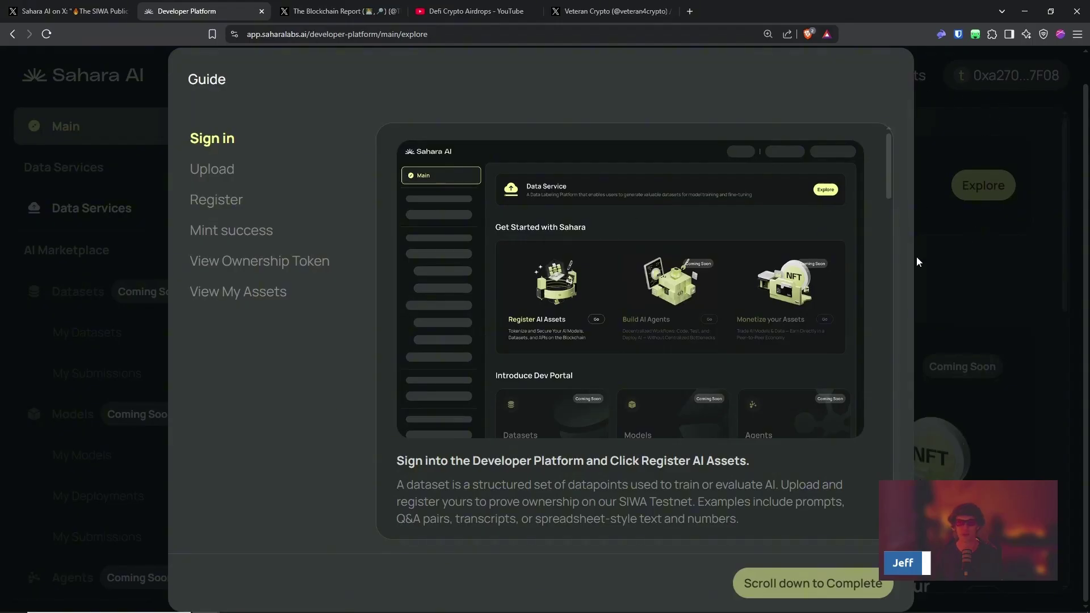
pyautogui.click(74, 11)
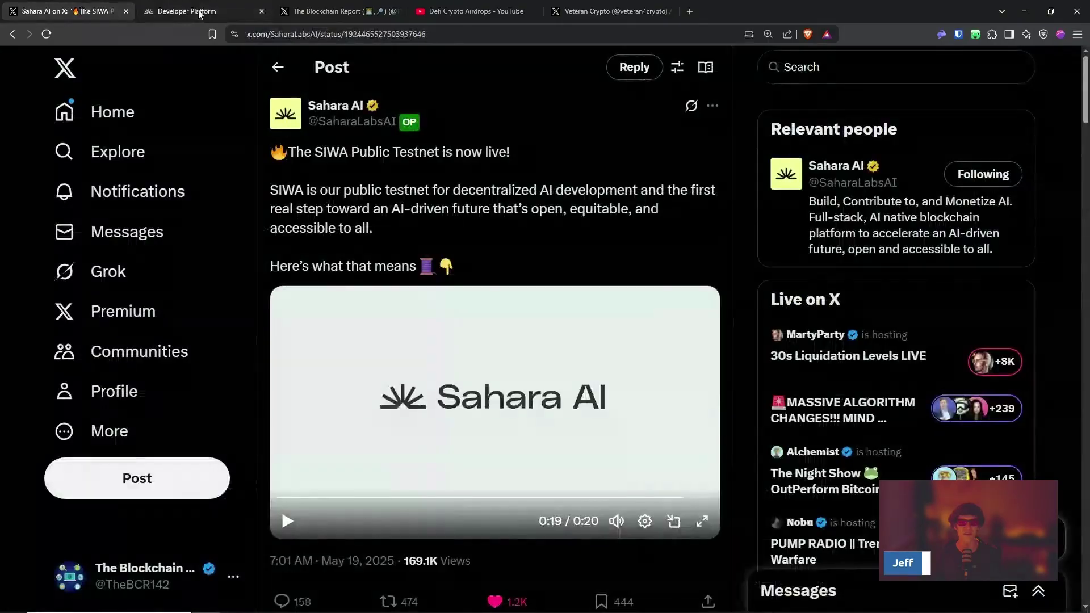
pyautogui.click(203, 13)
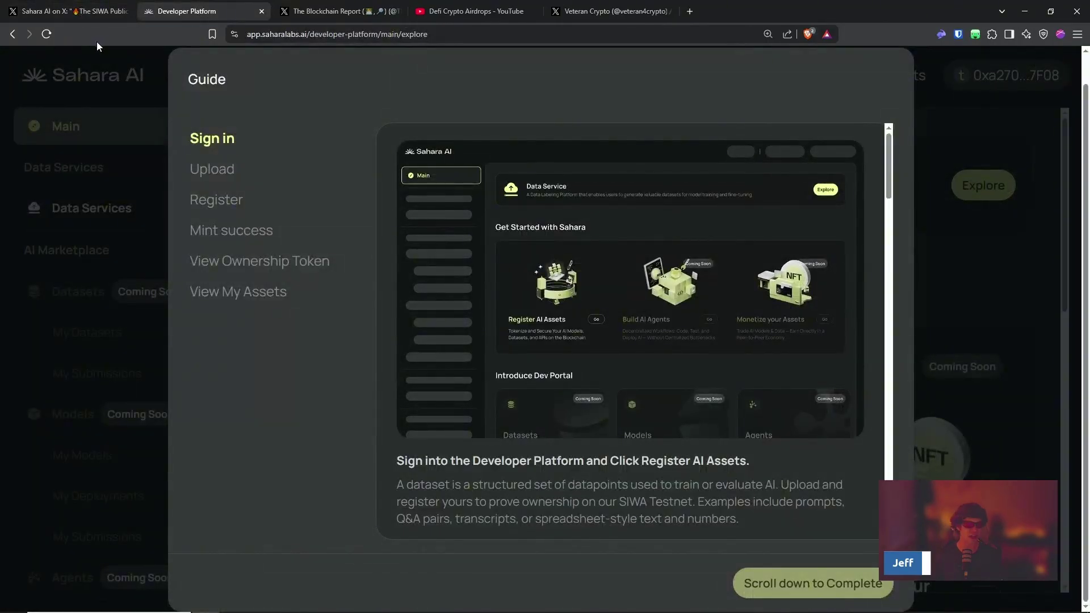
pyautogui.click(690, 11)
pyautogui.write('saharalabs.ai')
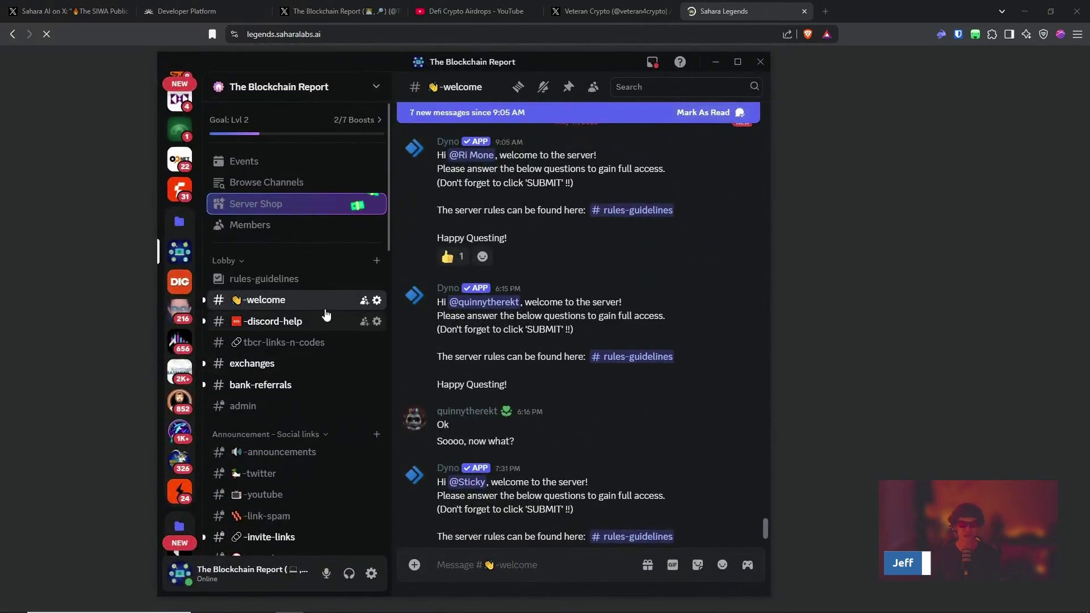
pyautogui.scroll(-3, 549, 296)
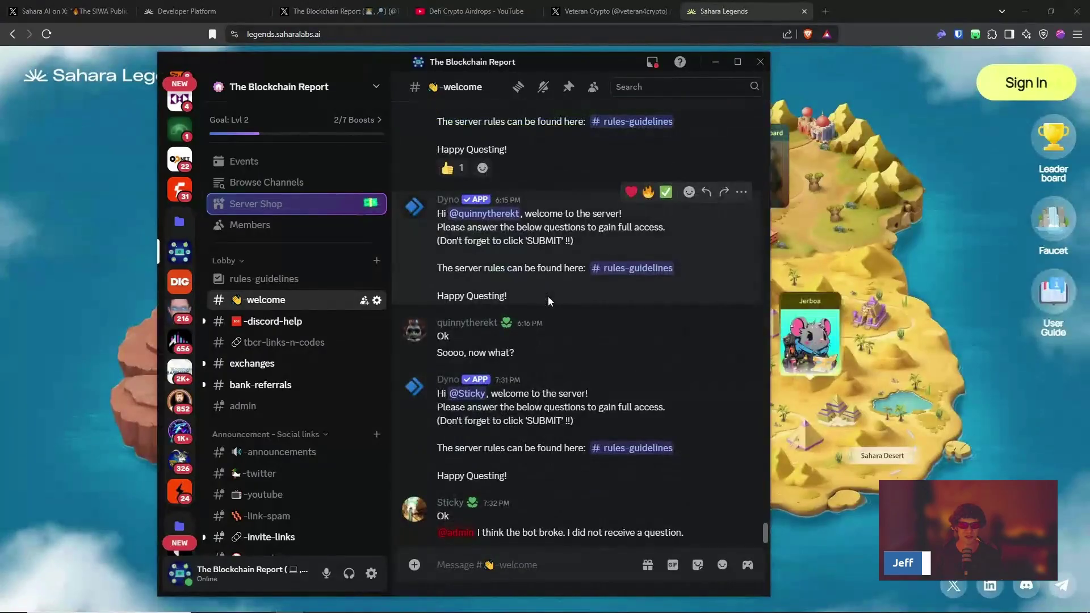
pyautogui.scroll(5, 529, 507)
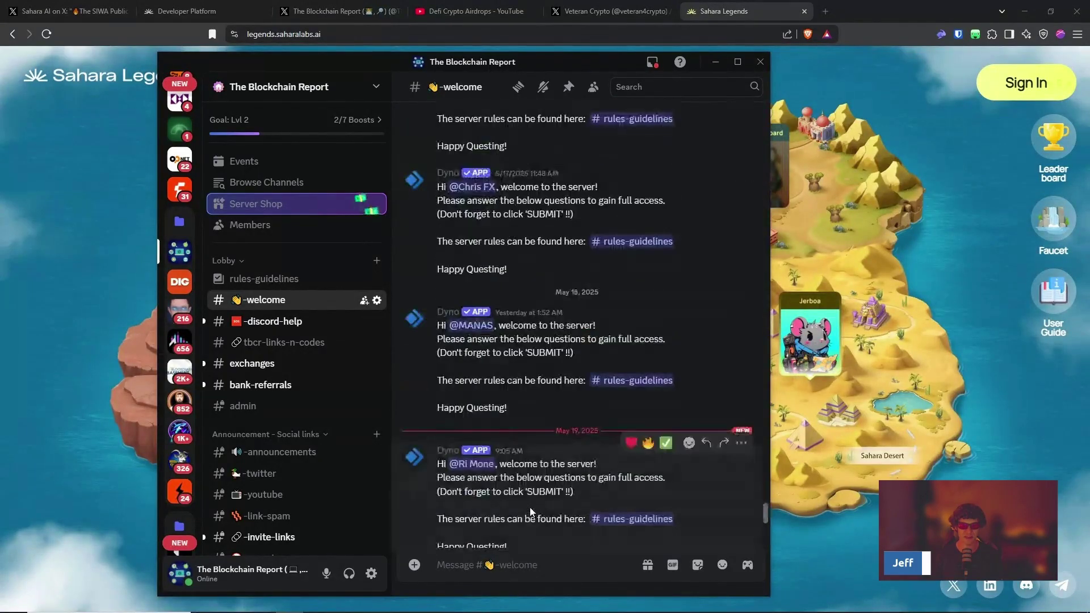
pyautogui.scroll(6, 533, 379)
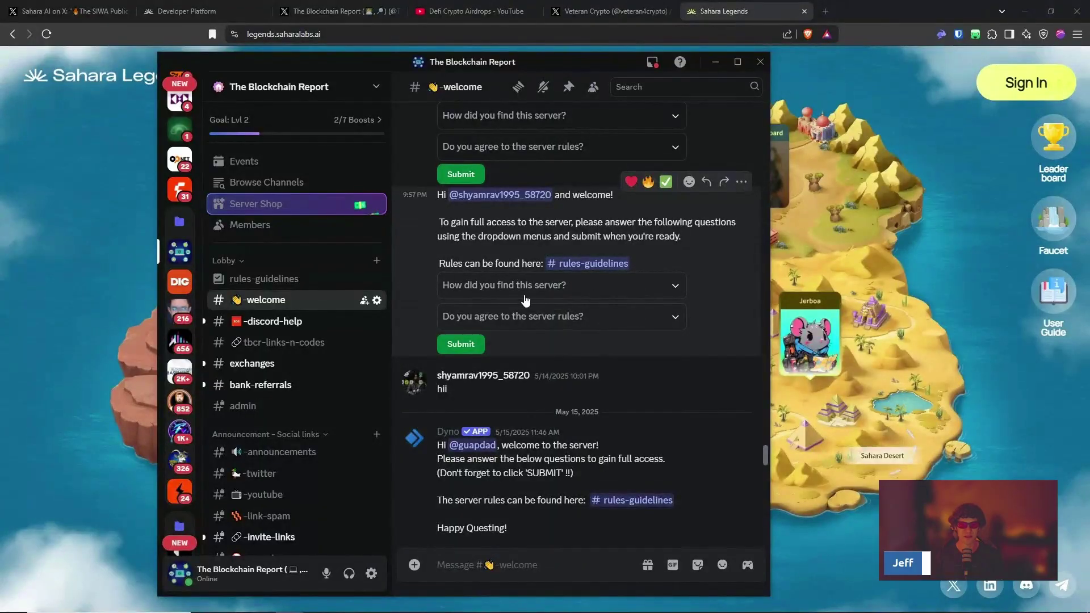
pyautogui.click(525, 291)
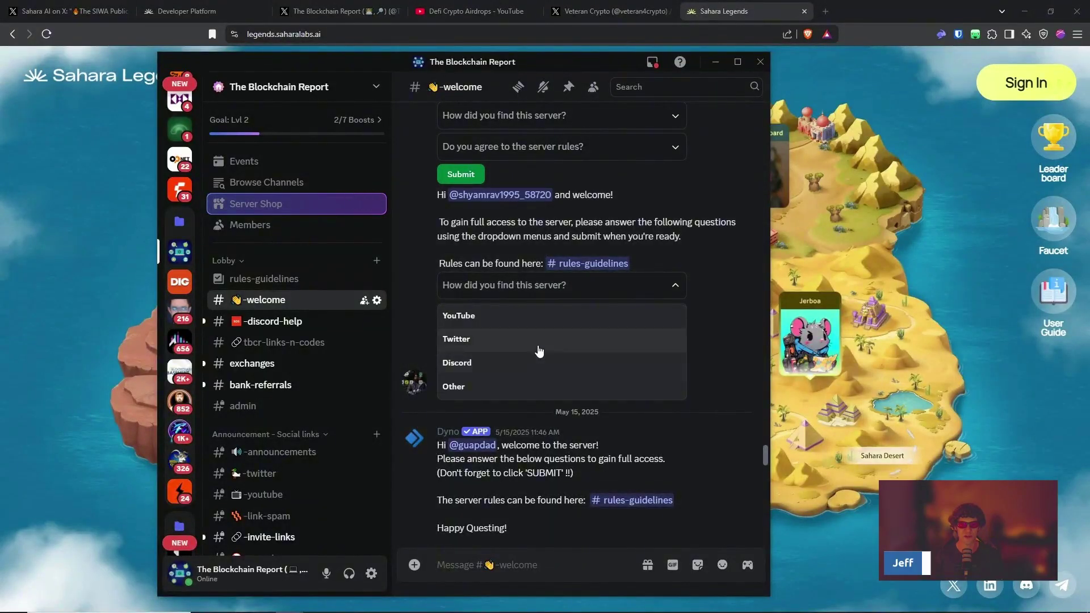
pyautogui.click(684, 285)
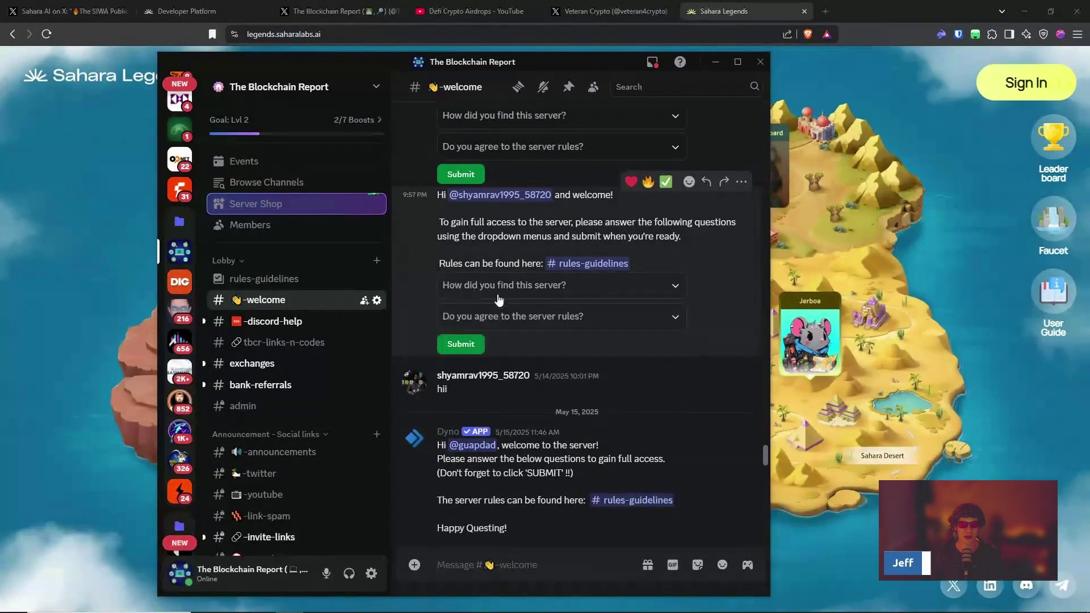
pyautogui.click(305, 282)
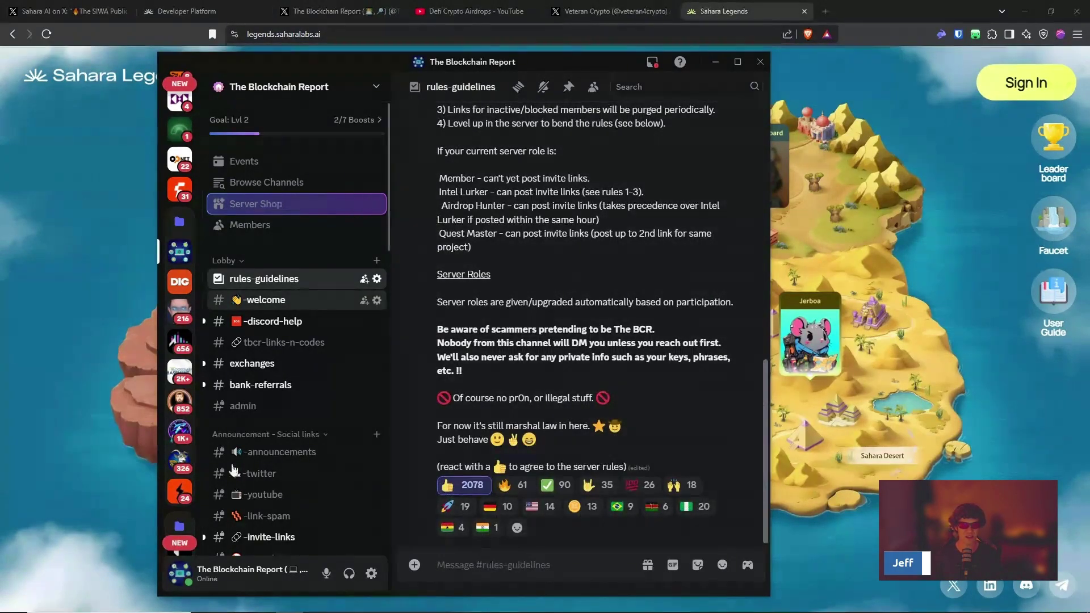
pyautogui.hotkey('alt', 'Down')
pyautogui.scroll(-9, 306, 386)
pyautogui.scroll(7, 301, 340)
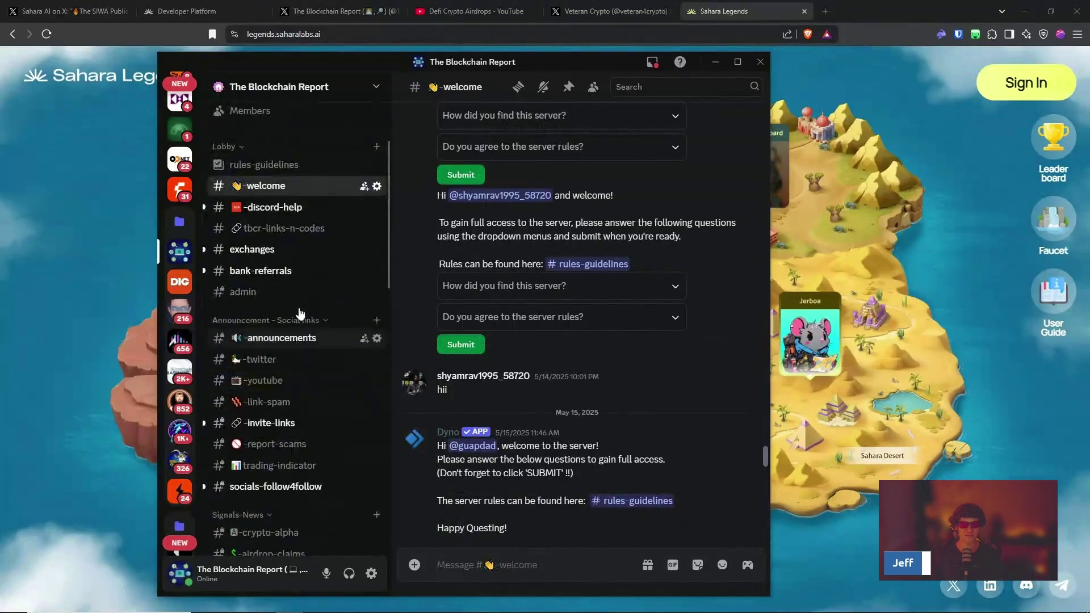
pyautogui.click(274, 207)
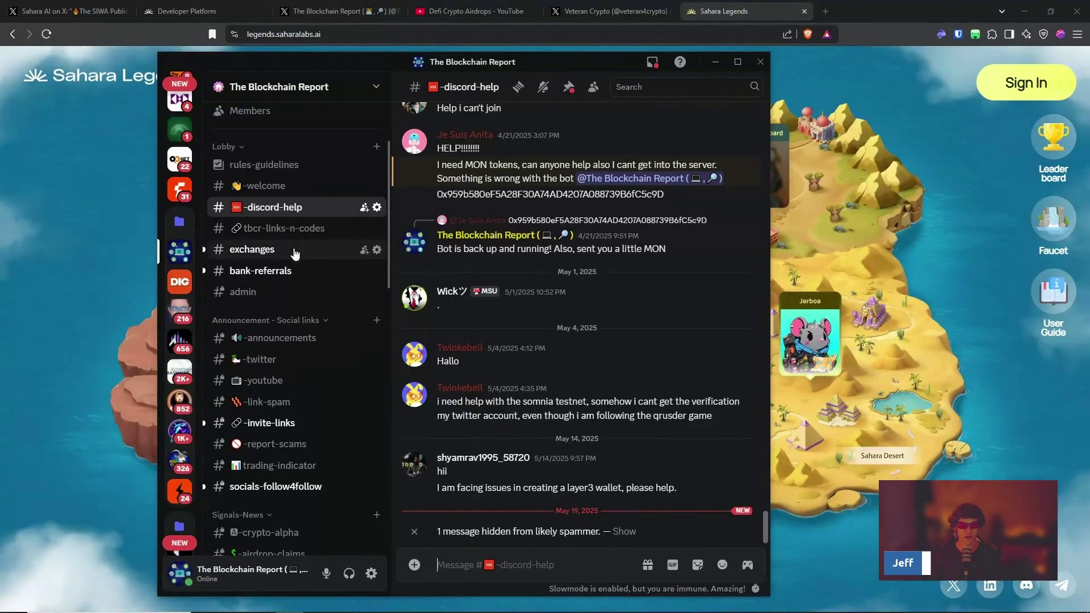
pyautogui.click(278, 186)
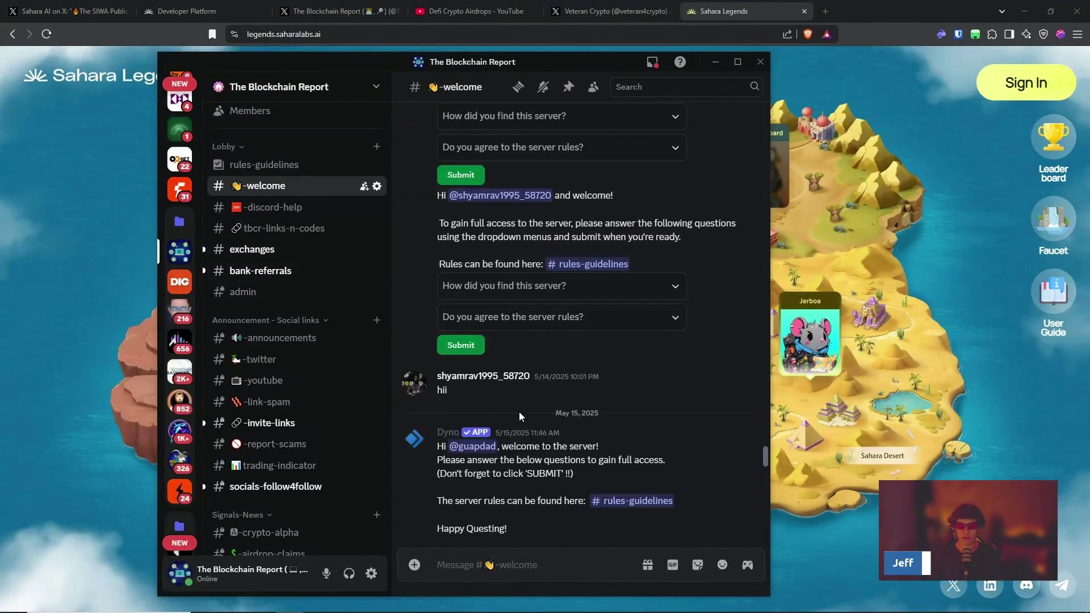
pyautogui.moveTo(612, 60); pyautogui.dragTo(593, 53)
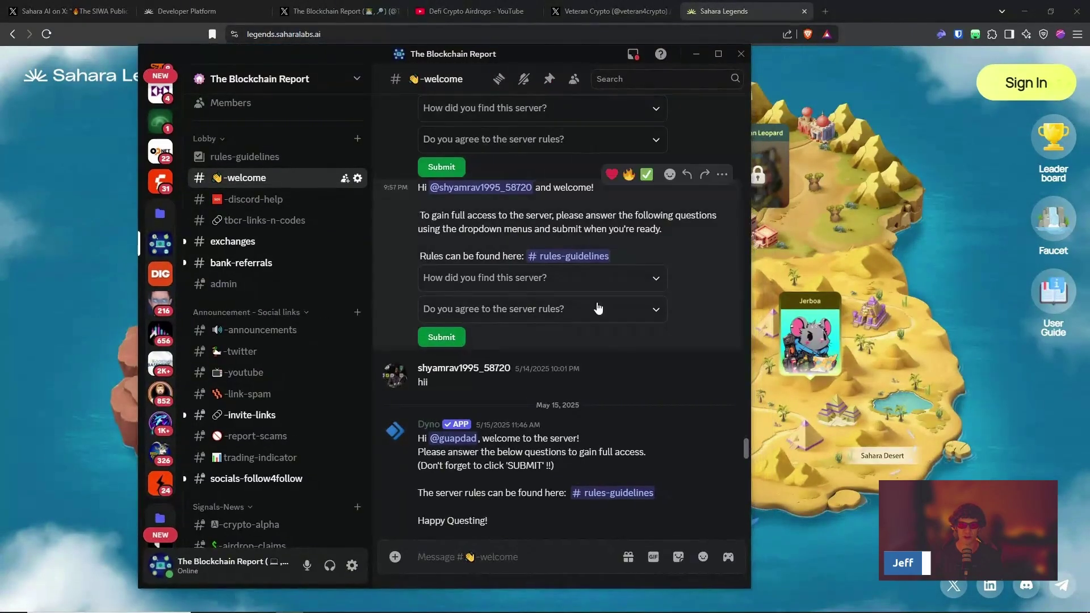
pyautogui.moveTo(745, 442); pyautogui.dragTo(738, 563)
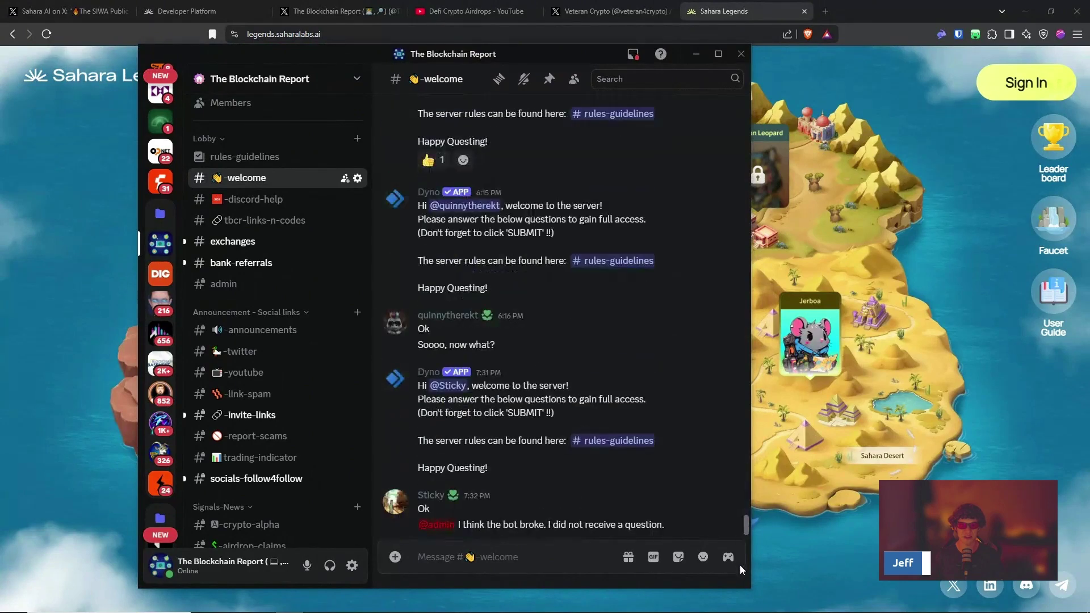
pyautogui.scroll(3, 745, 527)
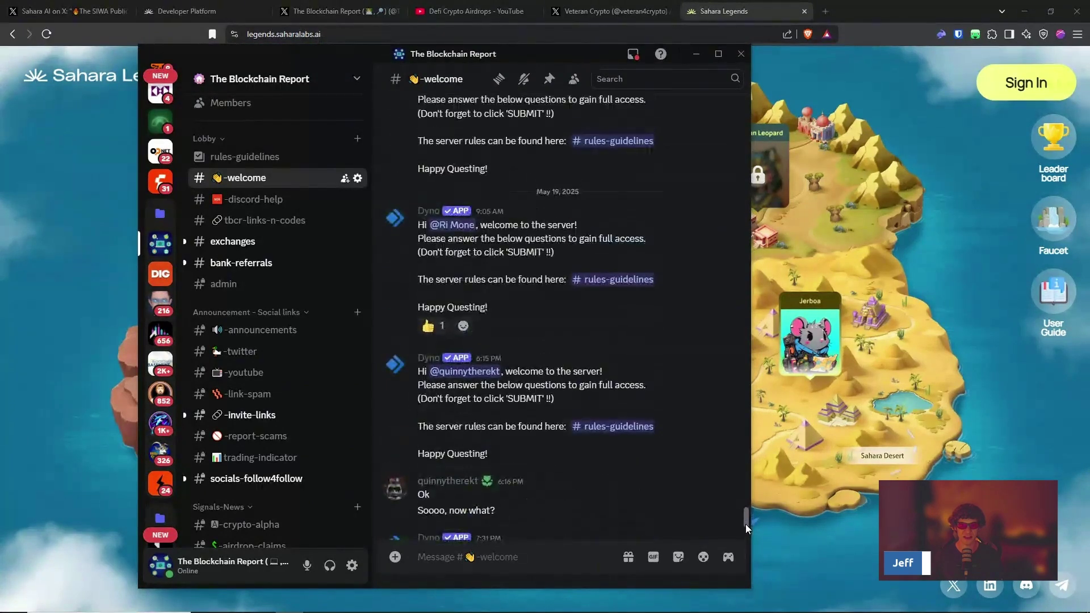
pyautogui.scroll(-3, 745, 527)
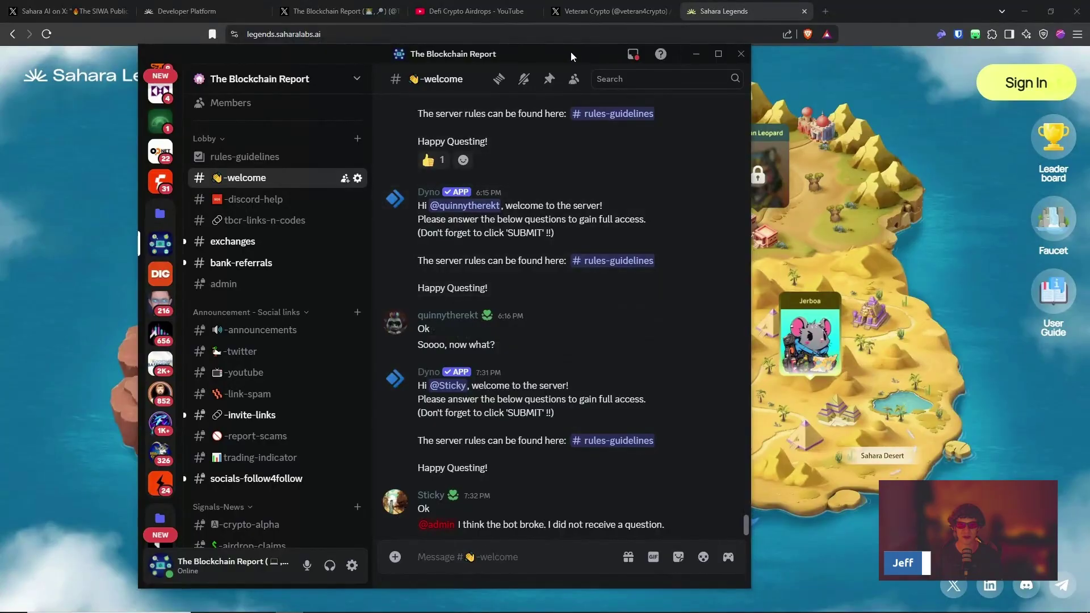
# Step: Hide Discord, view The Blockchain Report's X profile, then the Defi Crypto Airdrops YouTube channel
pyautogui.click(545, 31)
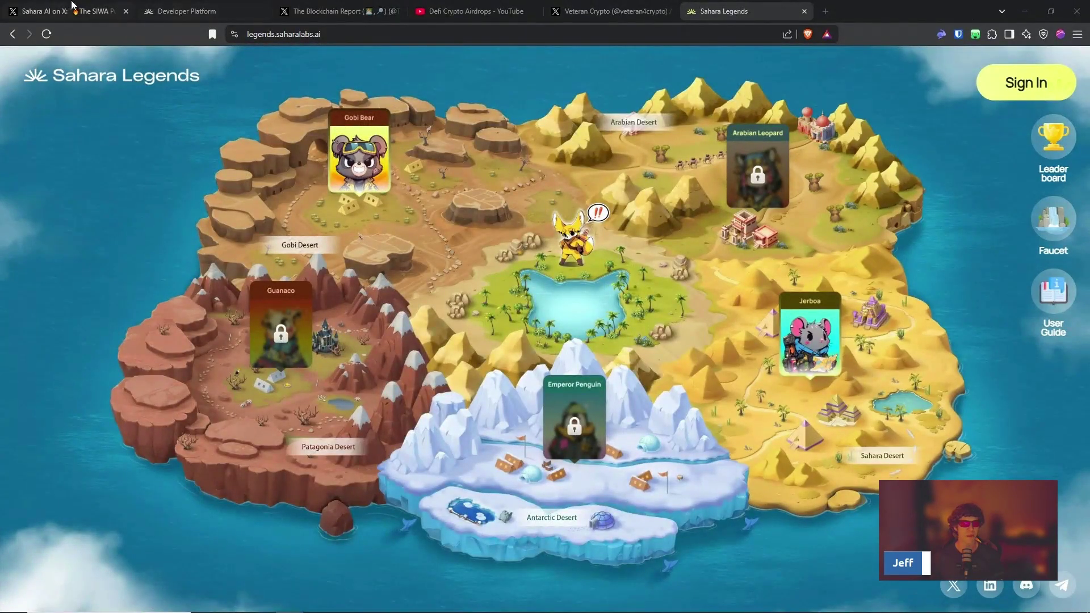
pyautogui.click(311, 7)
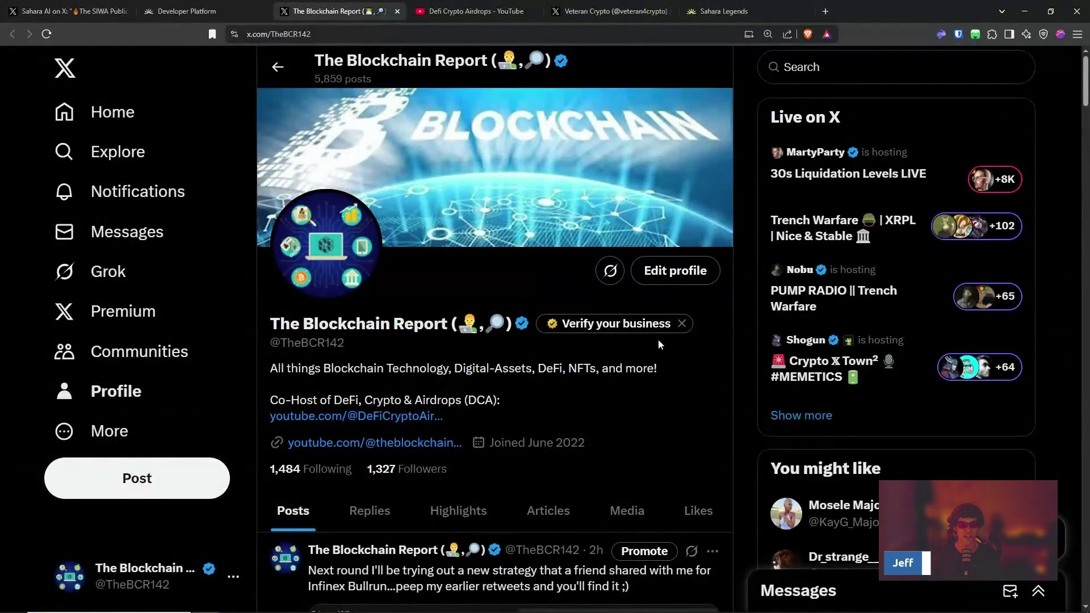
pyautogui.click(492, 7)
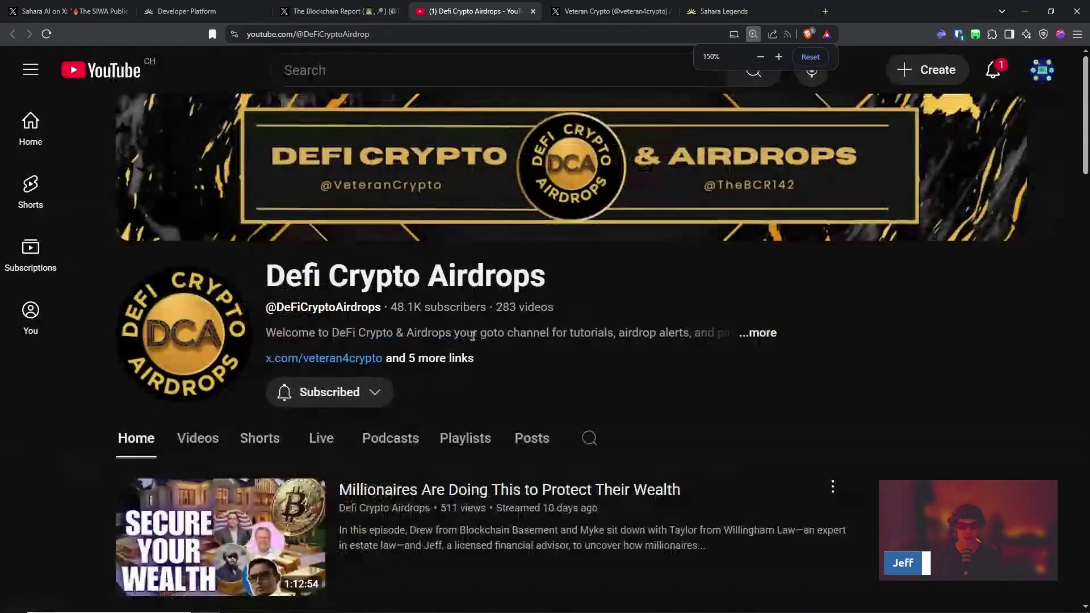
# Step: Scroll through the Defi Crypto Airdrops channel page, then switch to Veteran Crypto's X profile
pyautogui.scroll(-3, 474, 334)
pyautogui.scroll(3, 426, 257)
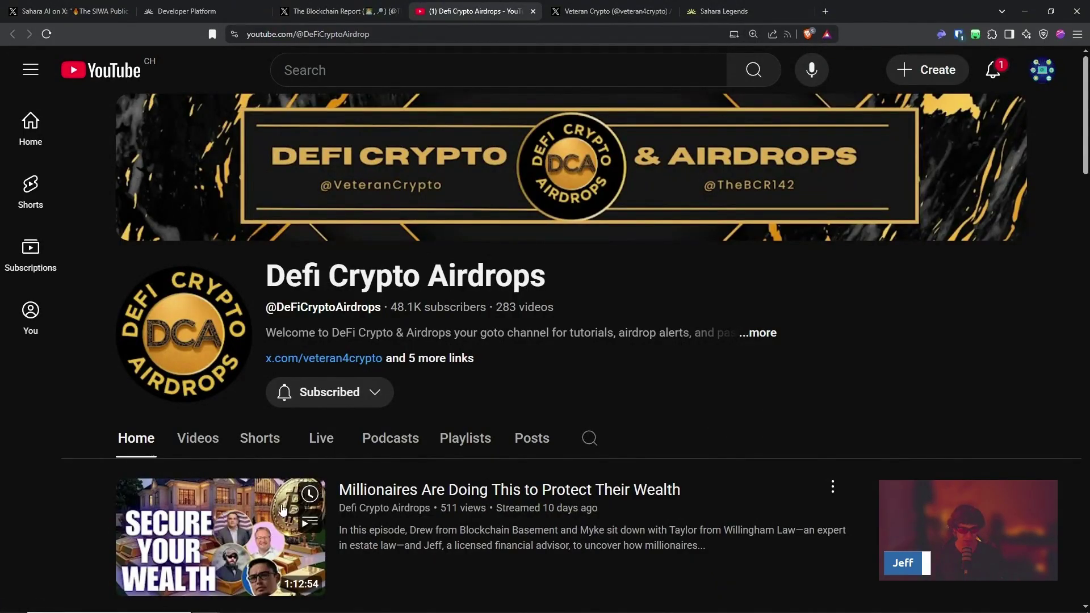
pyautogui.scroll(-5, 282, 509)
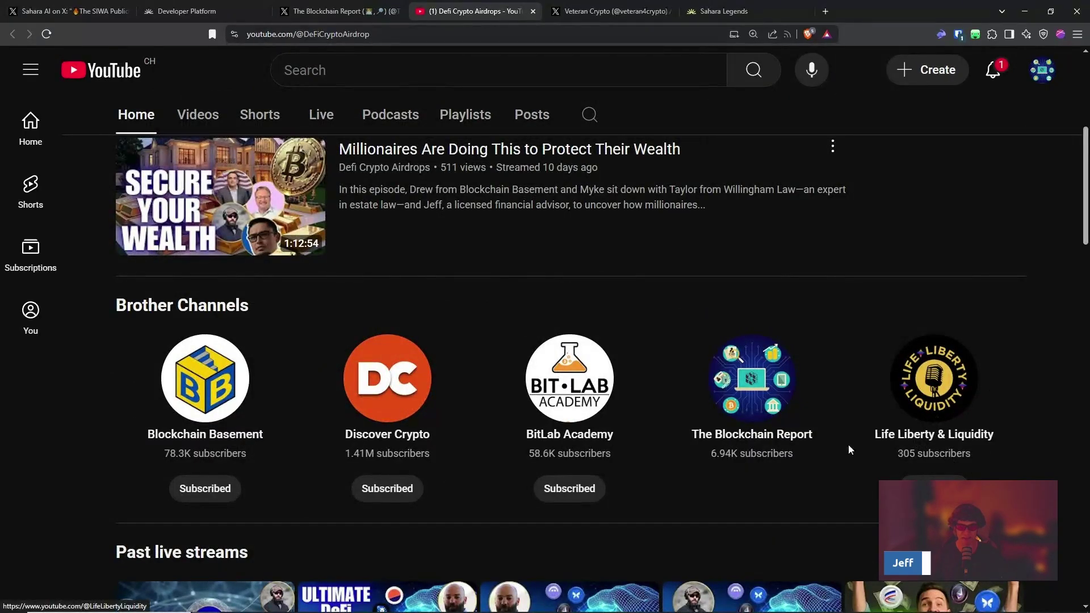
pyautogui.click(611, 11)
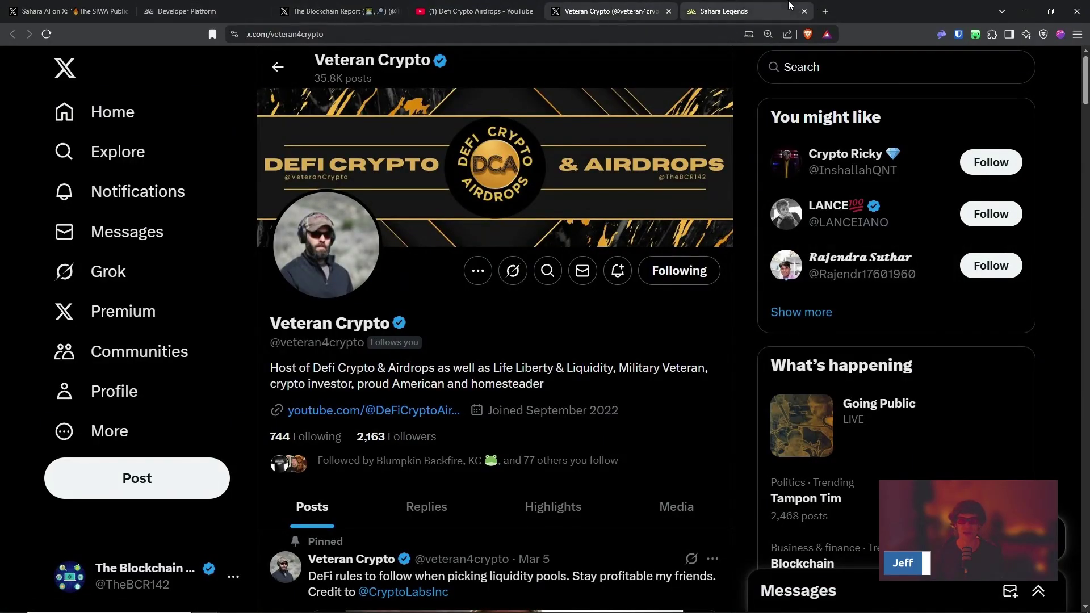
# Step: Sign in to Sahara Legends with Rabby Wallet, approving the connection and the sign-in signature
pyautogui.moveTo(758, 5); pyautogui.dragTo(352, 7)
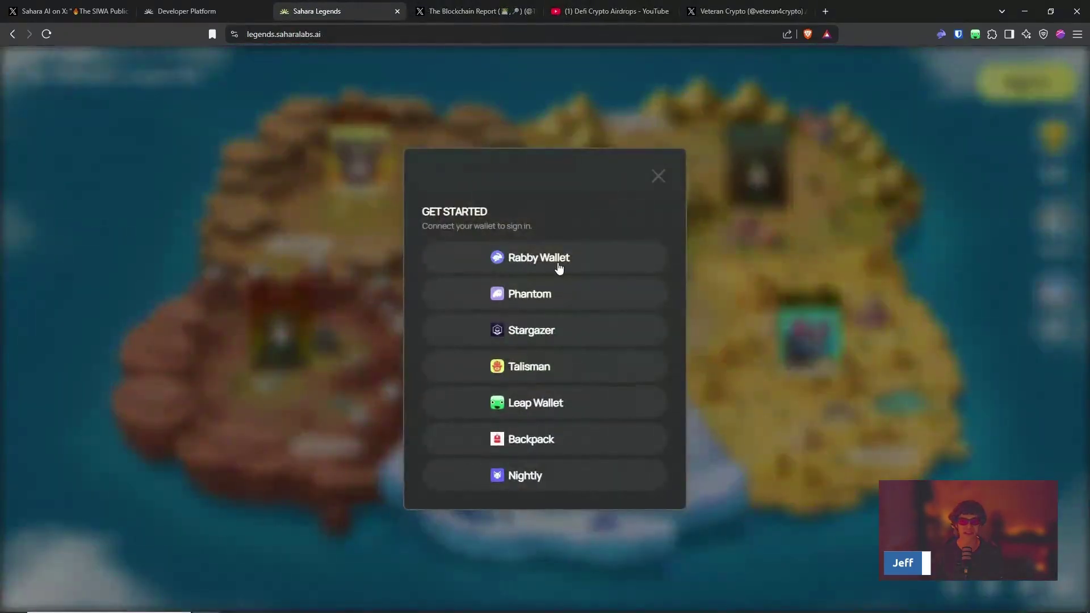
pyautogui.click(560, 266)
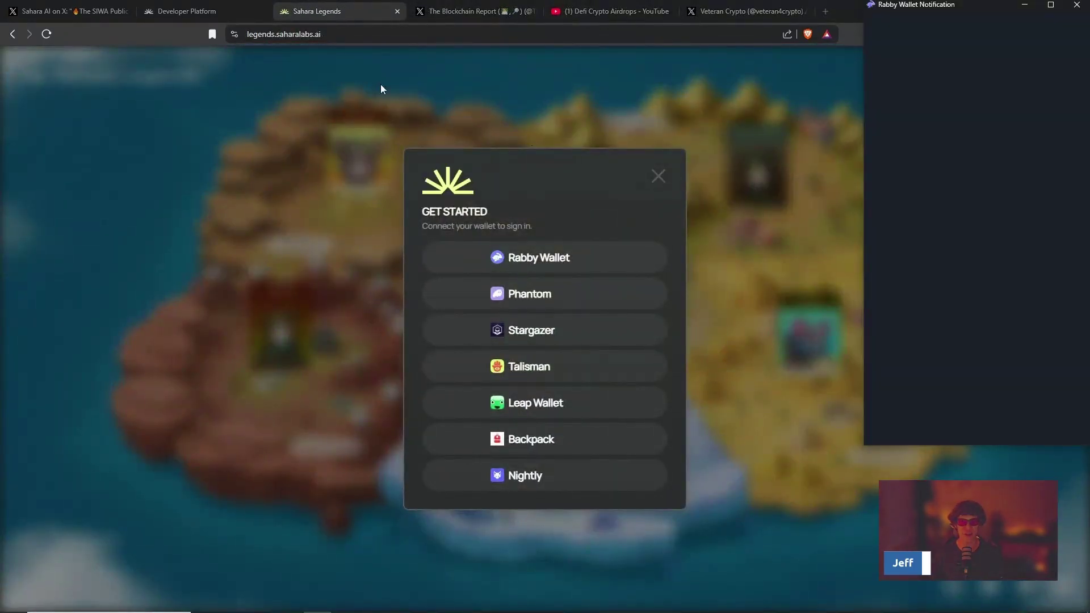
pyautogui.click(1039, 384)
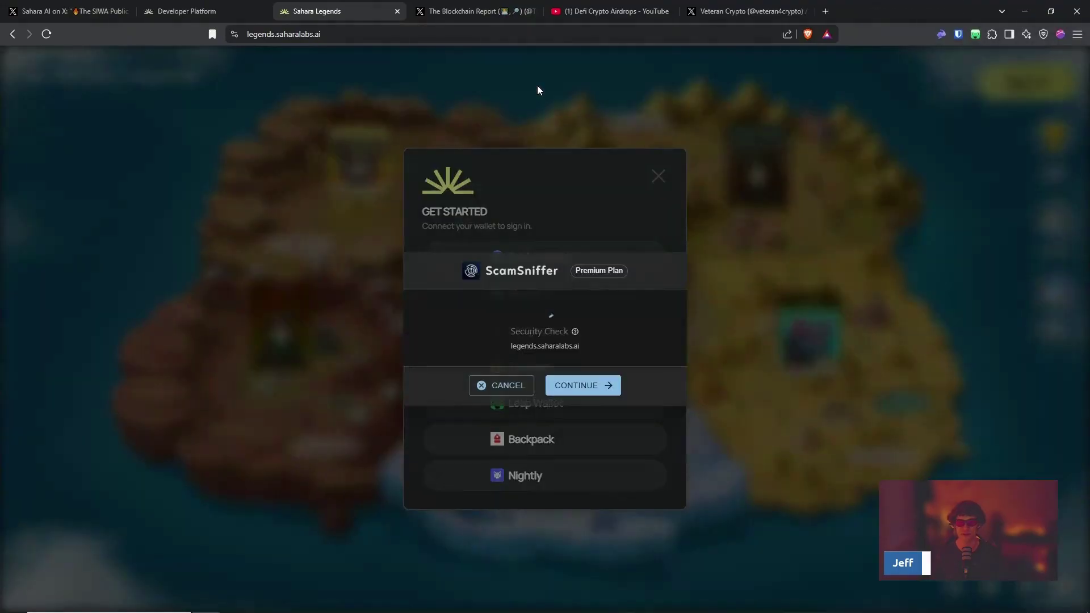
pyautogui.click(598, 393)
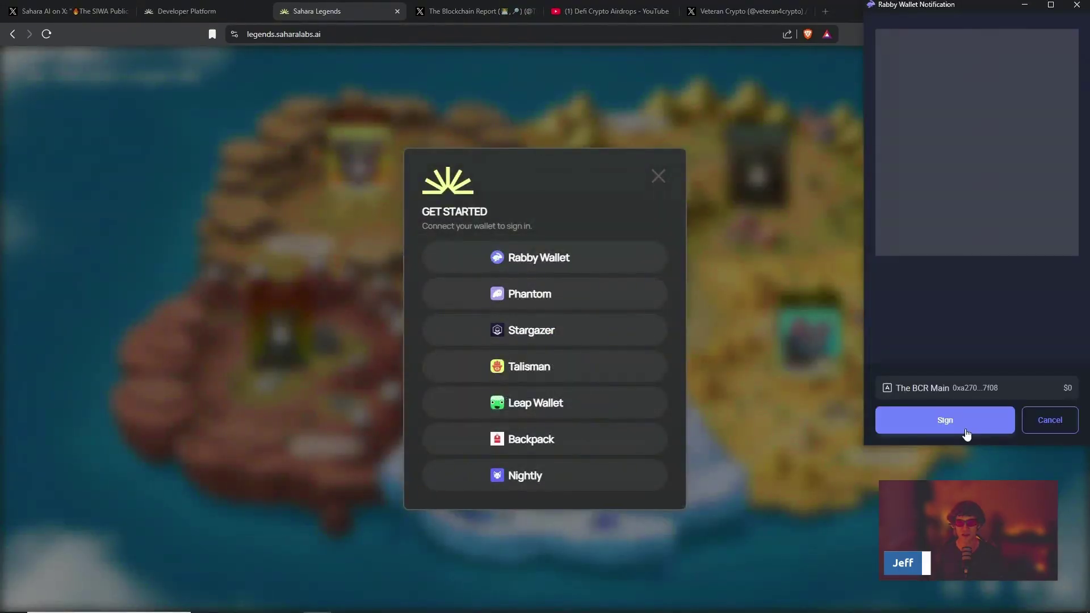
pyautogui.click(929, 420)
pyautogui.click(929, 420)
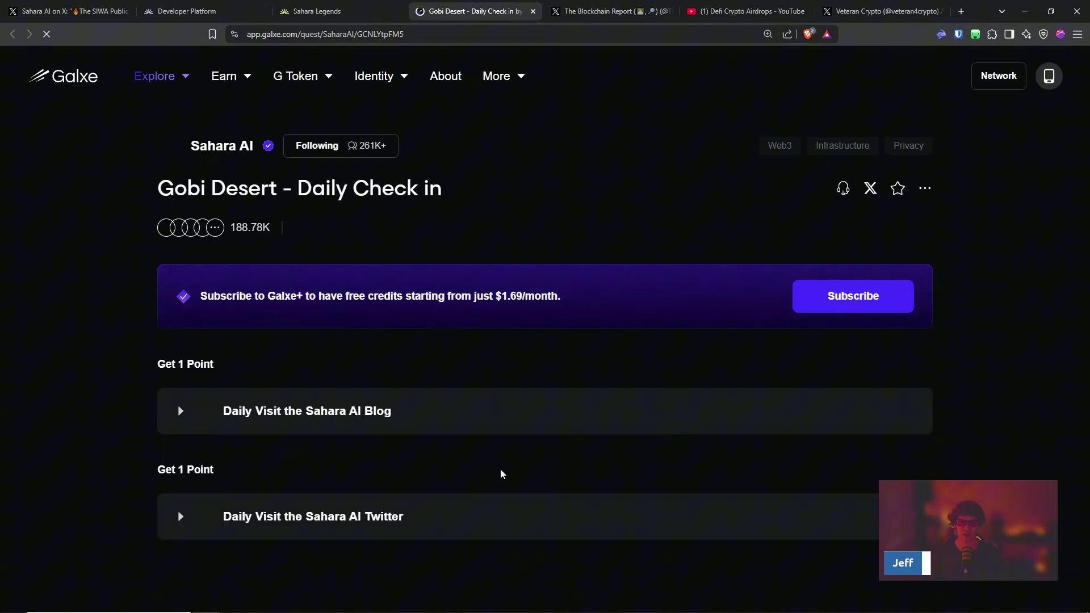
# Step: Visit the Sahara AI Twitter page and blog from the Gobi Desert daily tasks
pyautogui.scroll(-2, 653, 488)
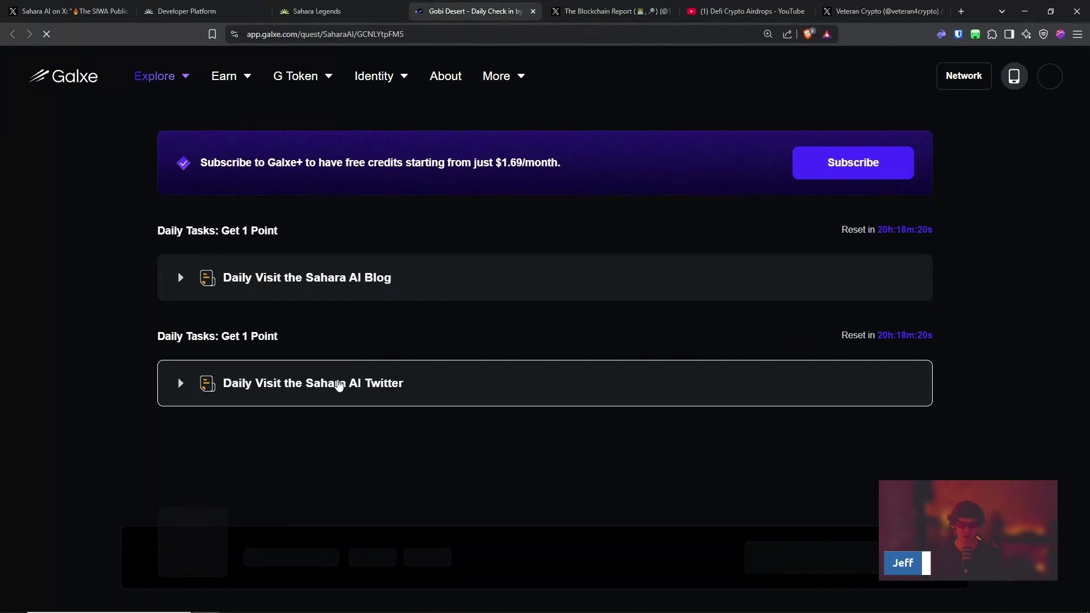
pyautogui.click(369, 384)
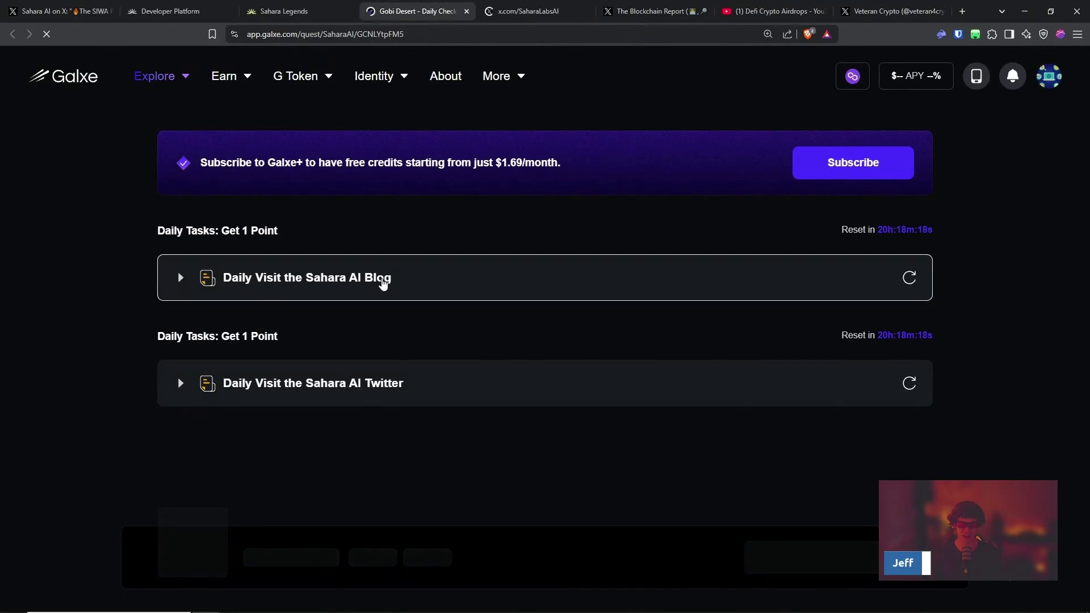
pyautogui.click(383, 282)
pyautogui.click(494, 497)
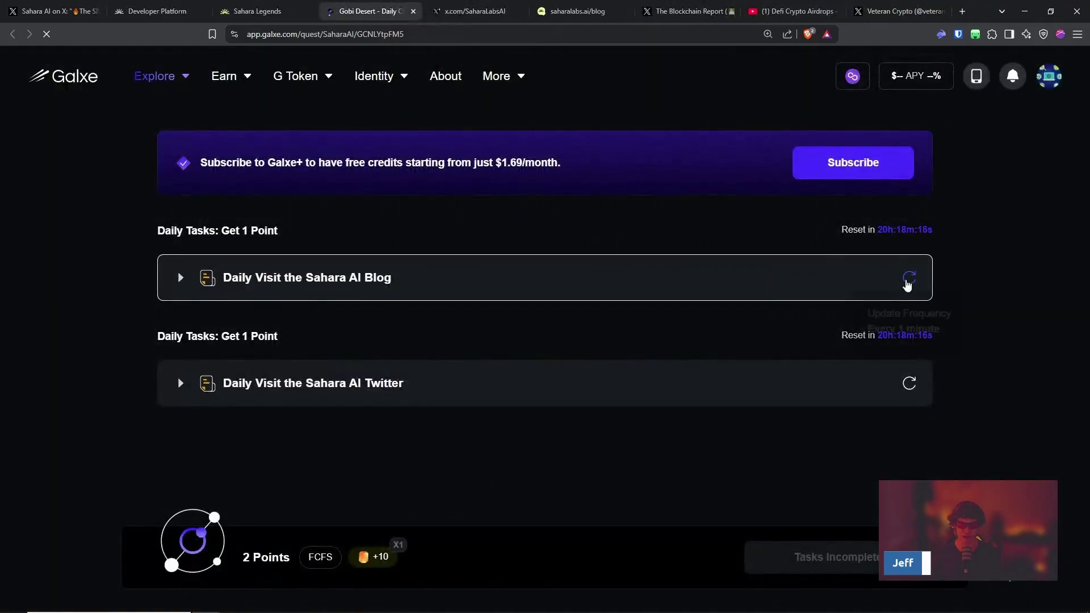
pyautogui.click(908, 280)
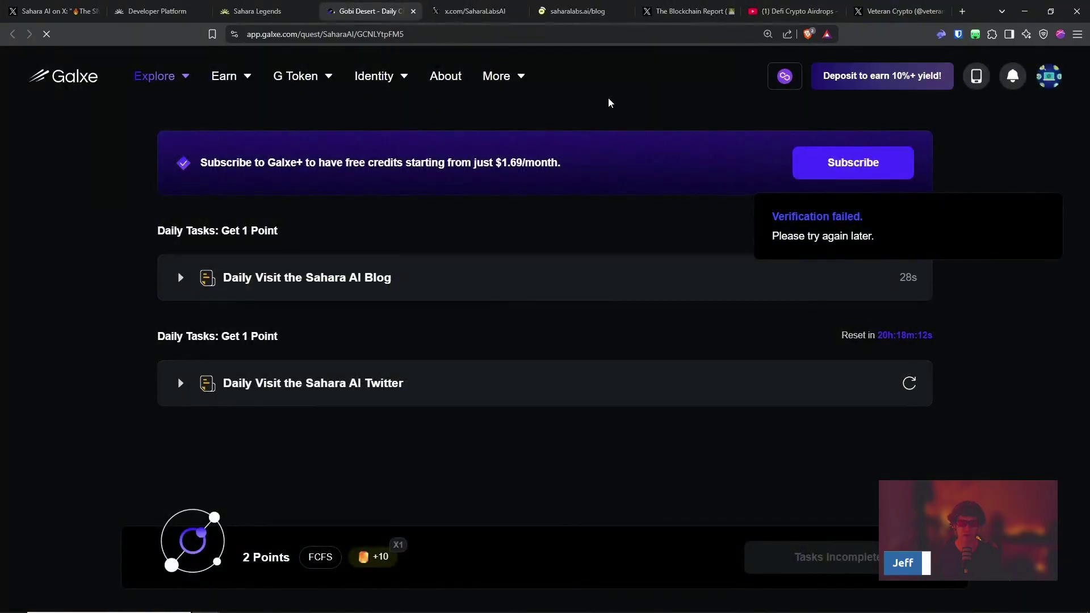
pyautogui.hotkey('ctrl', 'shift', 'Tab')
pyautogui.click(981, 263)
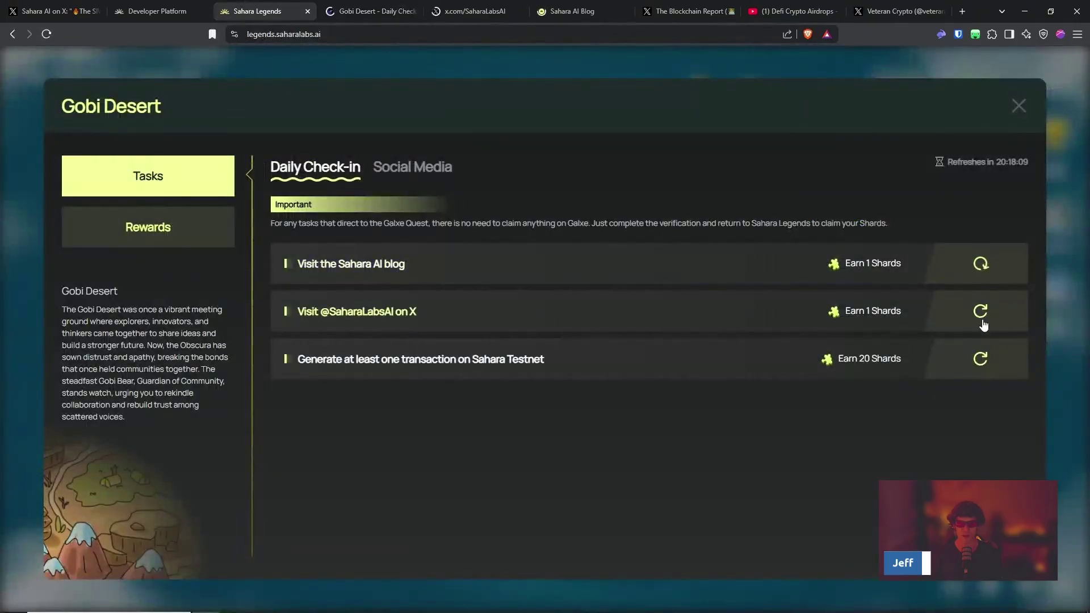
pyautogui.click(981, 312)
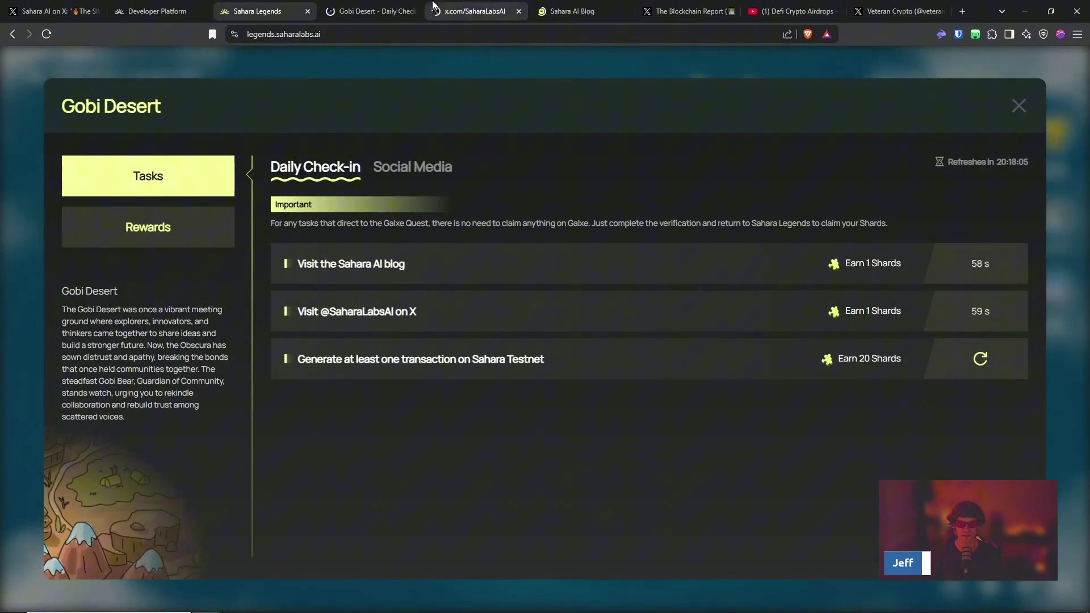
pyautogui.hotkey('ctrl', 'Tab')
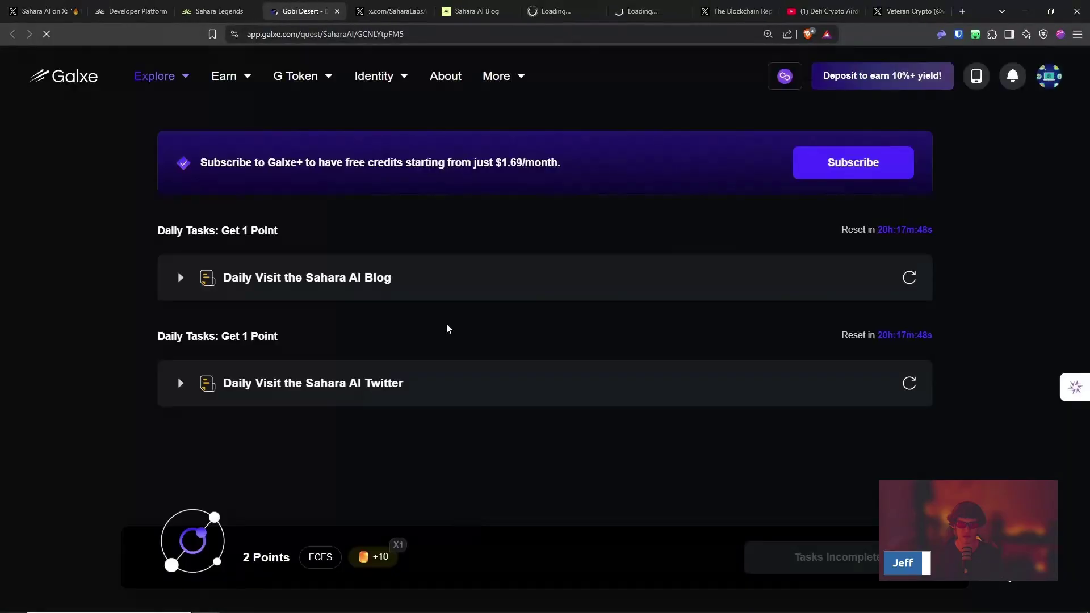
pyautogui.rightClick(284, 9)
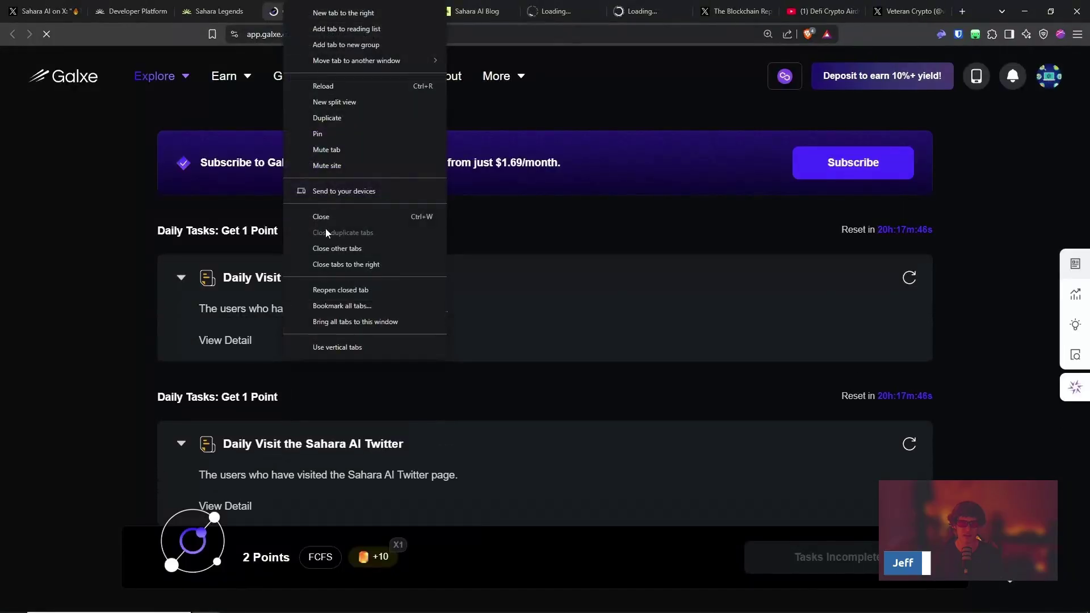
pyautogui.click(333, 265)
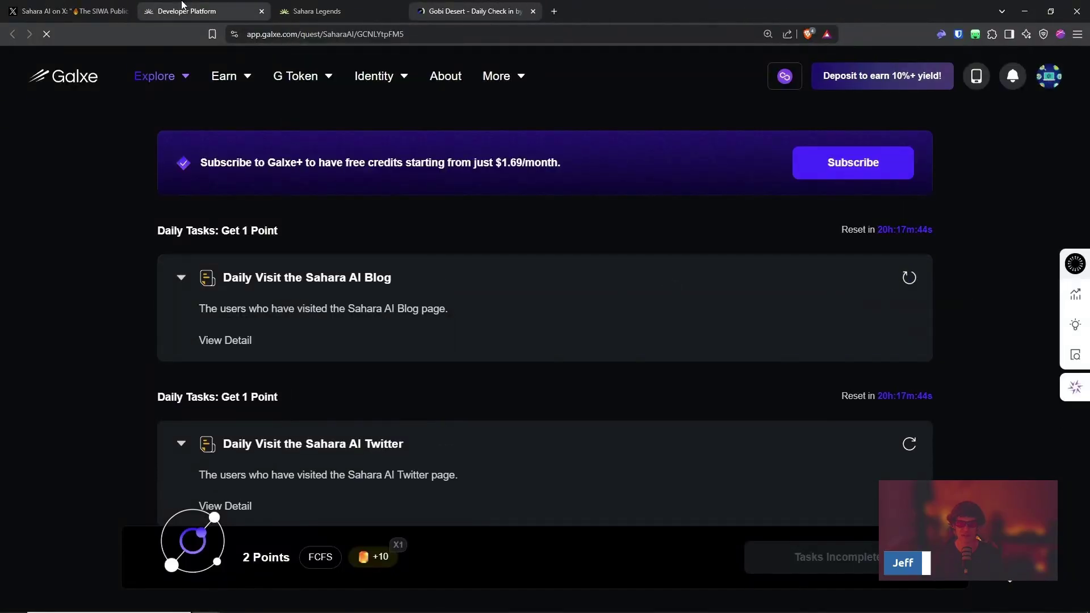
# Step: Send a Sahara Testnet token transfer in Rabby to a whitelisted address, then verify the transaction task
pyautogui.click(317, 11)
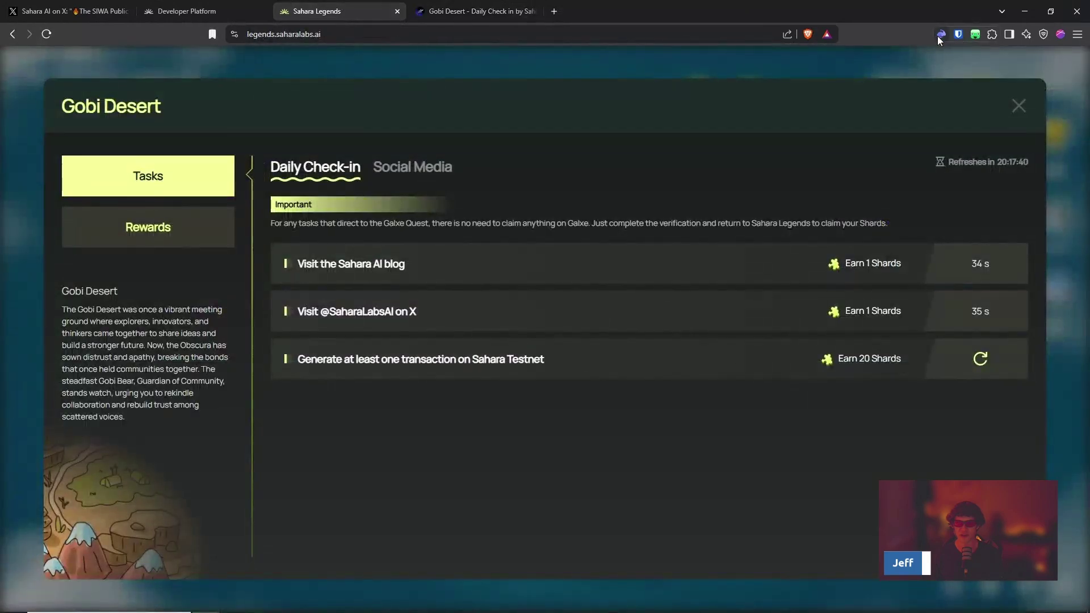
pyautogui.click(941, 35)
pyautogui.click(839, 187)
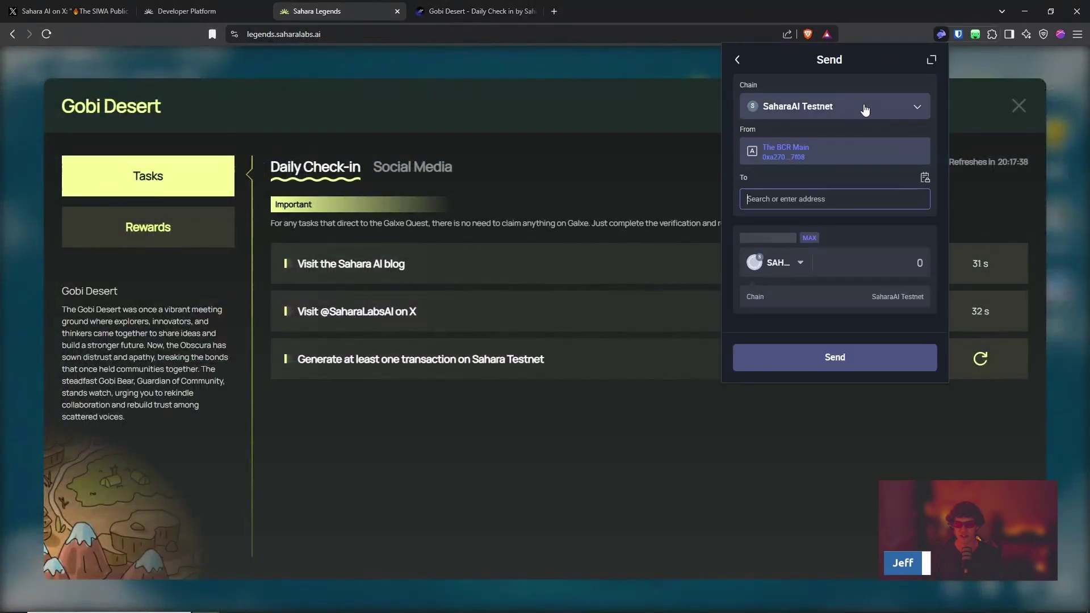
pyautogui.click(924, 178)
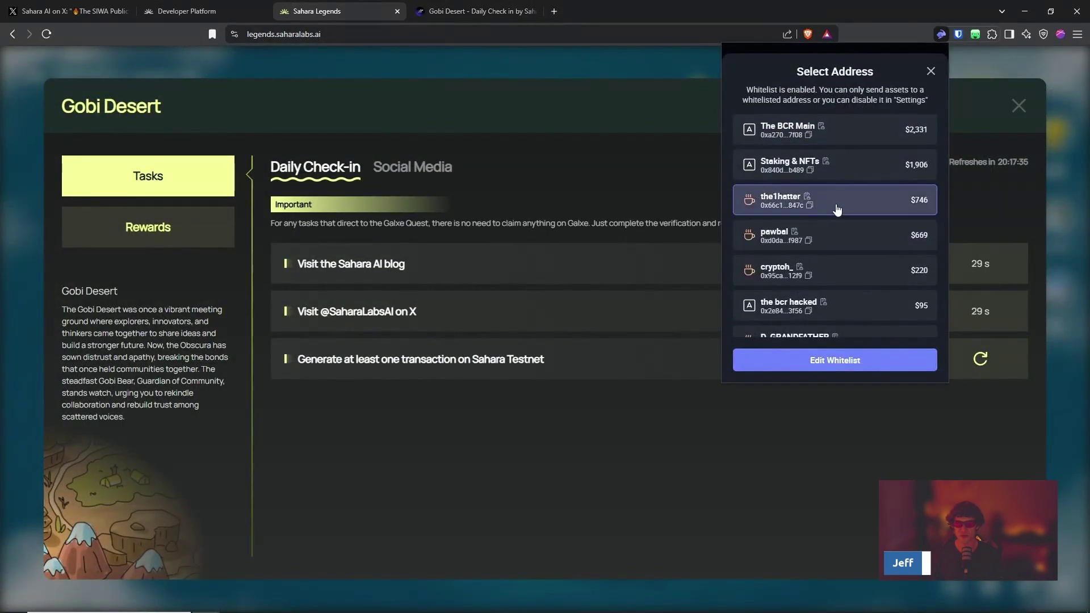
pyautogui.click(837, 210)
pyautogui.click(851, 359)
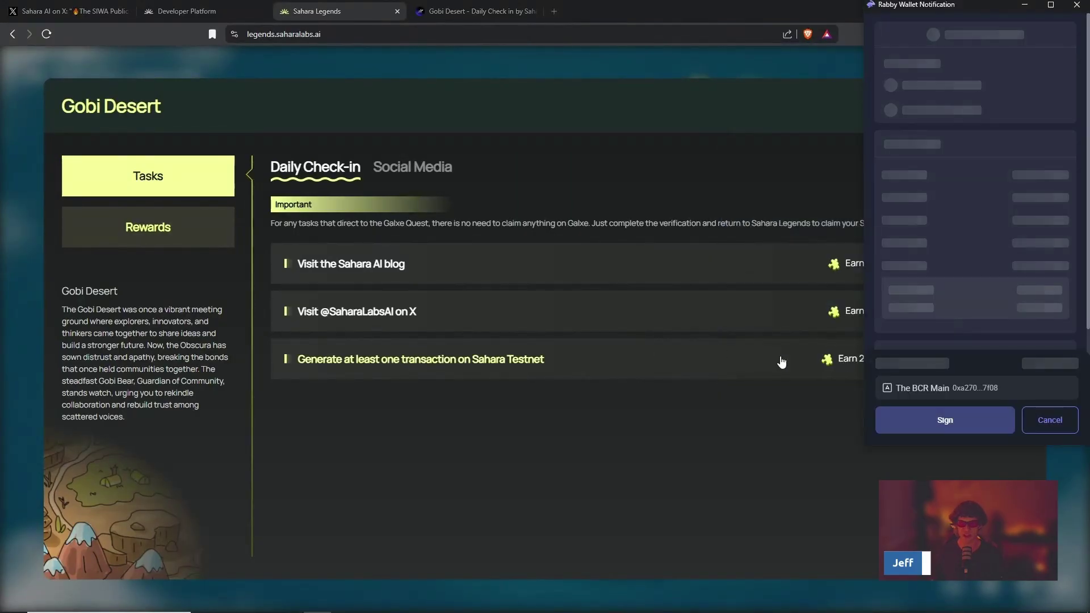
pyautogui.click(944, 425)
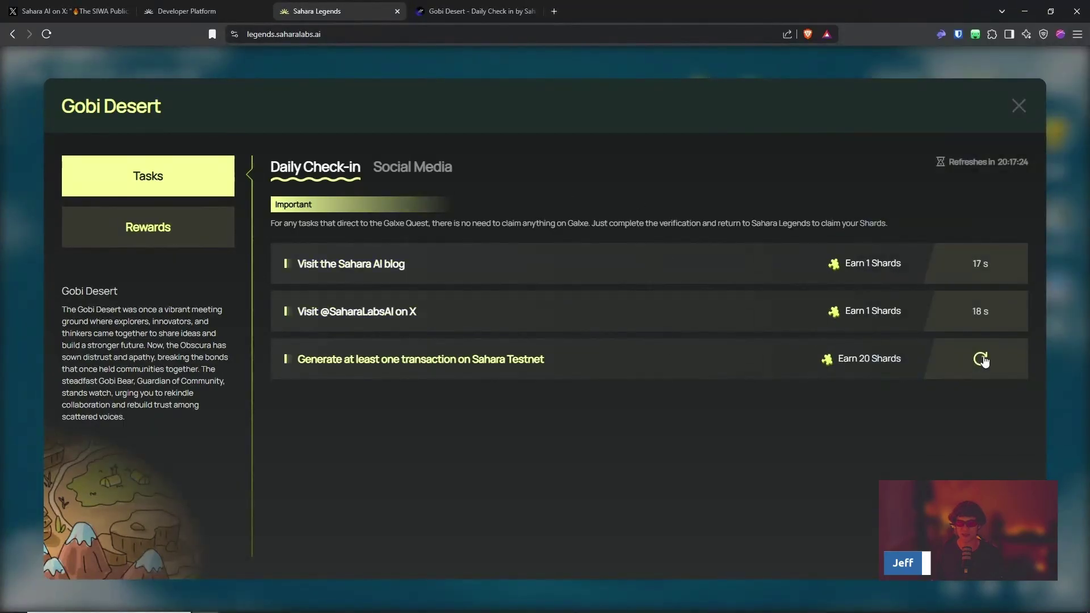
pyautogui.click(982, 359)
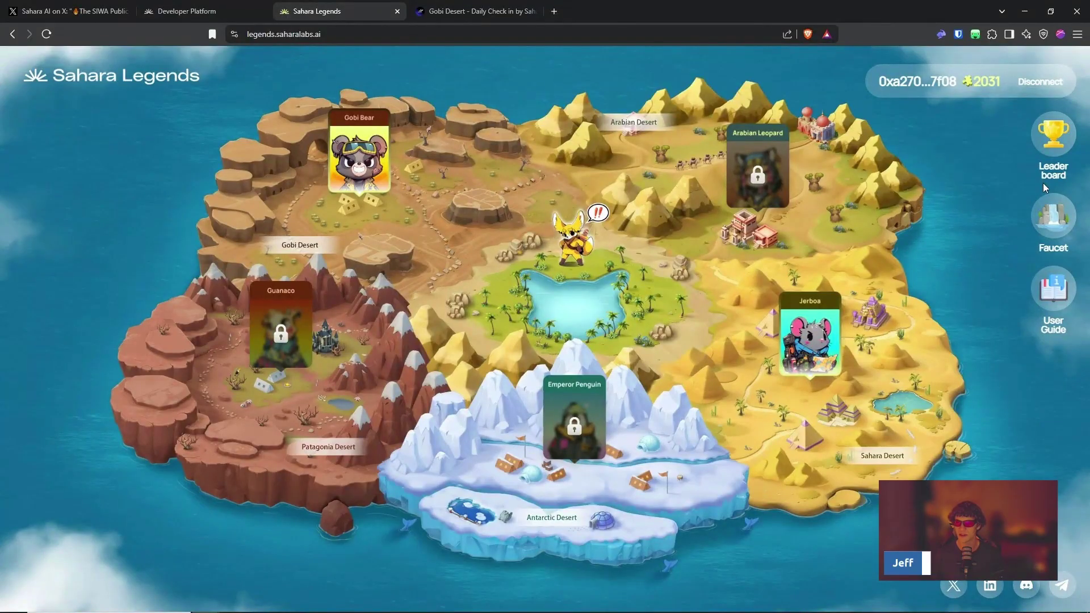
# Step: Review the claimed Gobi Desert tasks, computing 22 × 7 in the calculator along the way
pyautogui.click(370, 147)
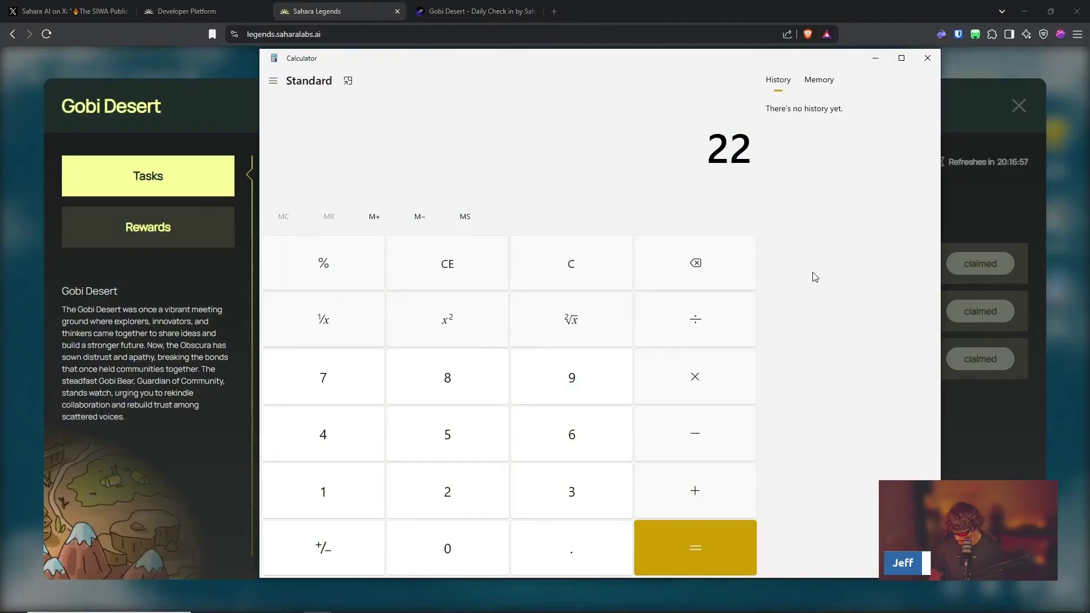
pyautogui.press('*')
pyautogui.press('7')
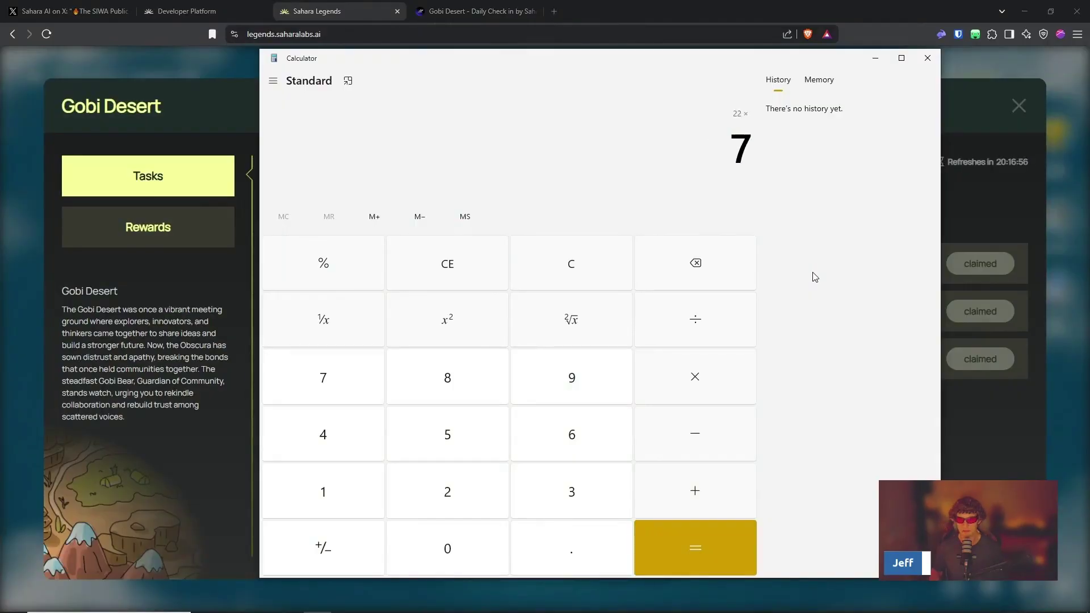
pyautogui.press('Return')
pyautogui.click(927, 58)
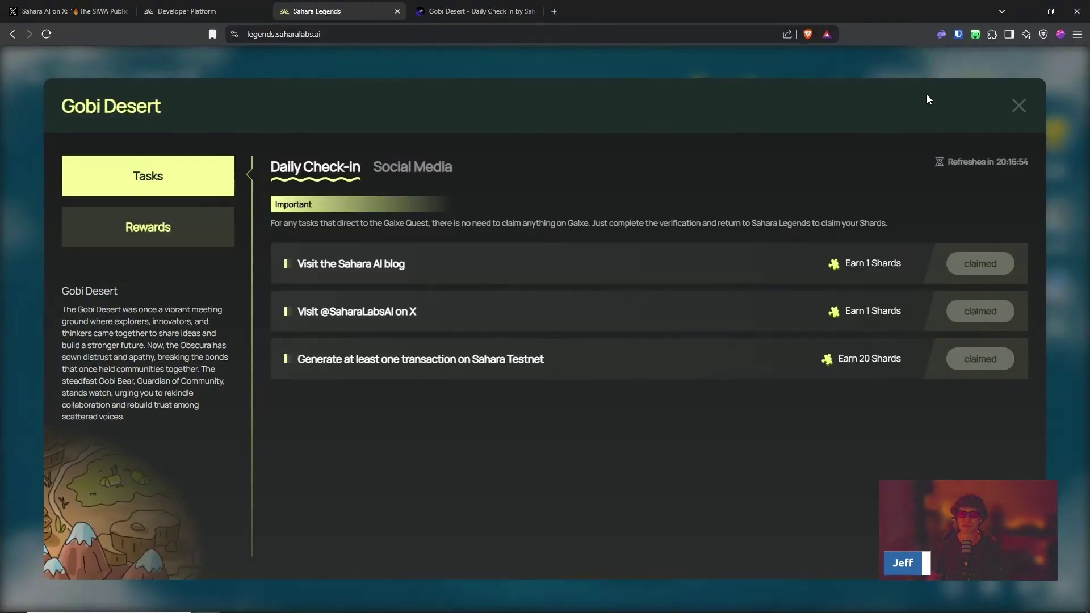
pyautogui.click(253, 12)
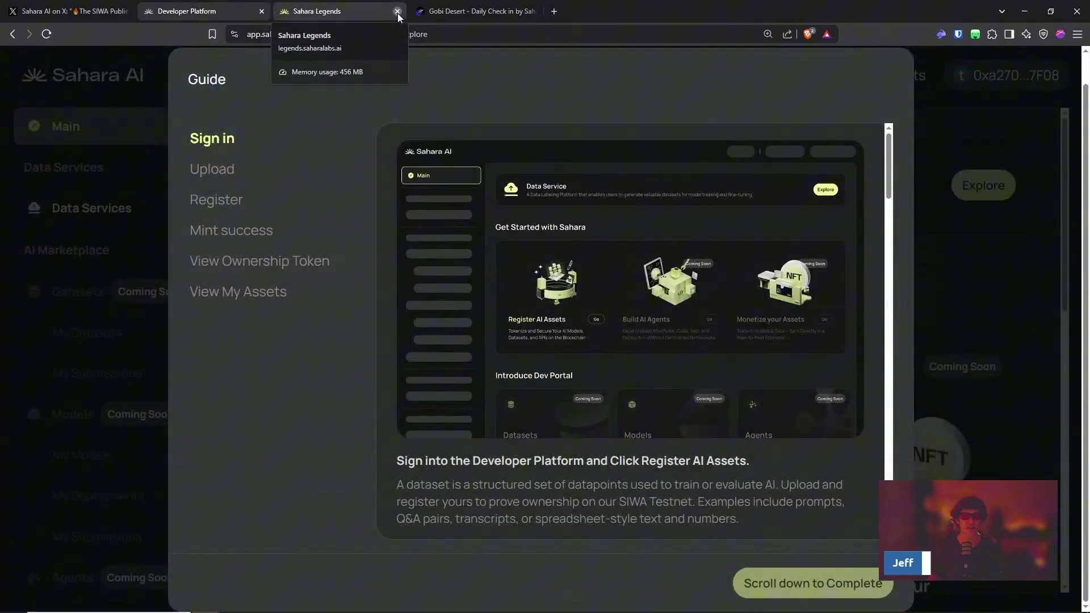
pyautogui.click(477, 11)
pyautogui.click(292, 7)
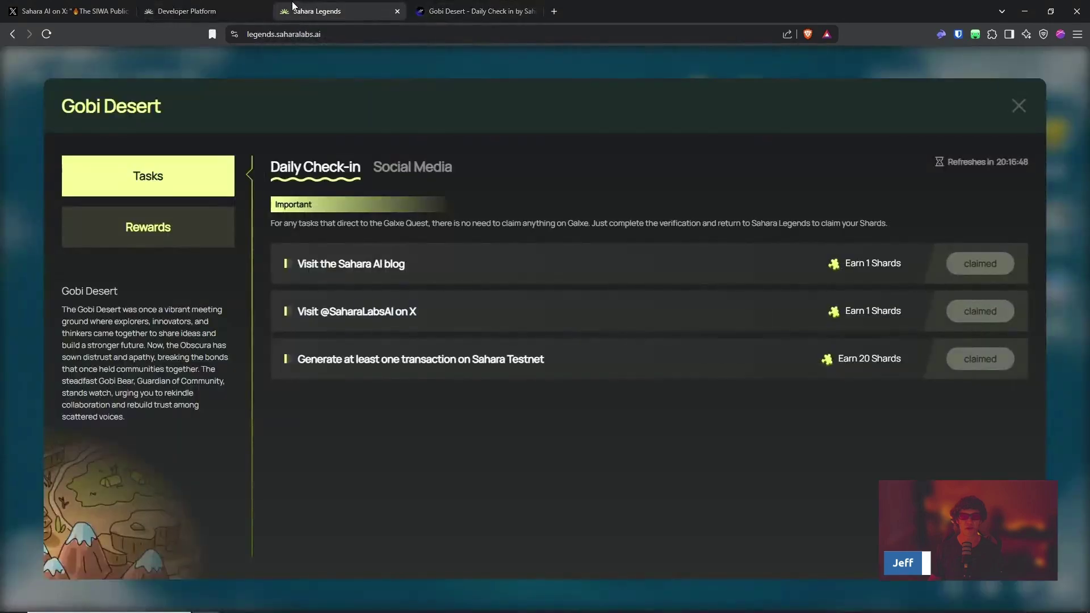
pyautogui.press('Escape')
# Step: Refresh the Beginner, Intermediate and Advanced datapoint tasks in Sahara Desert
pyautogui.click(824, 339)
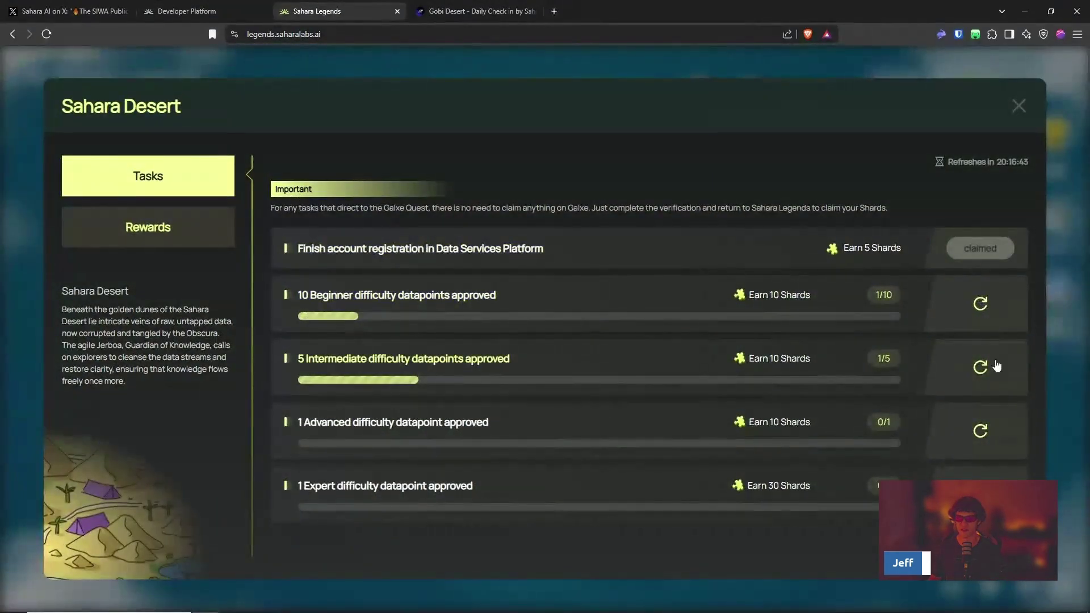
pyautogui.click(980, 304)
pyautogui.click(981, 367)
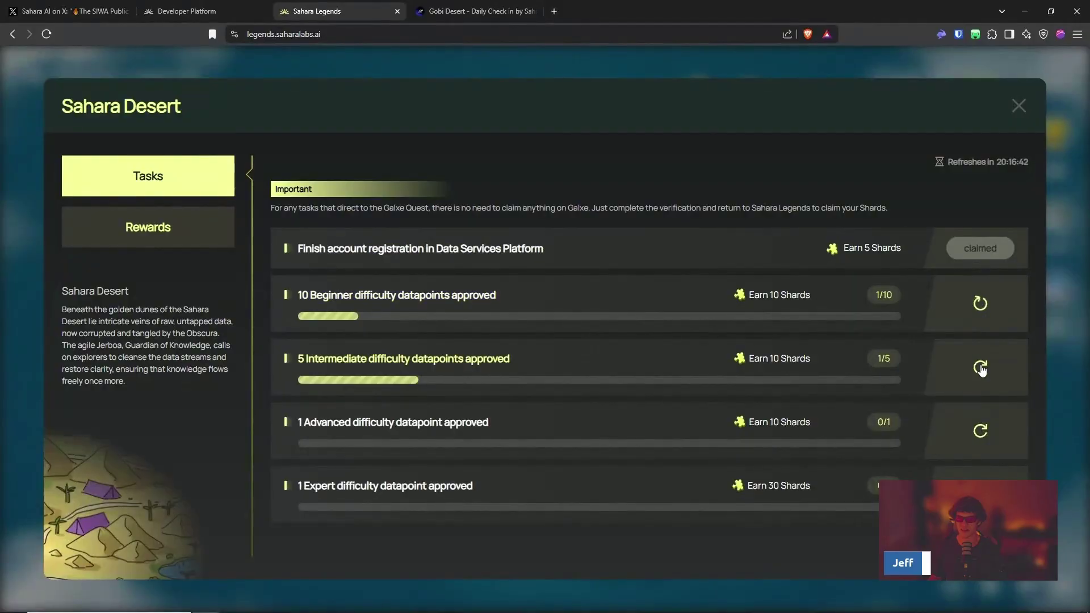
pyautogui.click(981, 431)
pyautogui.click(1019, 108)
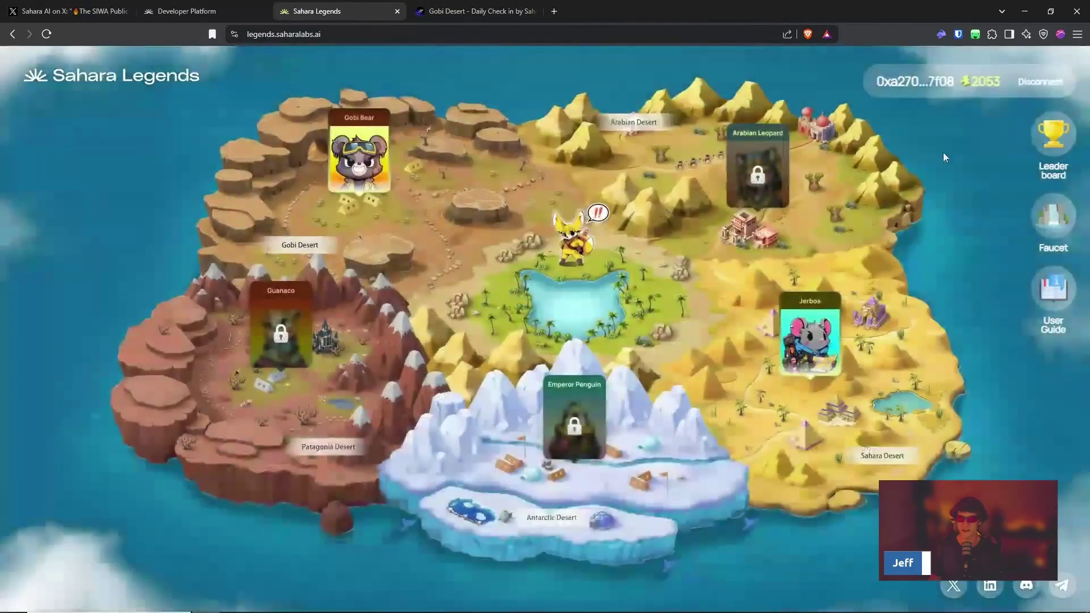
# Step: Close the Sahara Legends and Galxe quest tabs, leaving the Developer Platform in view
pyautogui.click(209, 7)
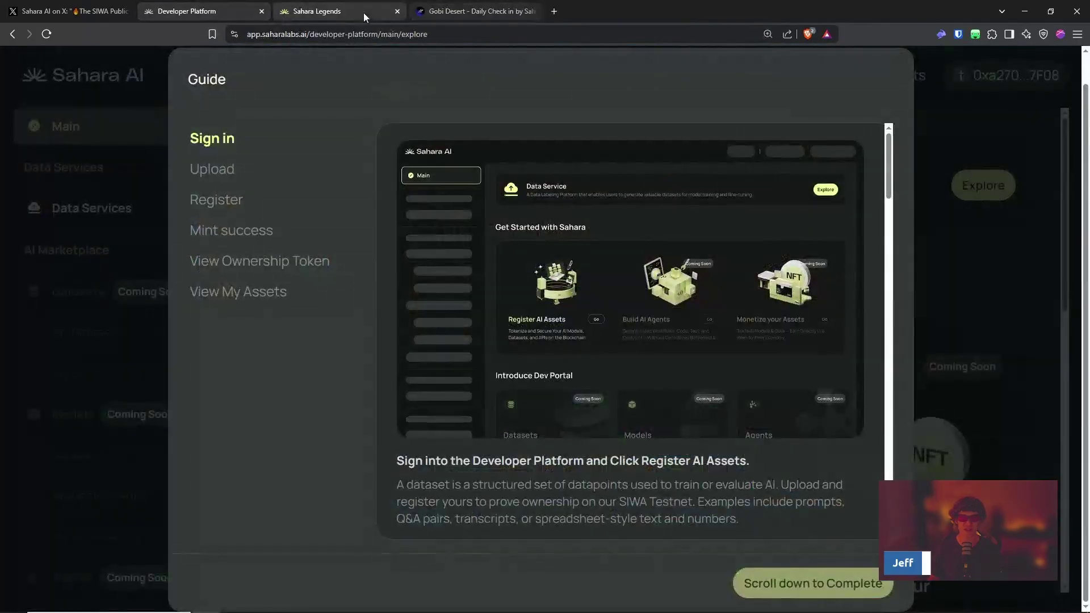
pyautogui.click(398, 11)
pyautogui.click(397, 11)
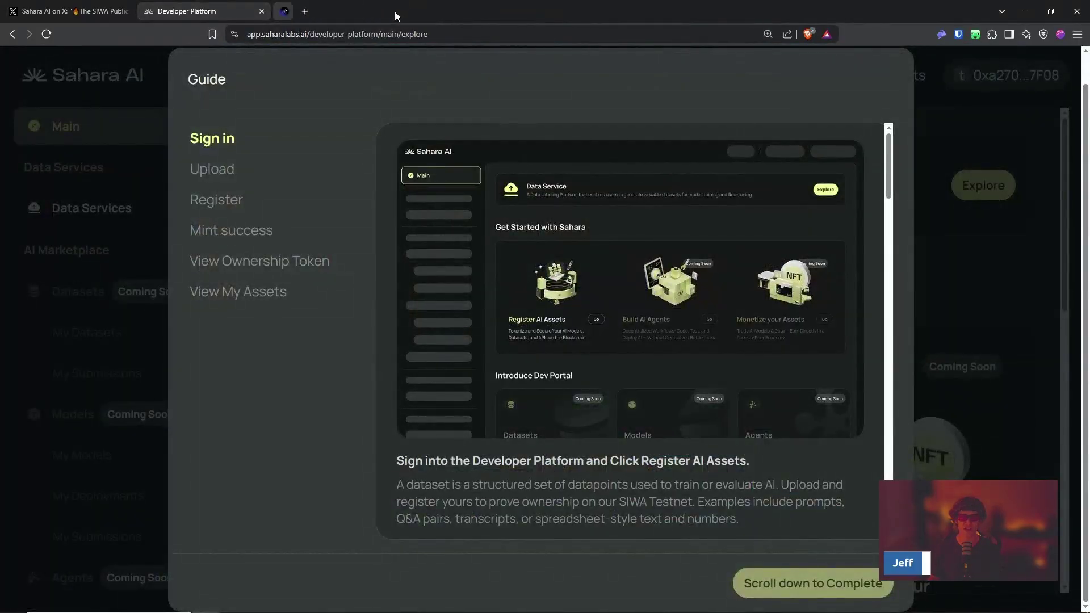
# Step: Scroll down the Sahara AI thread on X, expanding the full text of reply 5/
pyautogui.click(74, 11)
pyautogui.scroll(-8, 446, 320)
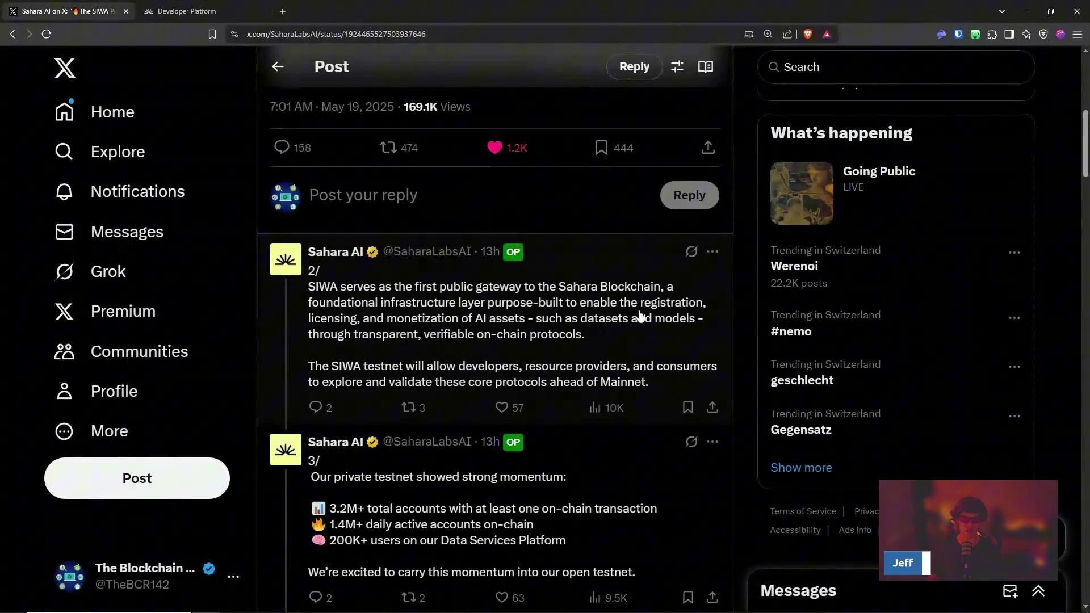
pyautogui.scroll(-2, 336, 414)
pyautogui.scroll(-5, 336, 414)
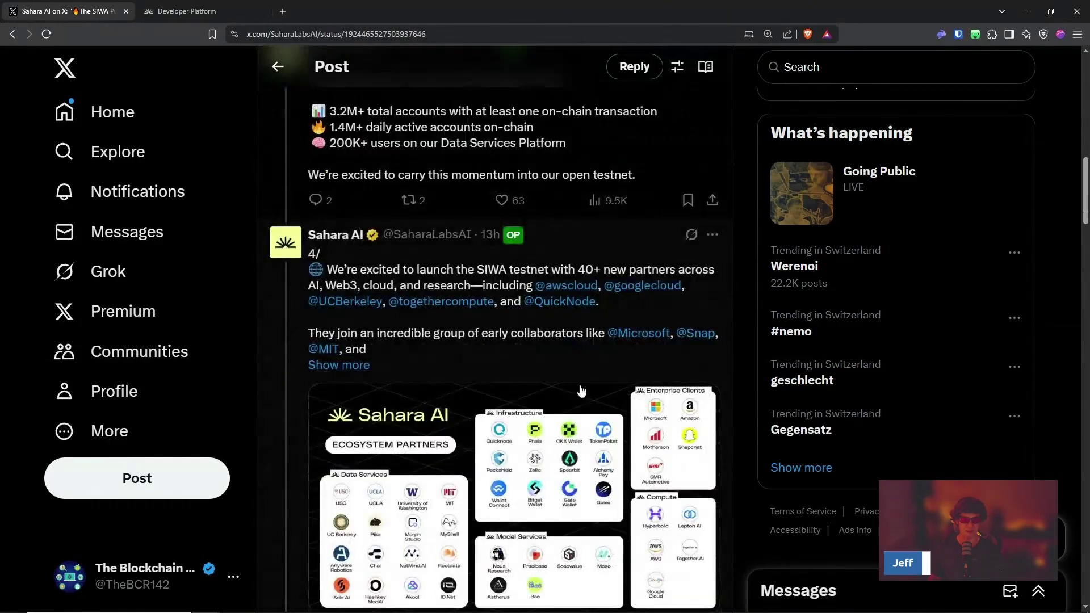
pyautogui.scroll(-8, 489, 272)
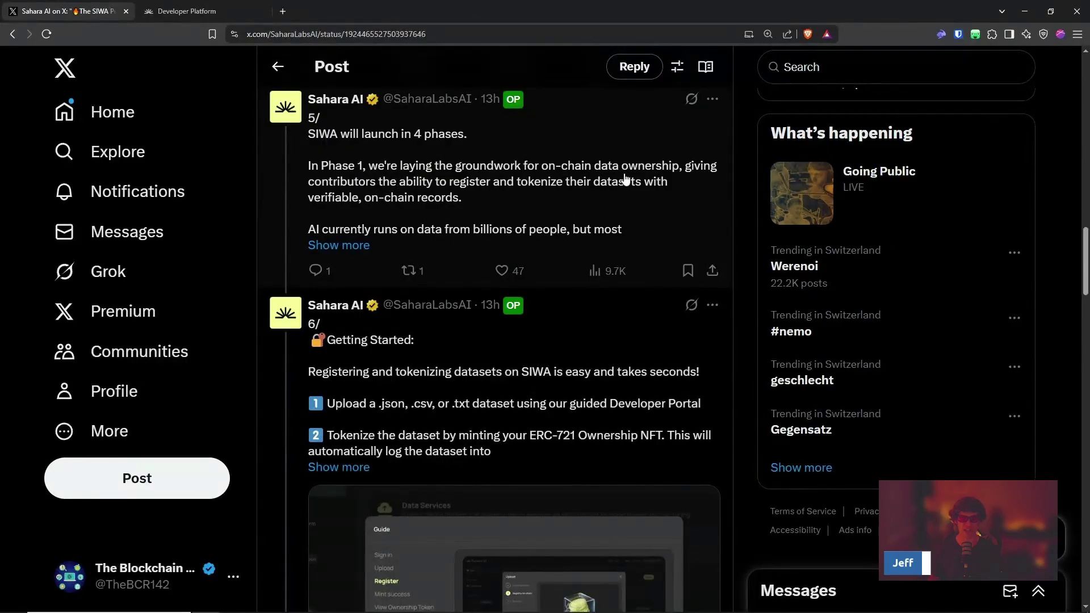
pyautogui.click(339, 245)
pyautogui.scroll(-3, 341, 258)
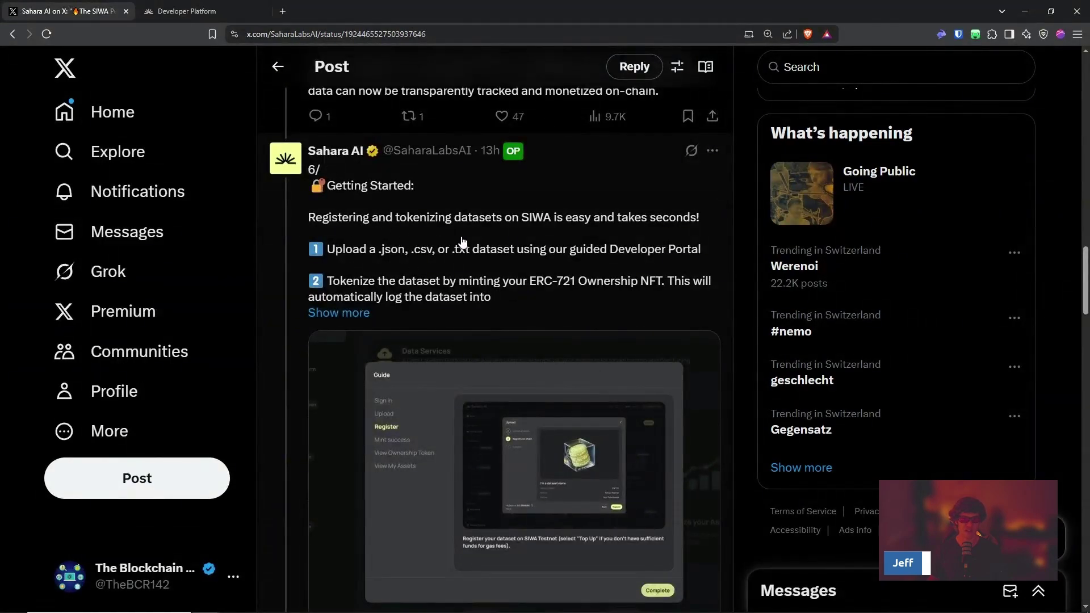
pyautogui.rightClick(583, 235)
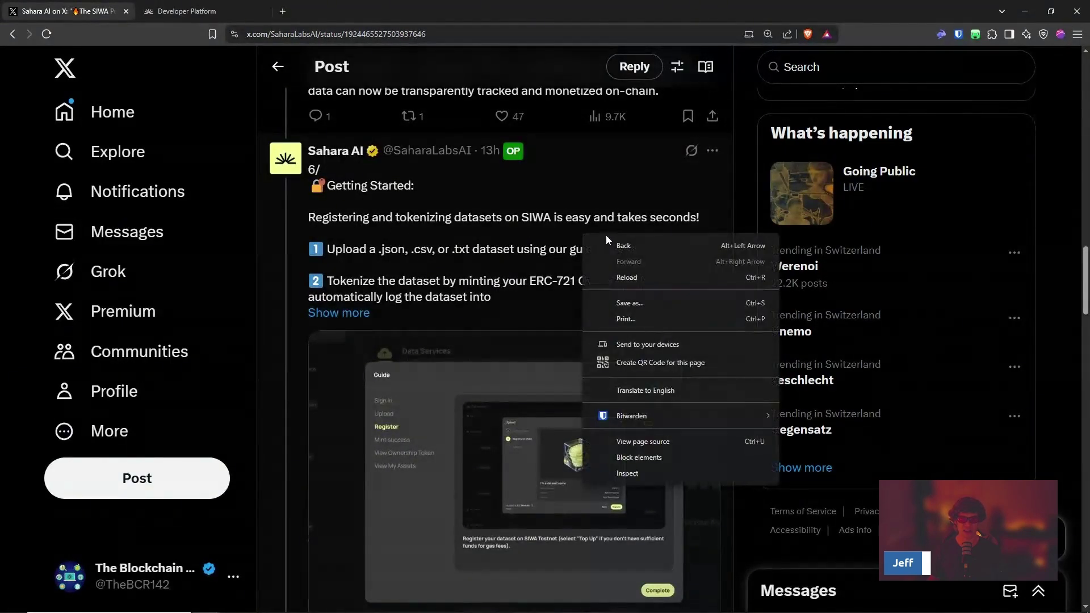
pyautogui.click(762, 198)
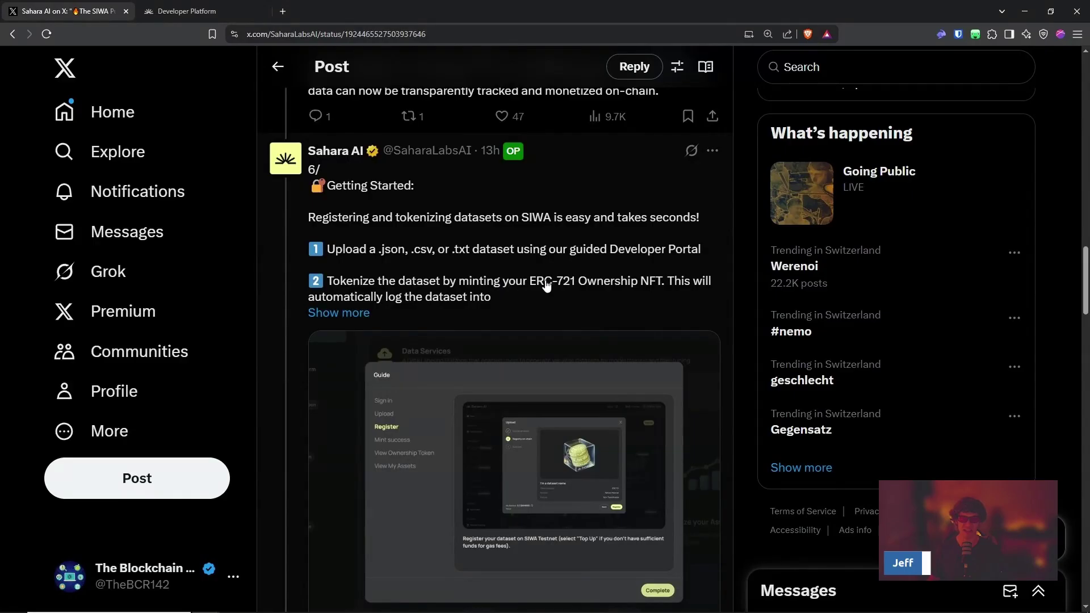
# Step: Expand reply 6/ with the Getting Started instructions, then return to the Developer Platform
pyautogui.click(339, 314)
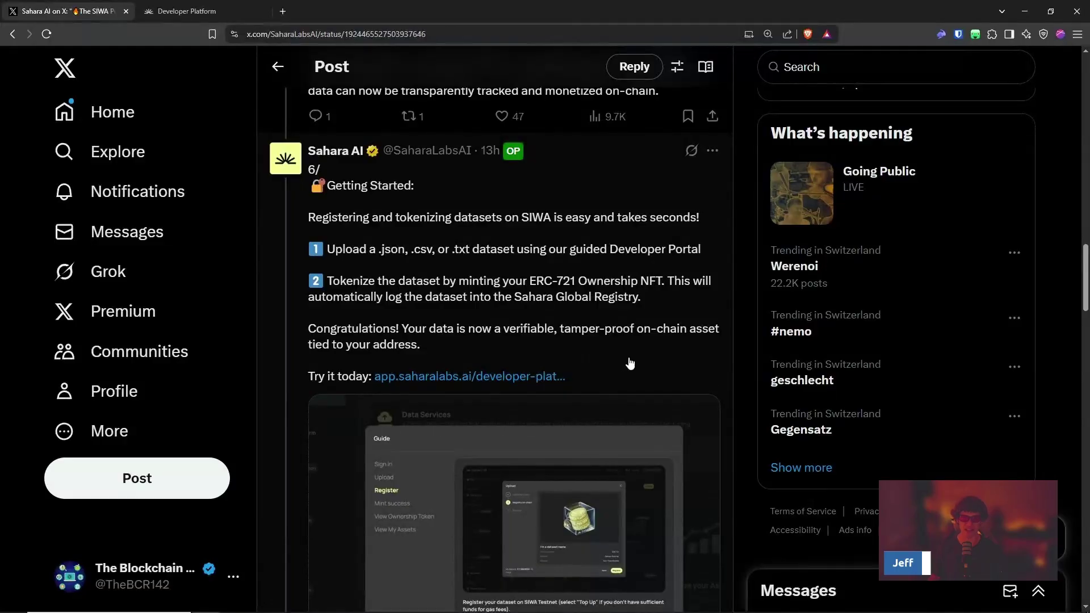
pyautogui.scroll(-5, 635, 348)
pyautogui.scroll(4, 568, 340)
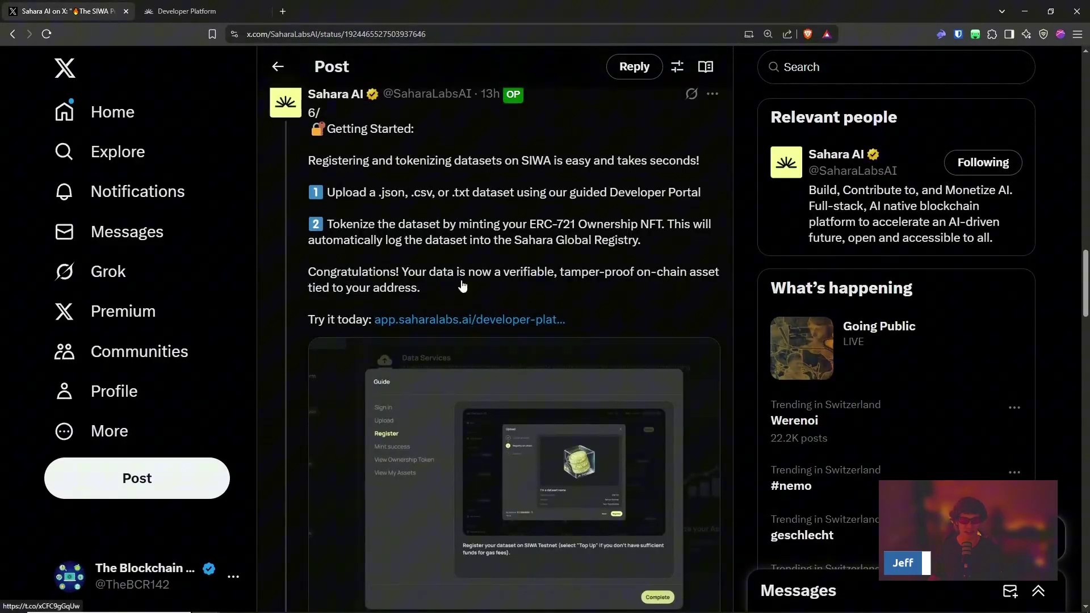
pyautogui.click(218, 7)
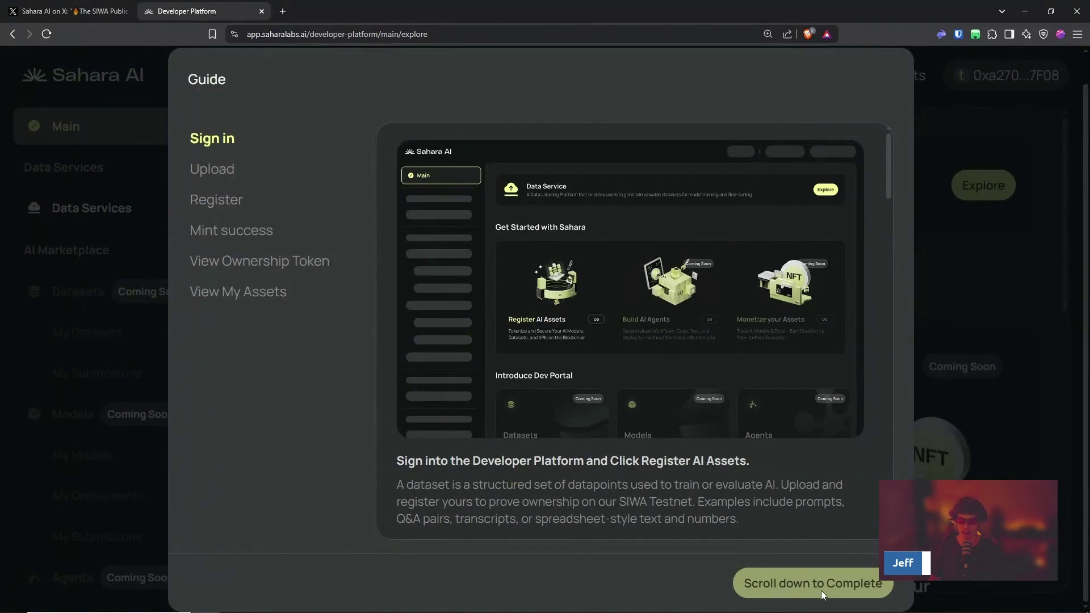
# Step: Scroll through the Guide from the Sign in step to View My Assets until it closes
pyautogui.scroll(-3, 487, 316)
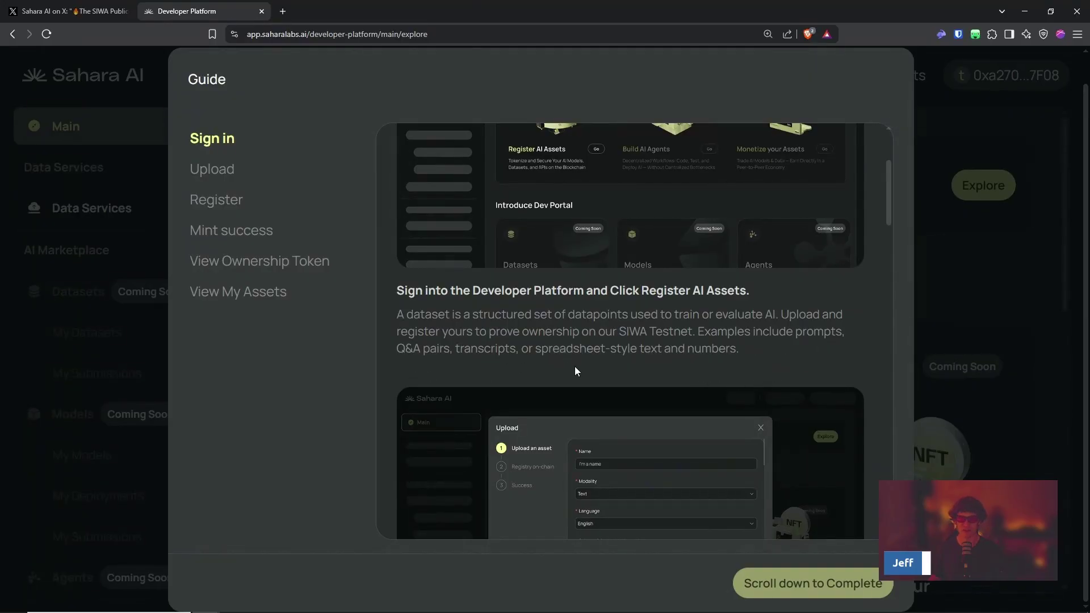
pyautogui.scroll(-5, 844, 316)
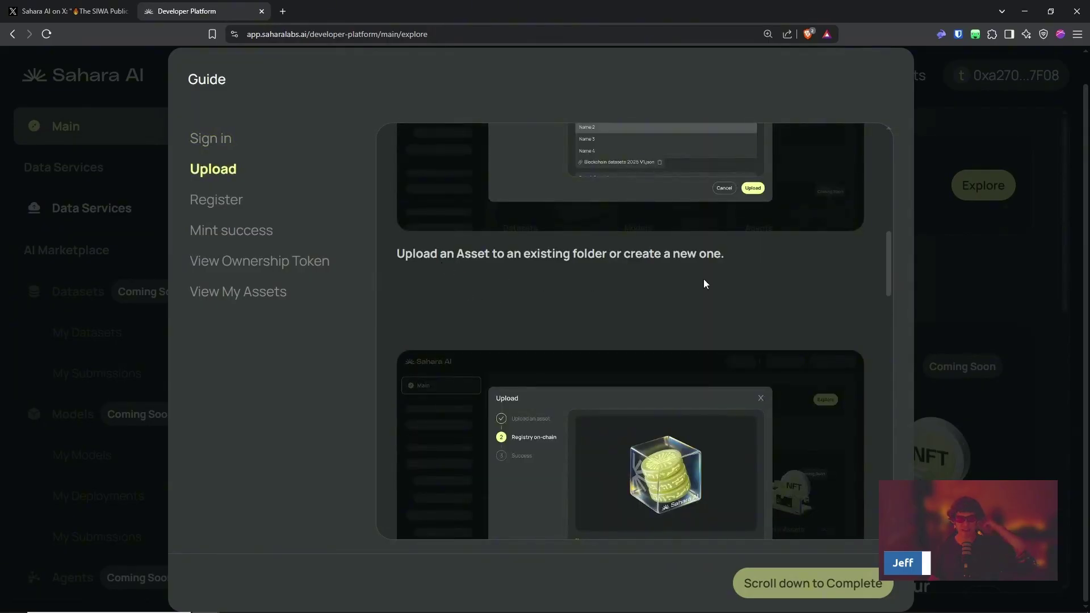
pyautogui.scroll(-4, 742, 276)
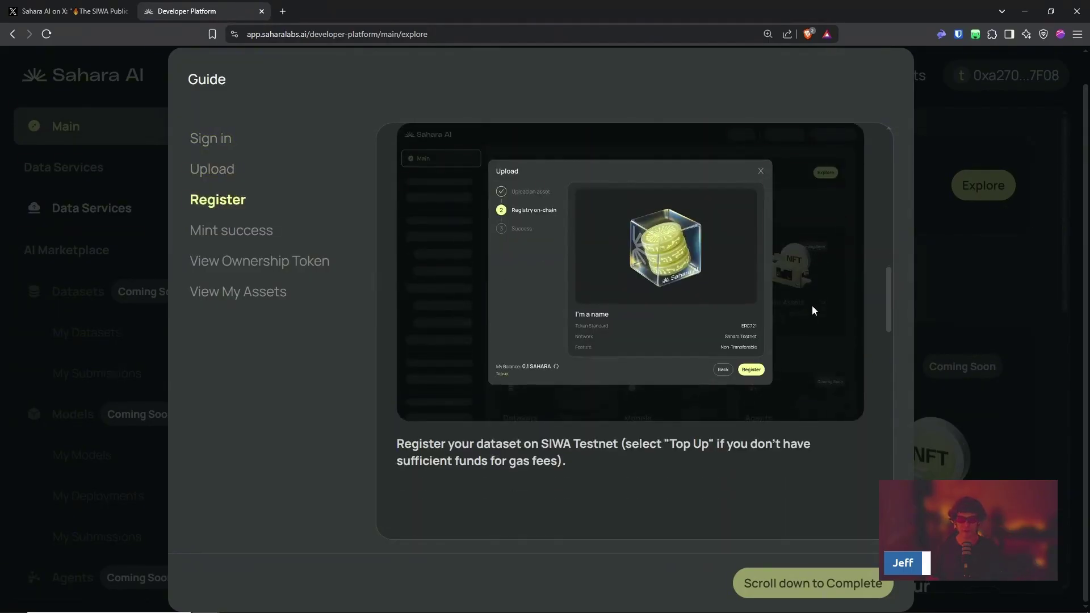
pyautogui.scroll(-1, 731, 461)
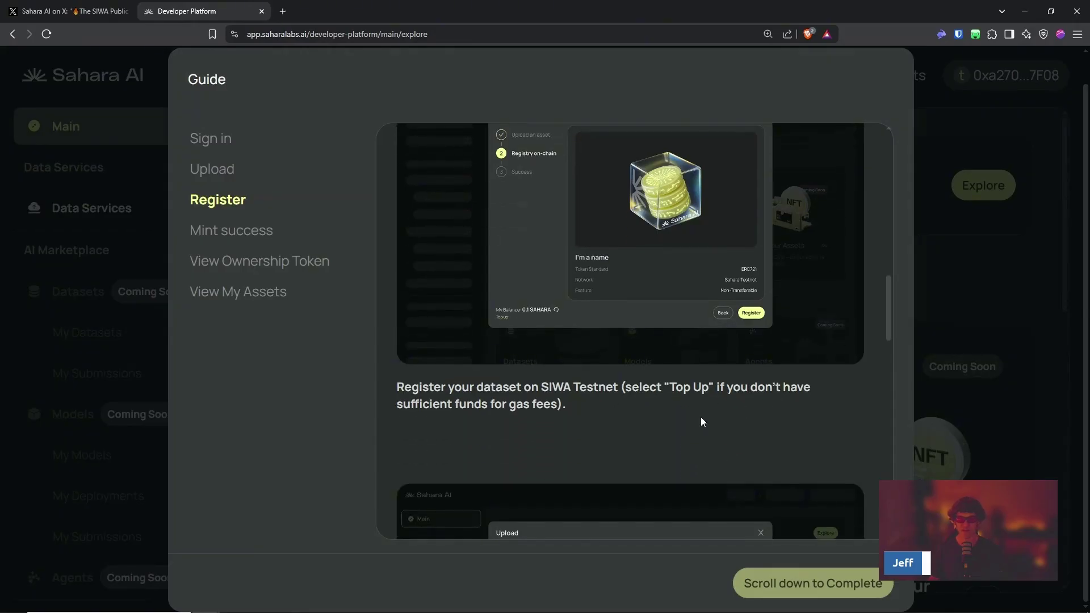
pyautogui.scroll(-5, 701, 421)
pyautogui.scroll(-2, 829, 322)
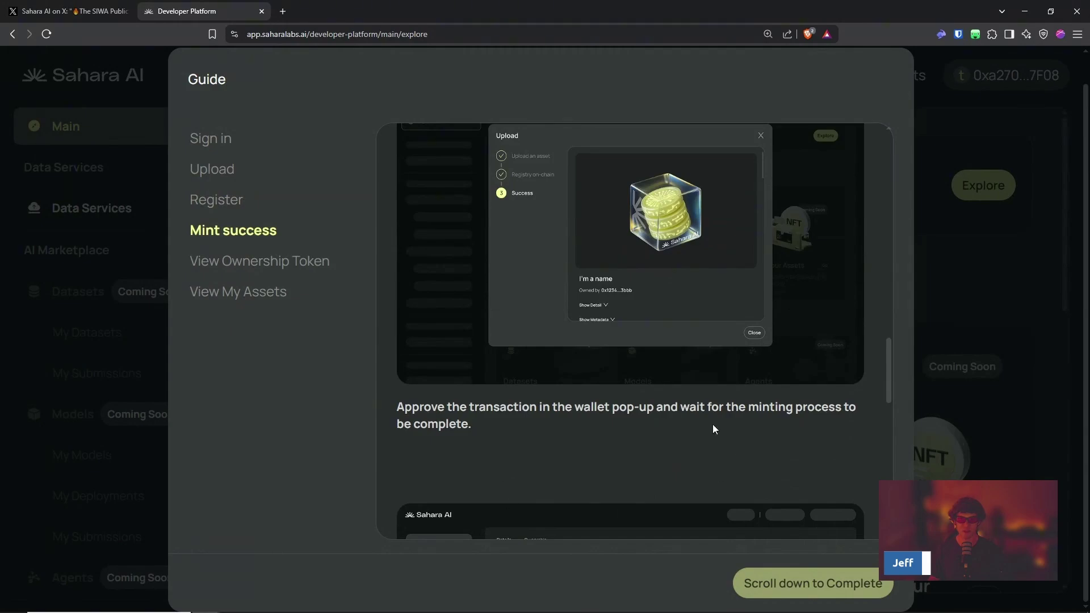
pyautogui.scroll(-6, 776, 419)
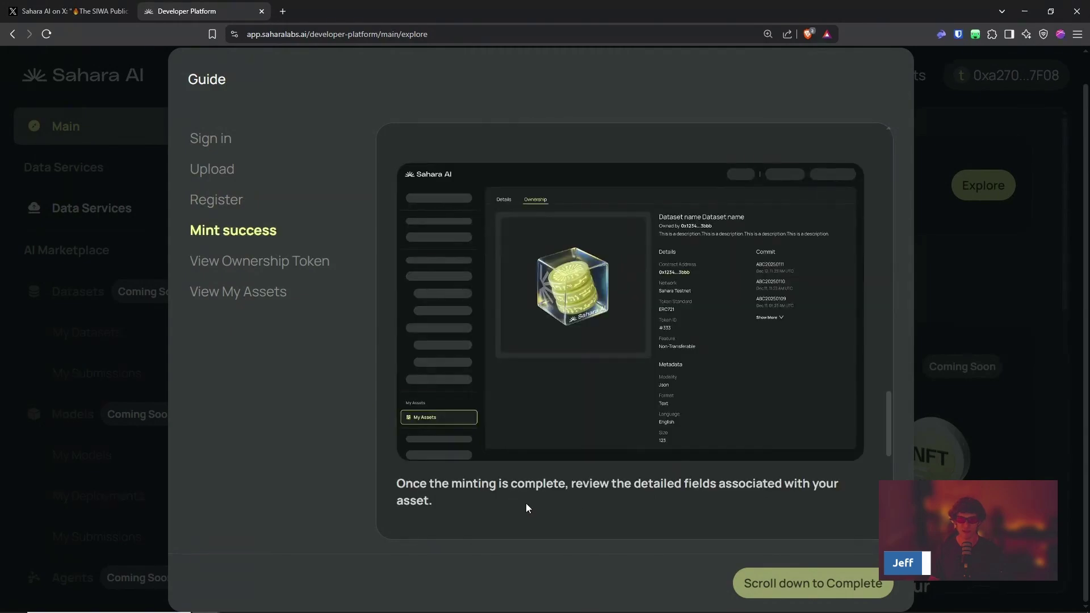
pyautogui.scroll(-2, 734, 475)
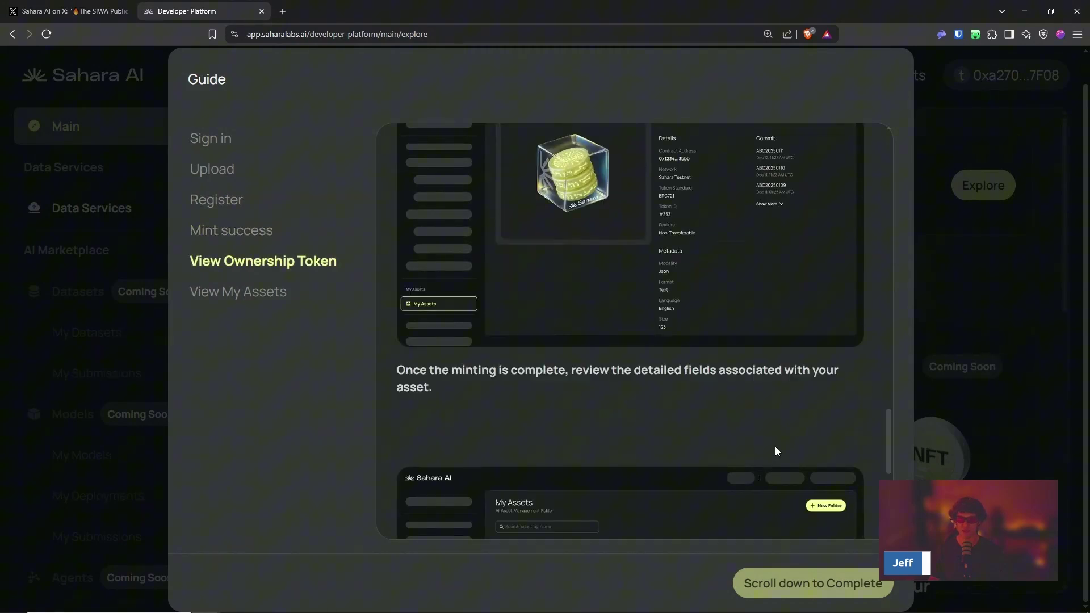
pyautogui.scroll(-5, 810, 409)
pyautogui.scroll(4, 820, 417)
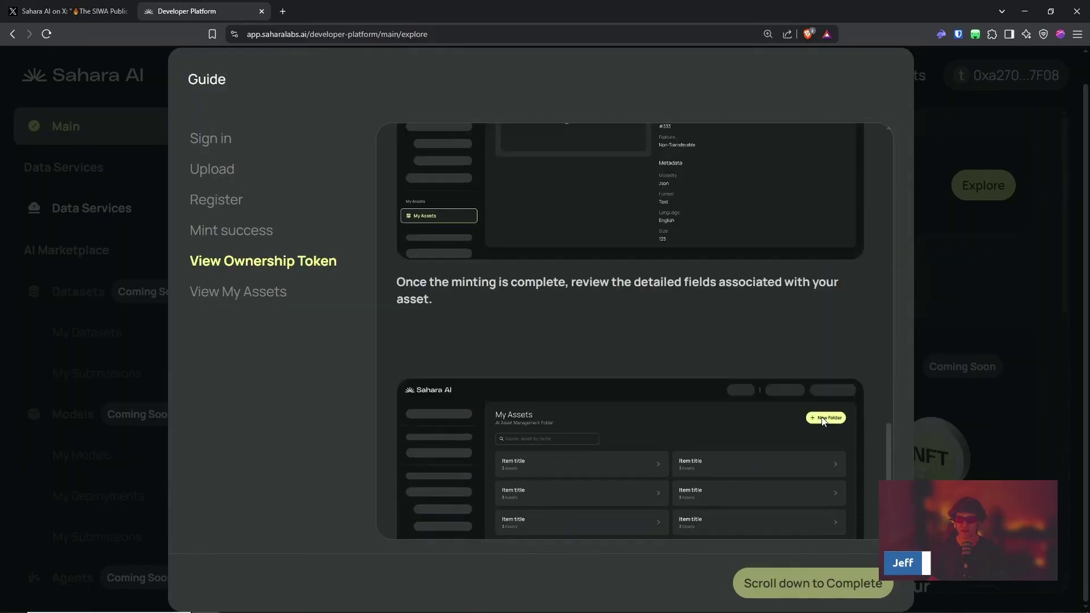
pyautogui.scroll(-4, 816, 388)
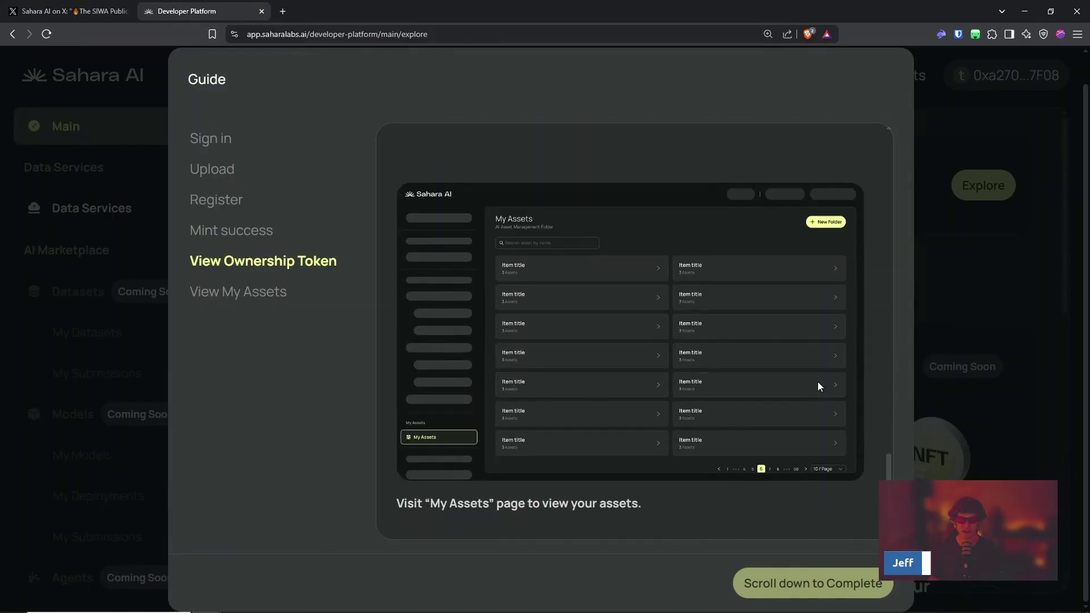
pyautogui.scroll(-3, 812, 391)
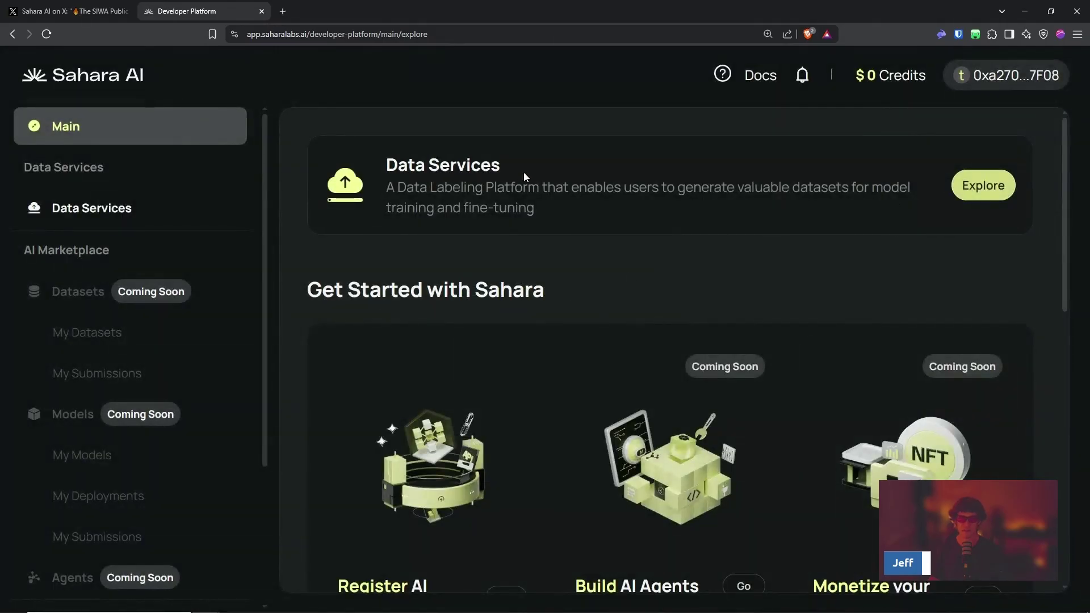
# Step: Zoom the Developer Platform page out and scroll down to Account Info and the Faucet link
pyautogui.hotkey('ctrl', '-')
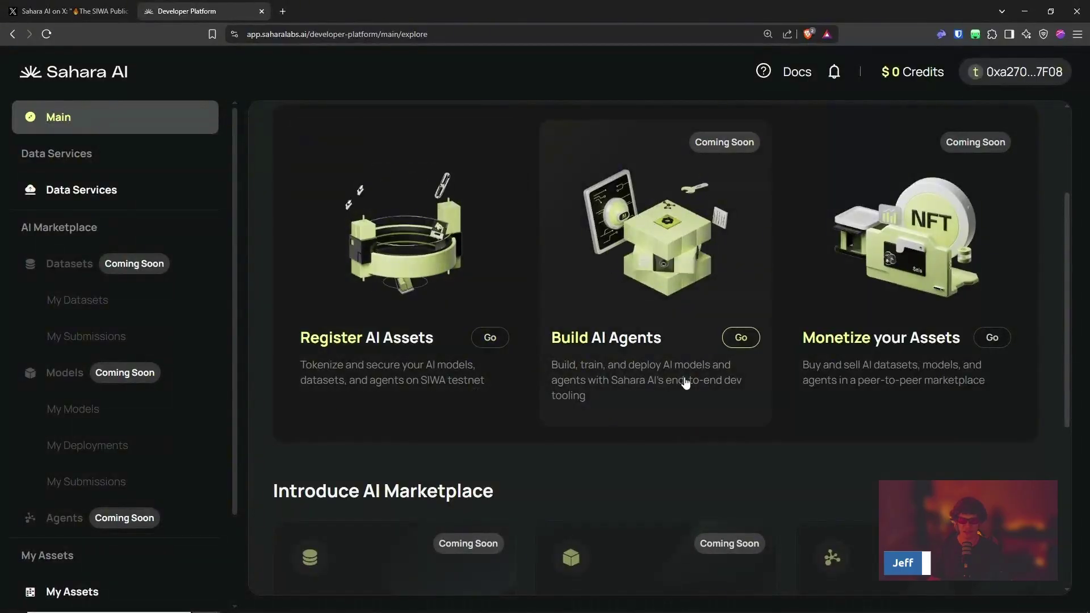
pyautogui.scroll(-5, 935, 362)
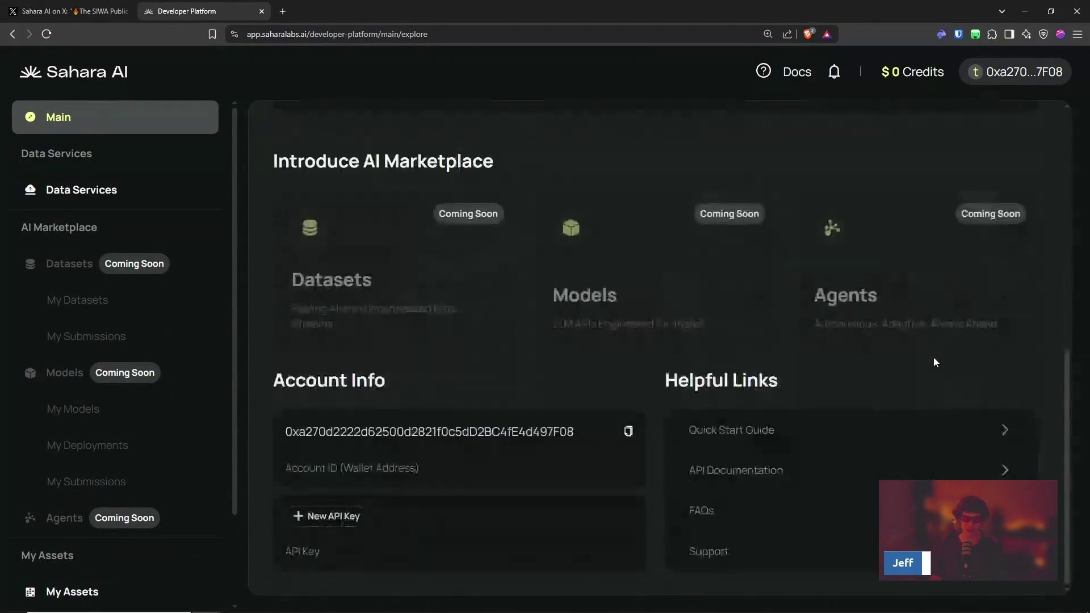
pyautogui.scroll(-2, 213, 363)
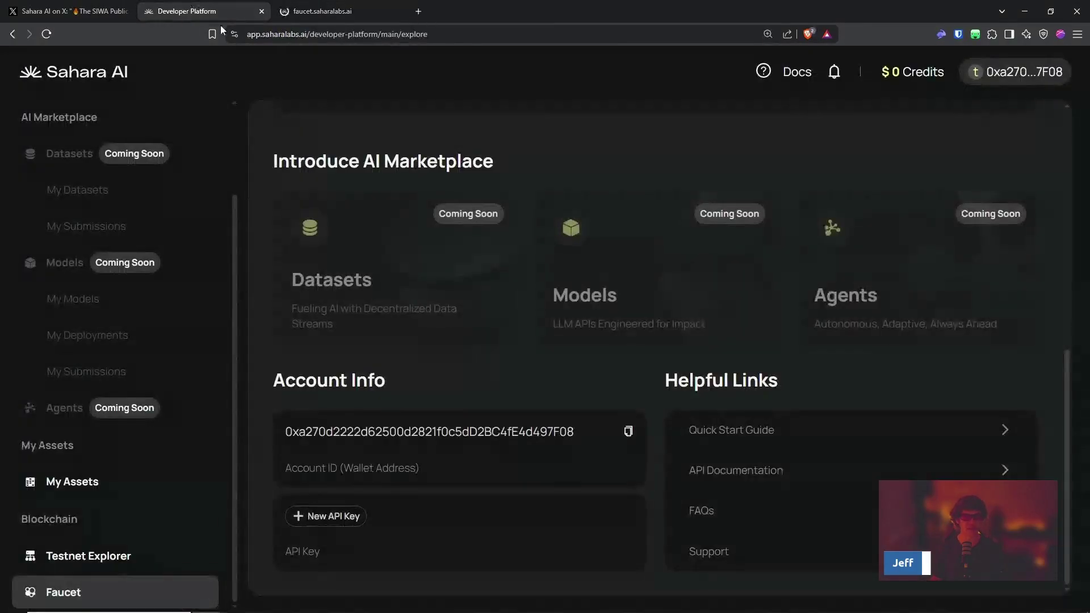
pyautogui.scroll(-5, 767, 217)
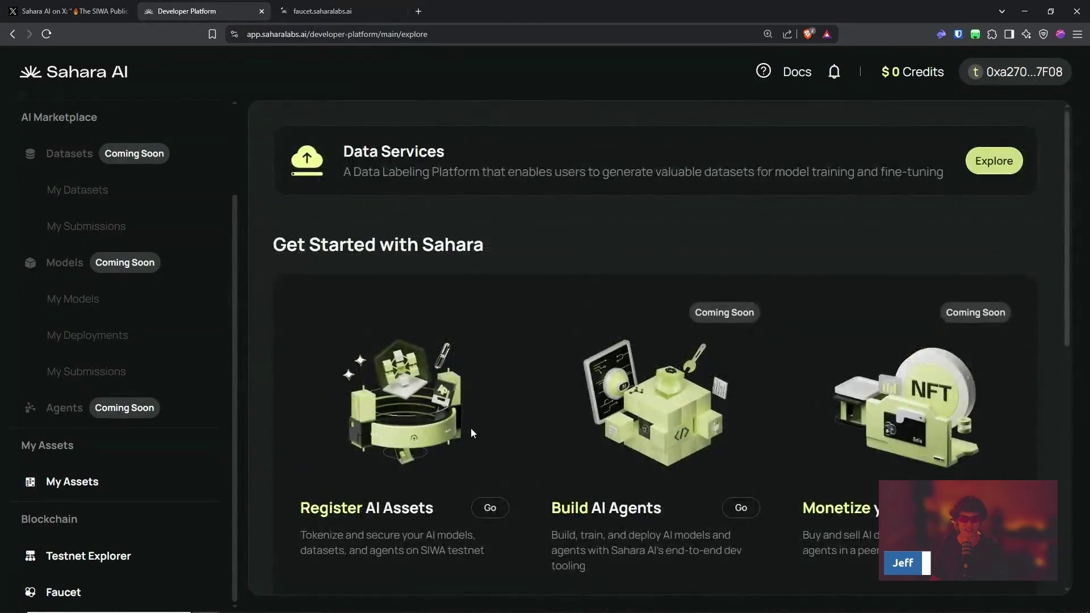
# Step: Connect Rabby Wallet to the faucet, pass the Cloudflare check, and request 0.1 SAH
pyautogui.click(341, 9)
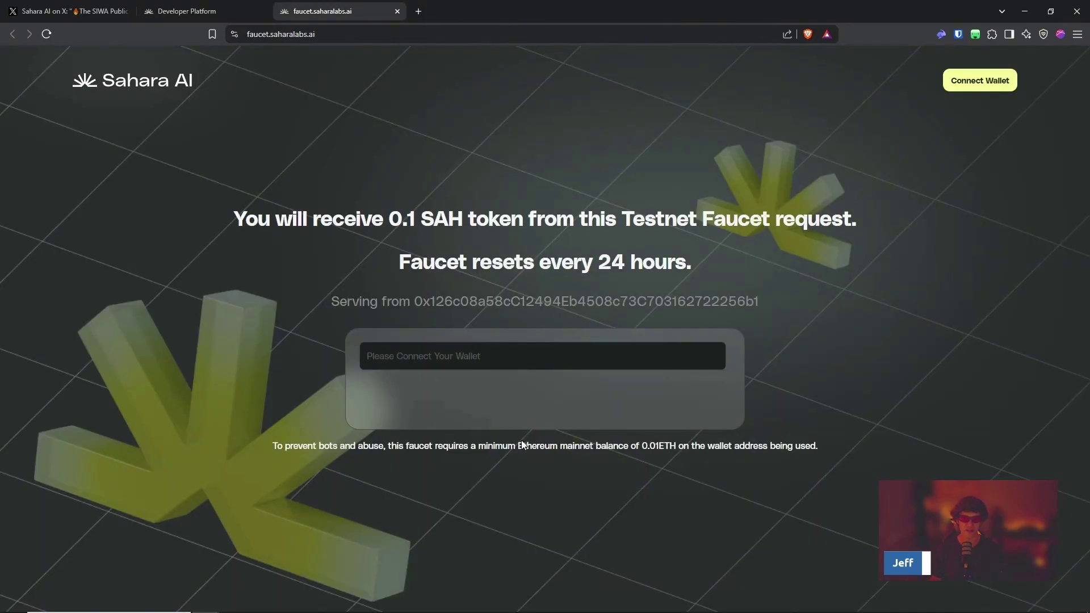
pyautogui.click(965, 80)
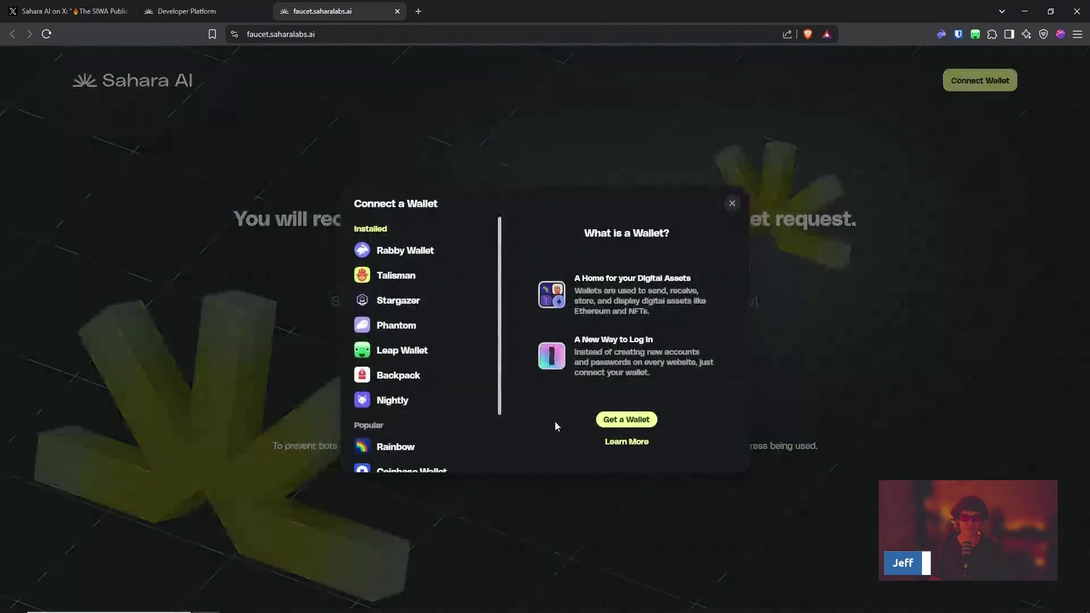
pyautogui.click(420, 251)
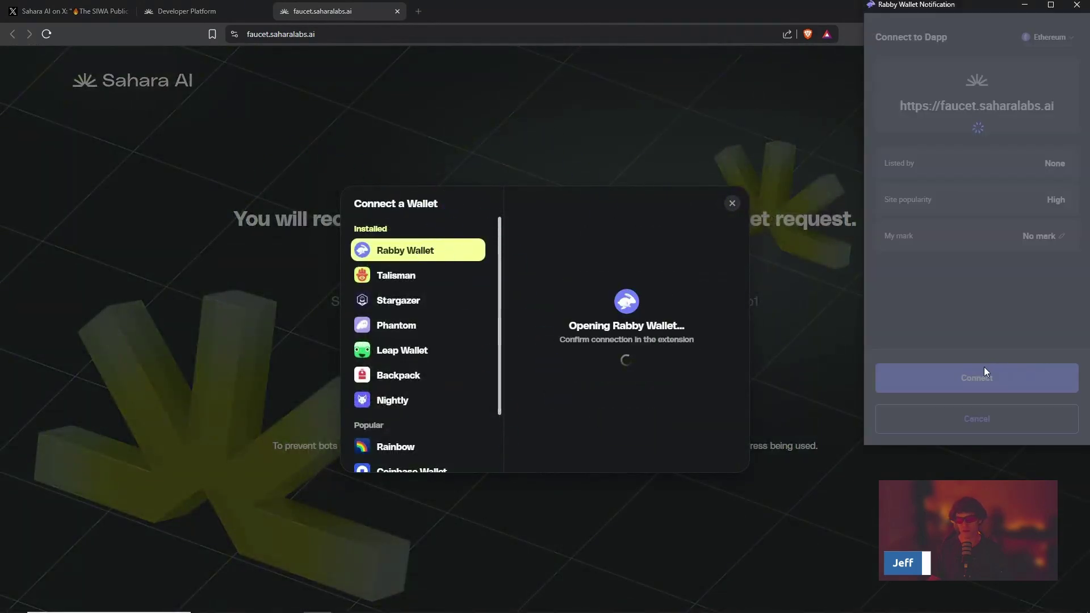
pyautogui.click(1060, 386)
pyautogui.click(1051, 383)
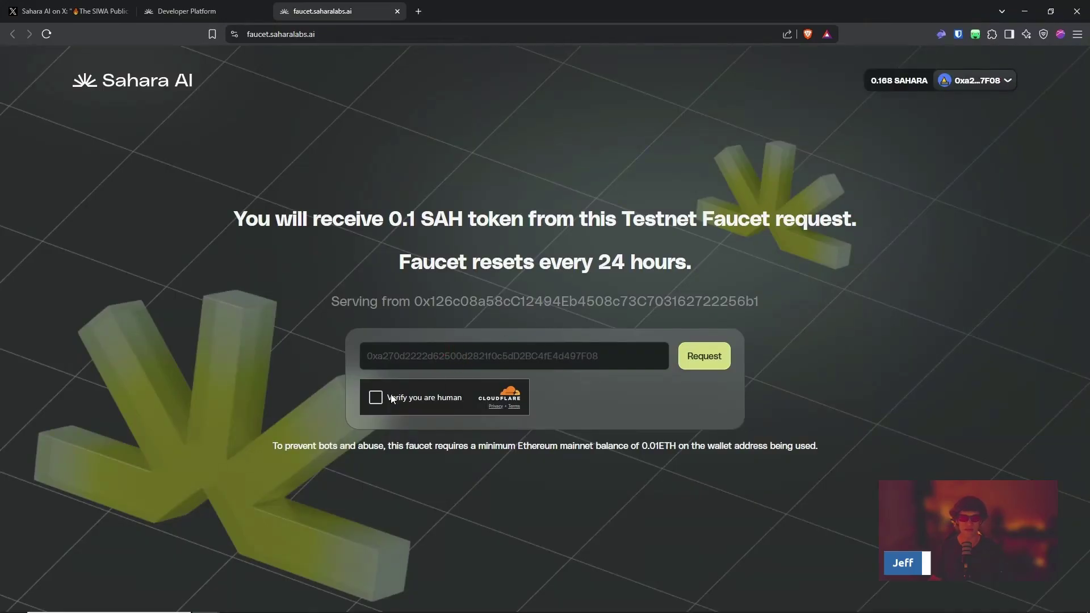
pyautogui.click(378, 399)
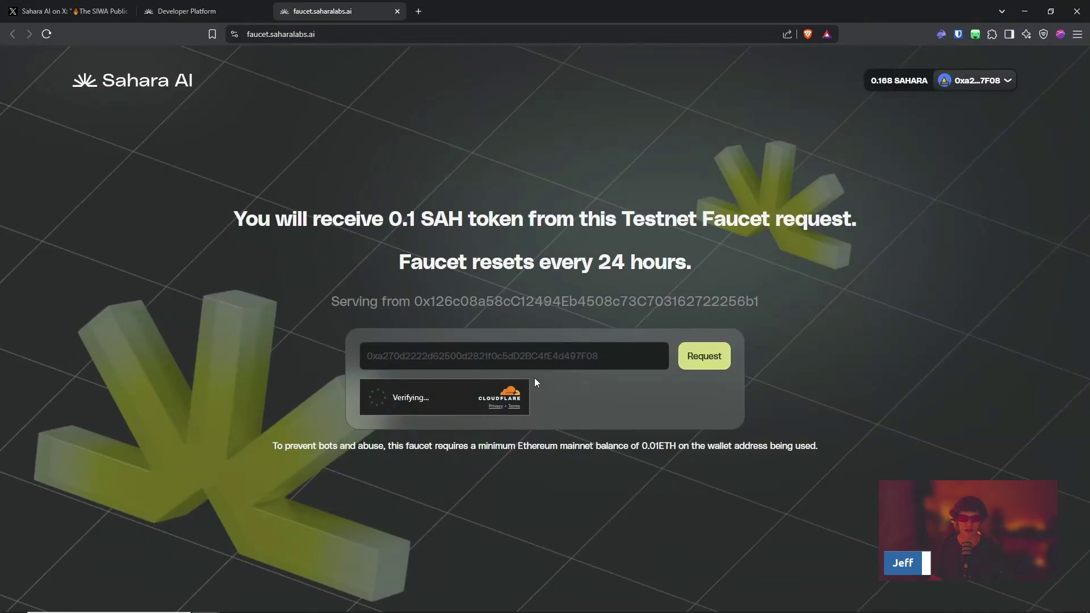
pyautogui.click(721, 360)
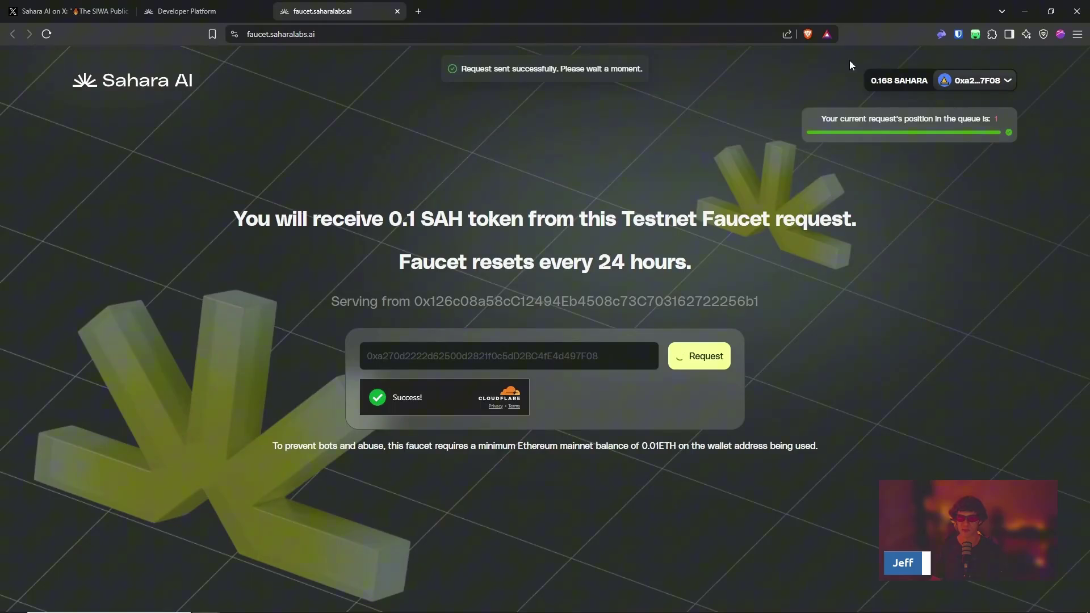
# Step: Return to the platform, open an asset upload form, then cancel it
pyautogui.click(396, 11)
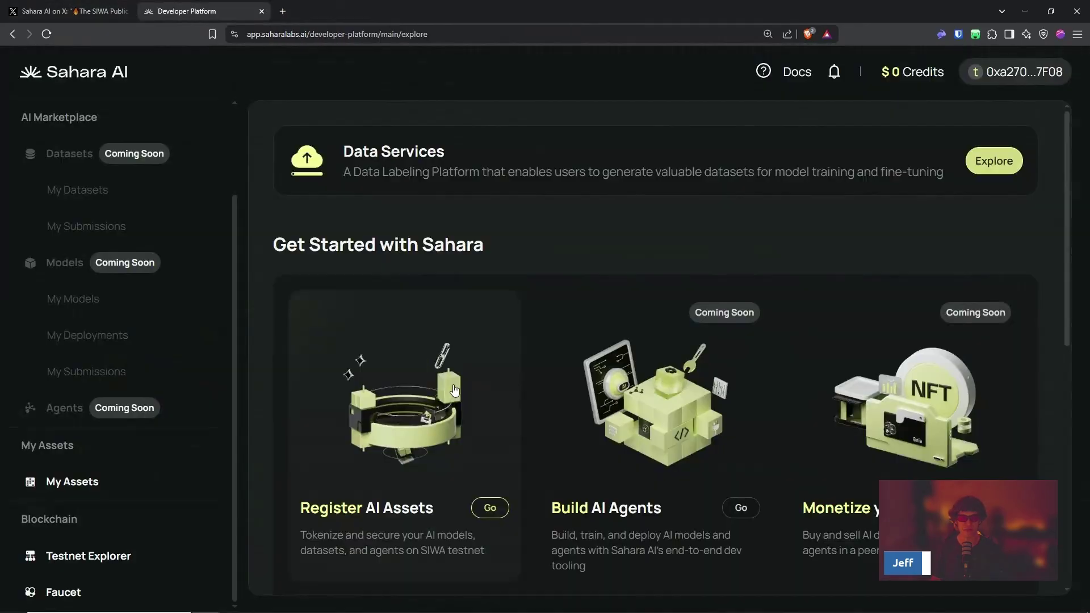
pyautogui.scroll(-3, 454, 390)
pyautogui.click(489, 338)
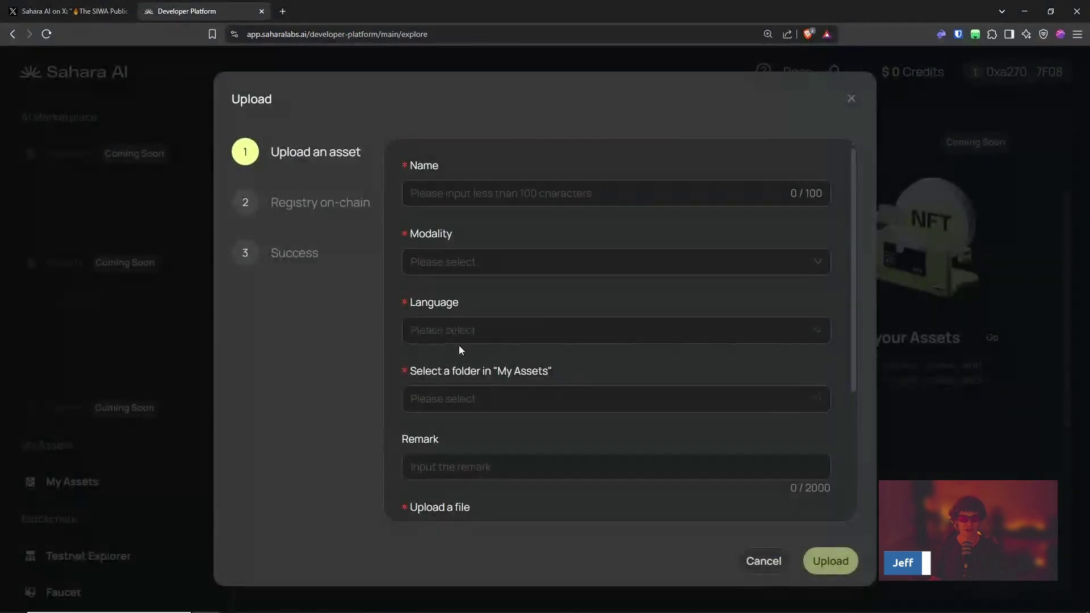
pyautogui.click(518, 193)
pyautogui.scroll(-1, 518, 226)
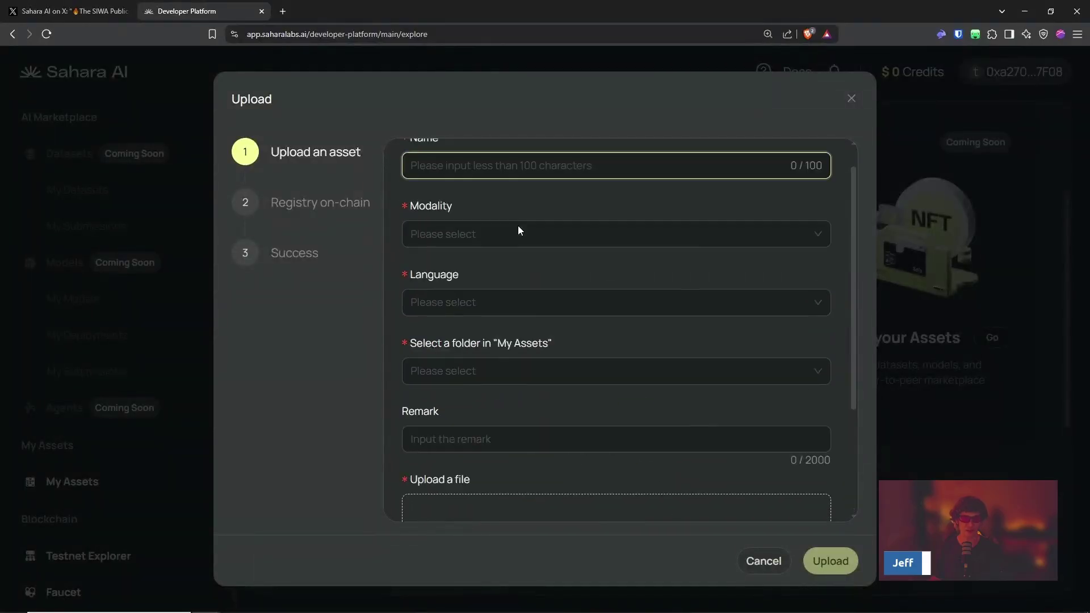
pyautogui.scroll(1, 518, 226)
pyautogui.click(851, 98)
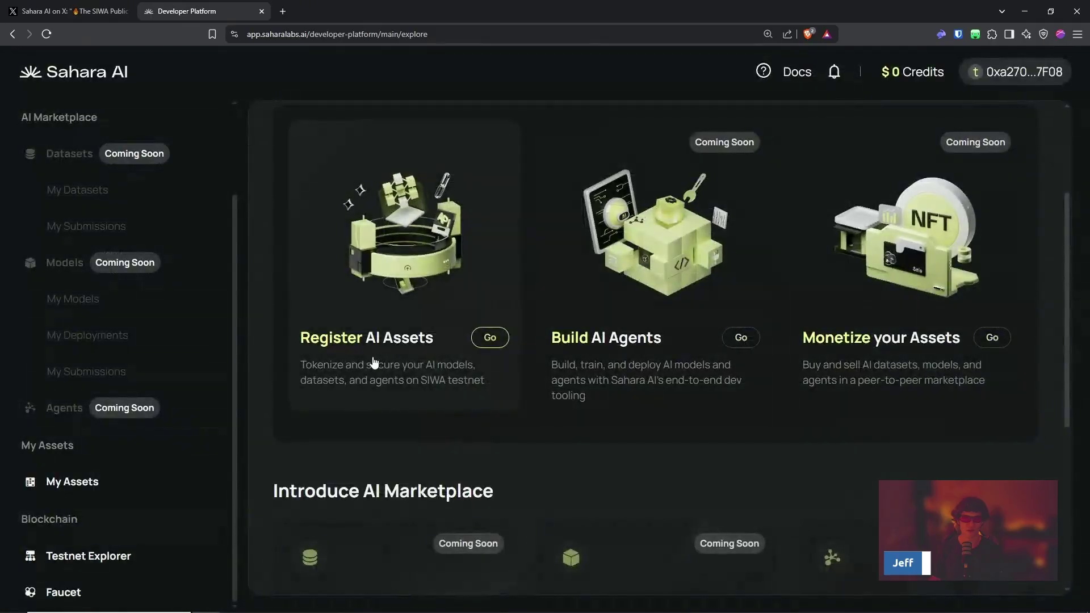
# Step: Discard a test entry 'My Test Agent' (Text, English) and reopen a blank upload form
pyautogui.scroll(3, 307, 279)
pyautogui.scroll(3, 722, 311)
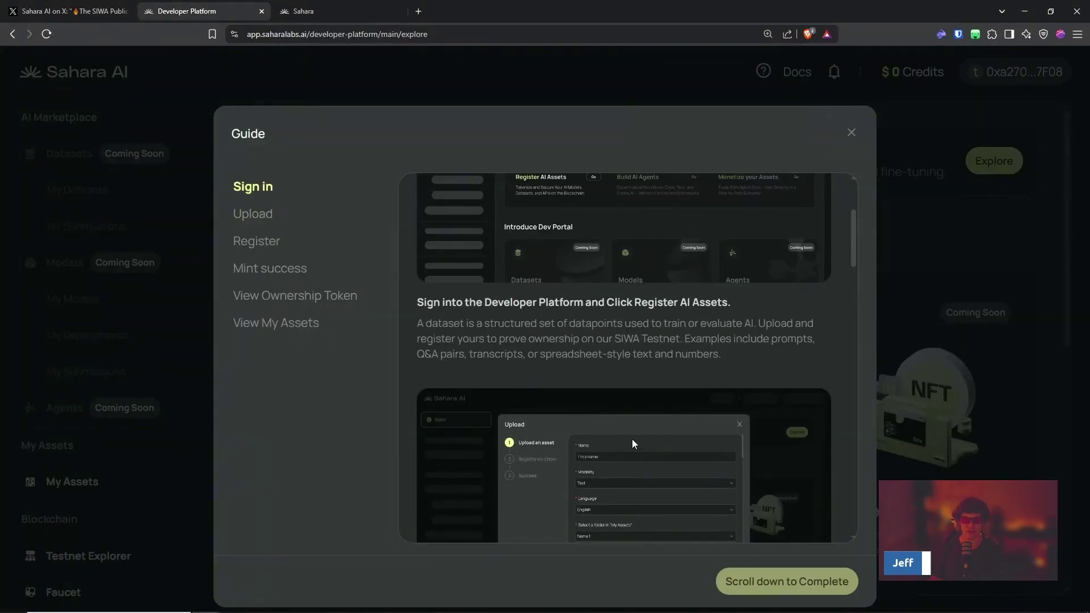
pyautogui.press('Escape')
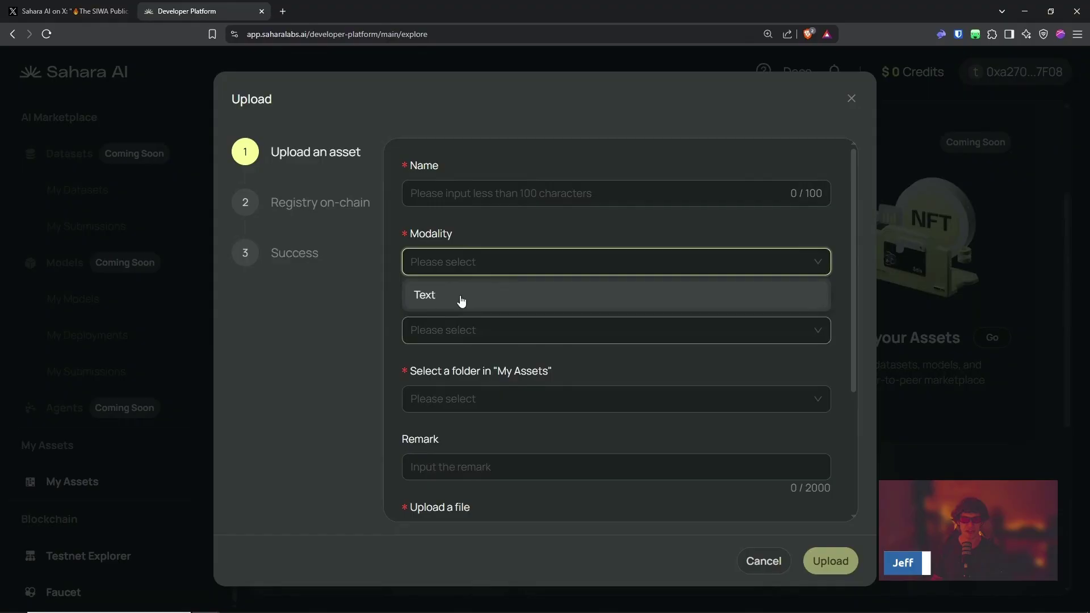
pyautogui.click(462, 301)
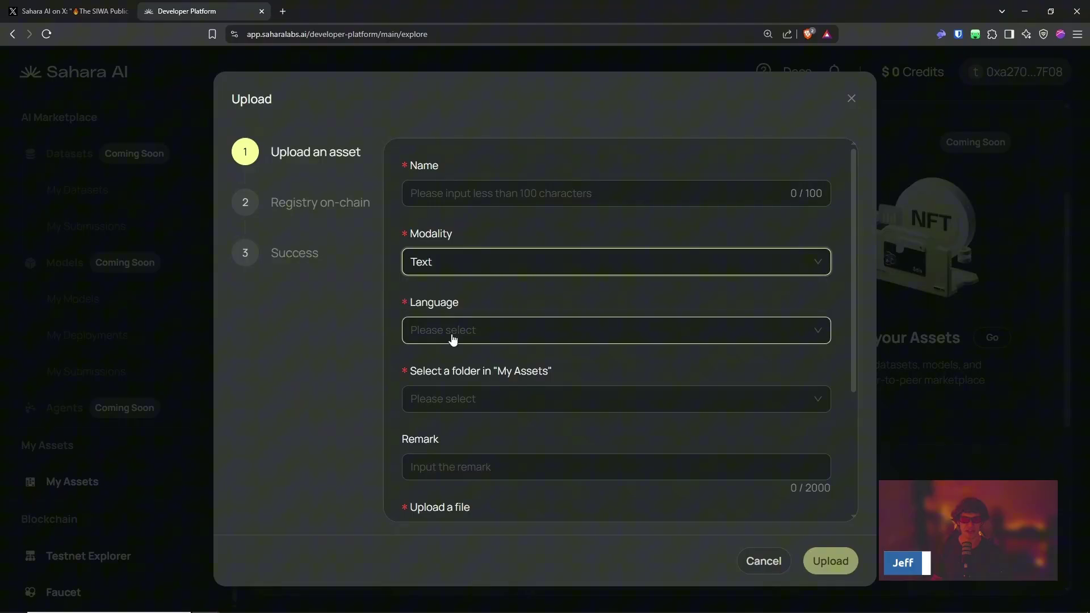
pyautogui.click(501, 193)
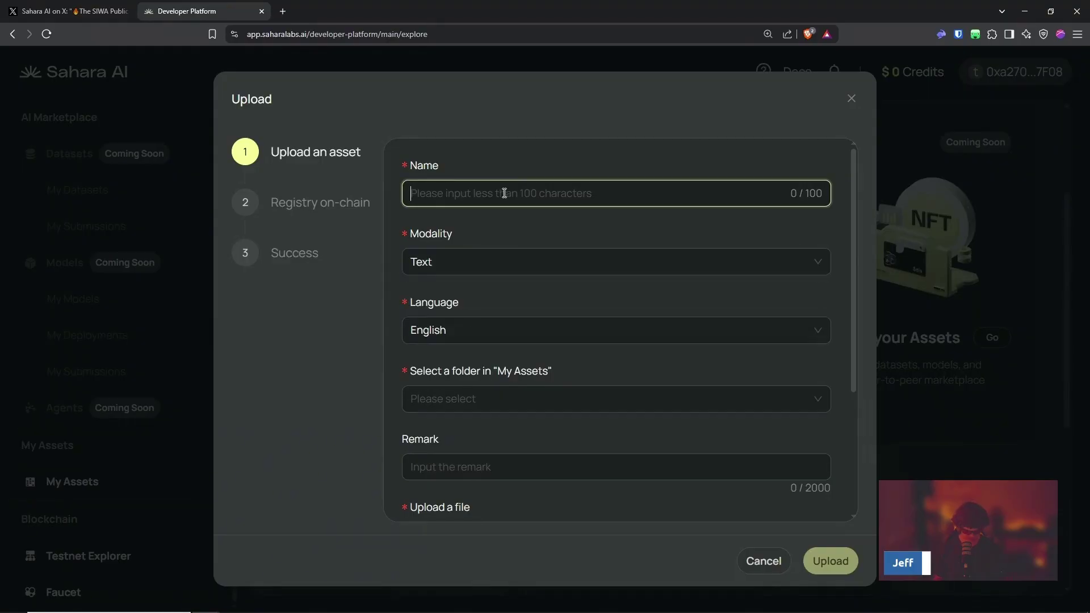
pyautogui.write('My Test Agent')
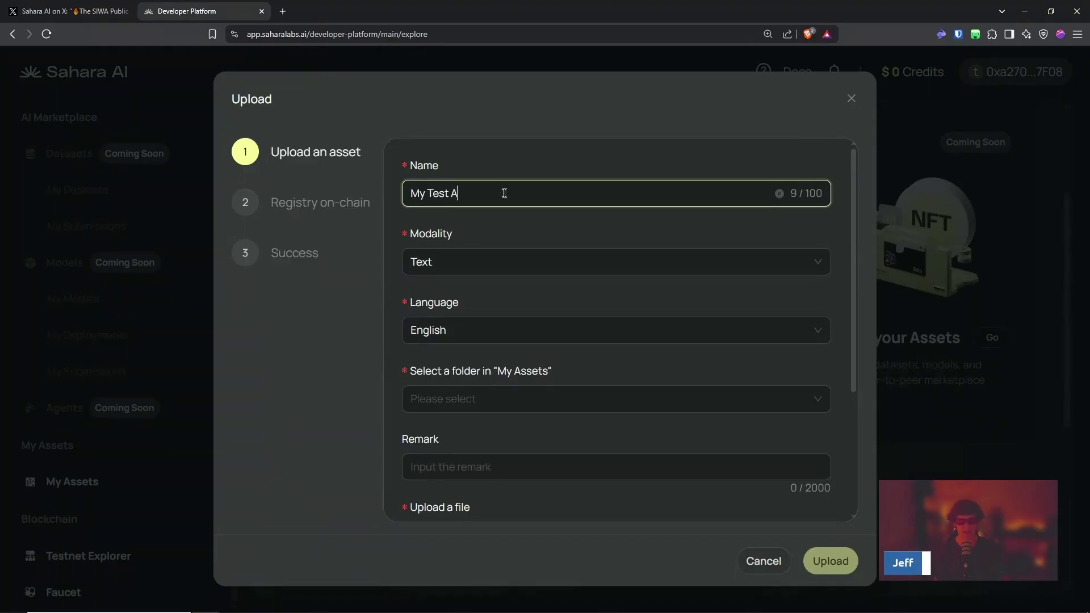
pyautogui.click(851, 98)
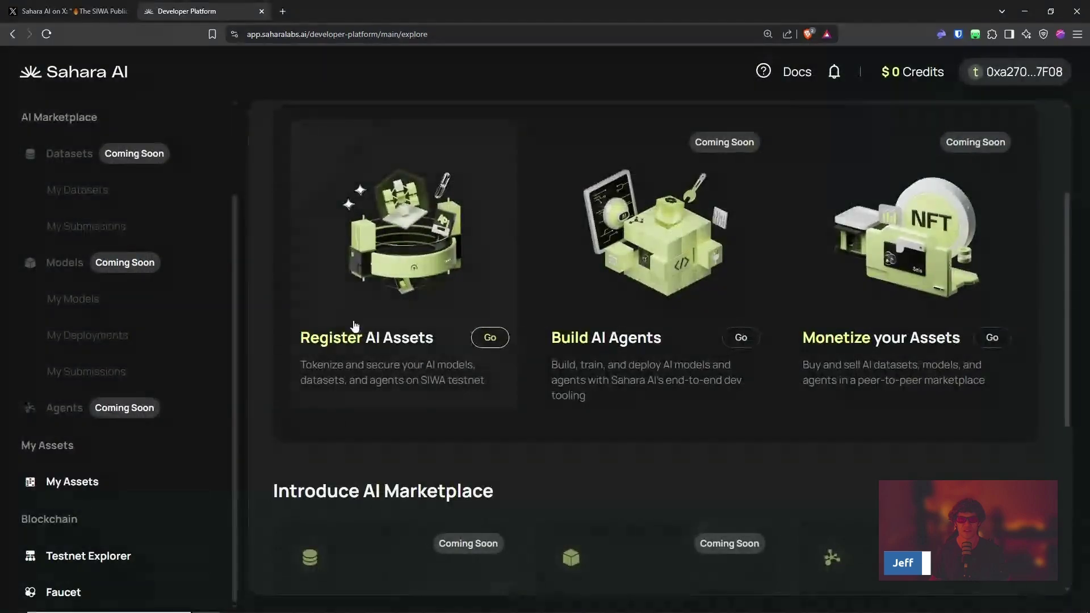
pyautogui.click(360, 282)
# Step: Name the asset 'My First Asset' with Text modality and ANY language
pyautogui.click(526, 190)
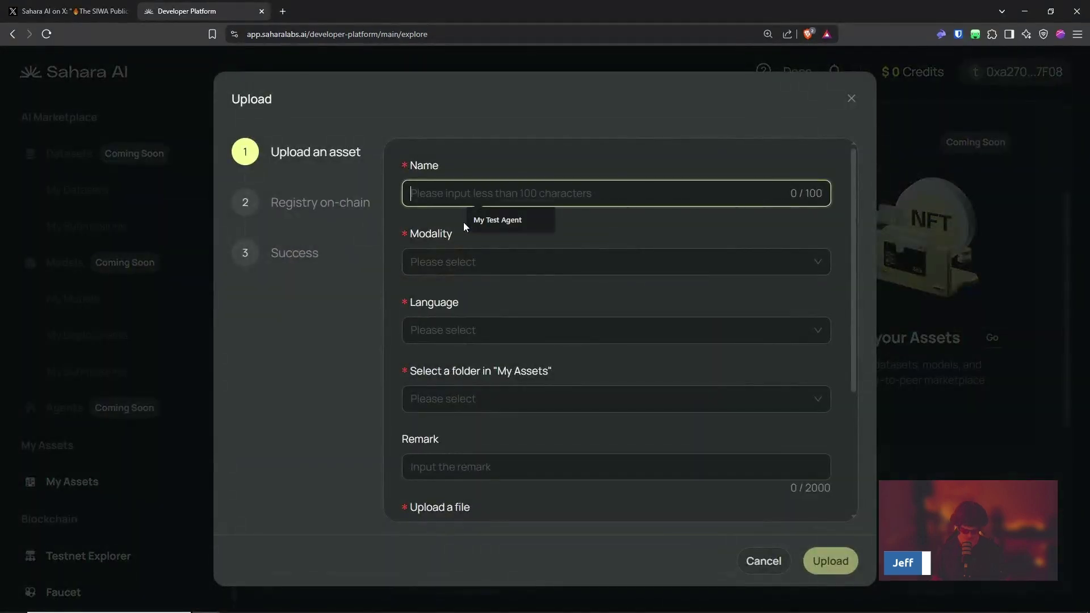
pyautogui.write('My First Ass')
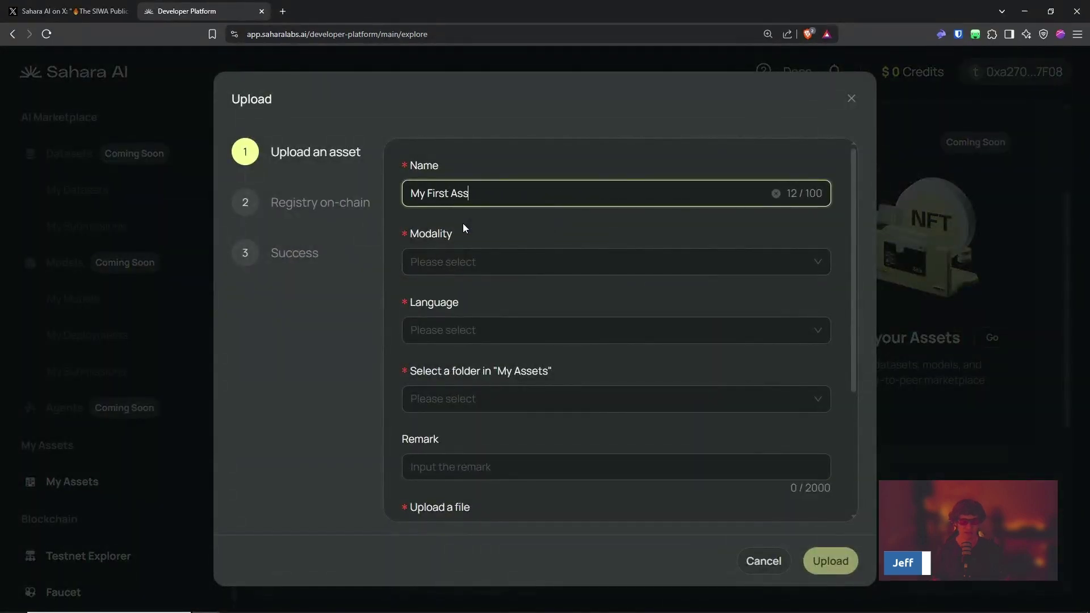
pyautogui.write('et')
pyautogui.click(466, 262)
pyautogui.click(472, 289)
pyautogui.click(461, 333)
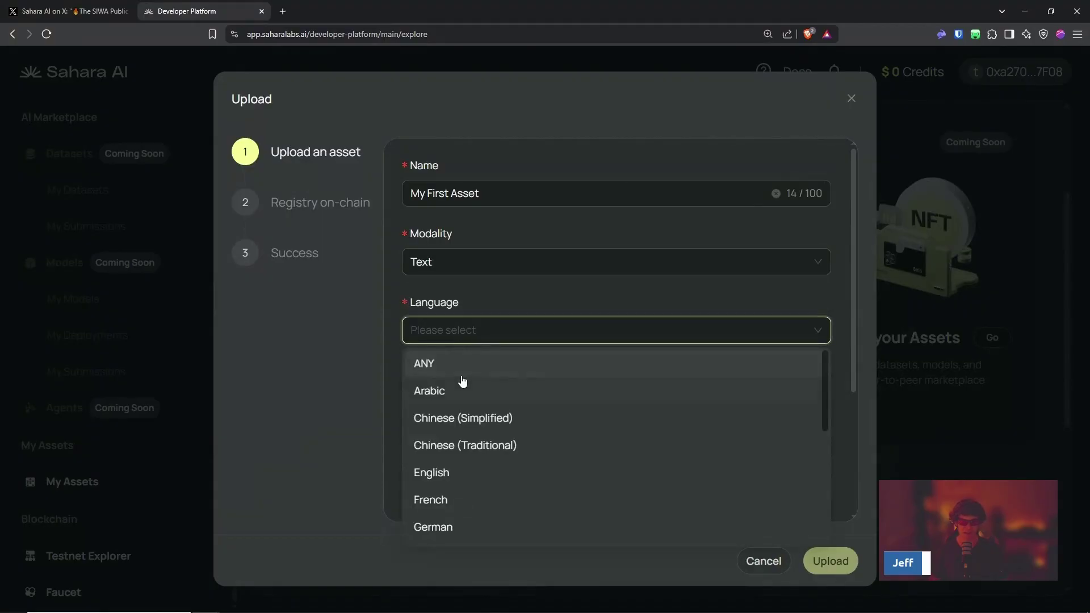
pyautogui.click(466, 366)
# Step: Create a new folder 'Main Assets' and place the asset in it
pyautogui.click(477, 397)
pyautogui.click(468, 434)
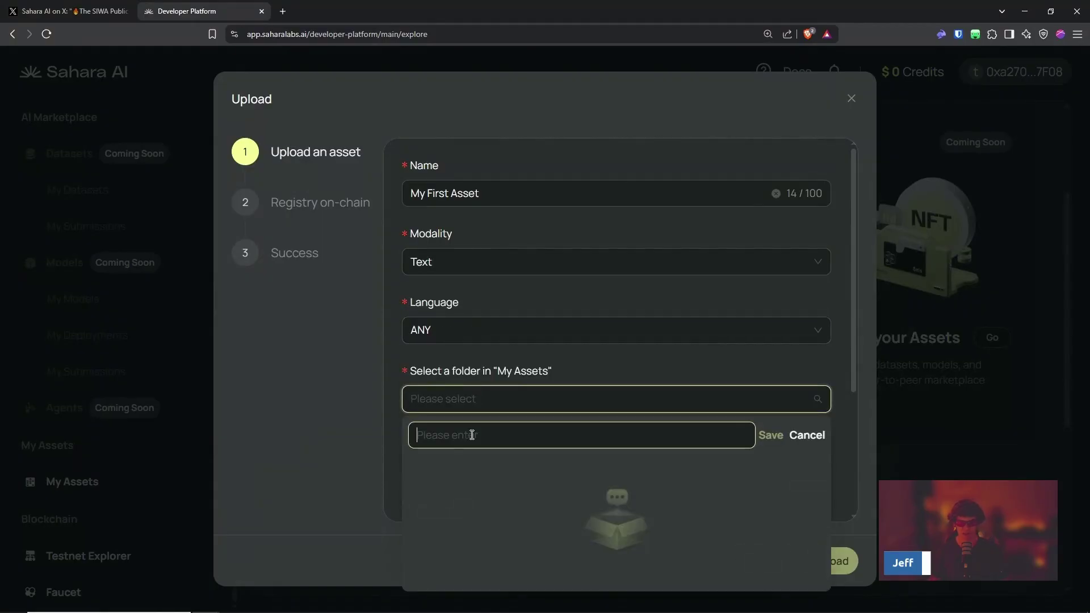
pyautogui.write('Main Assets')
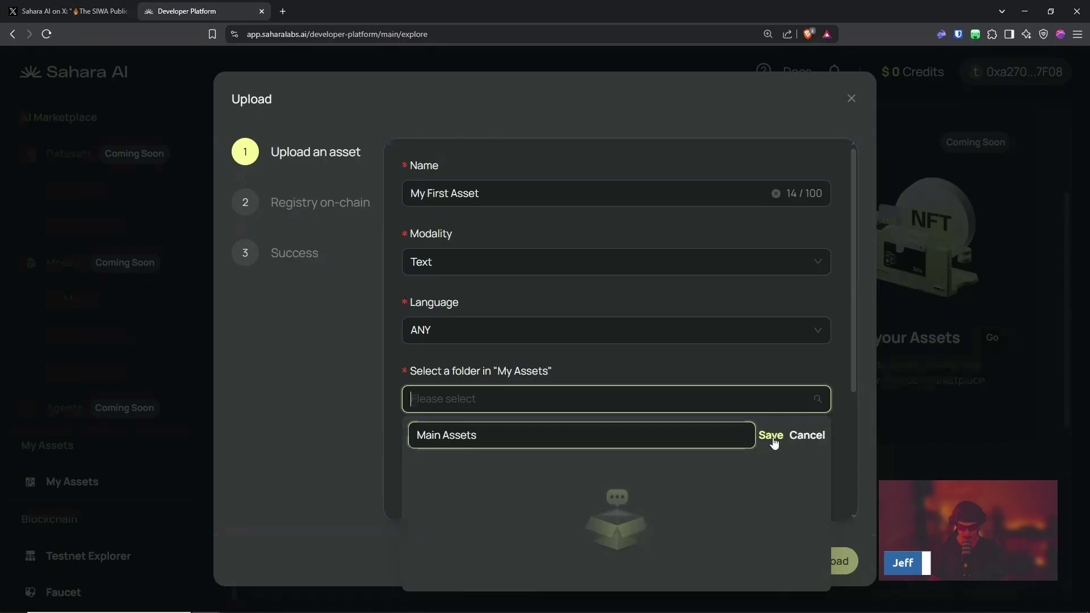
pyautogui.click(768, 436)
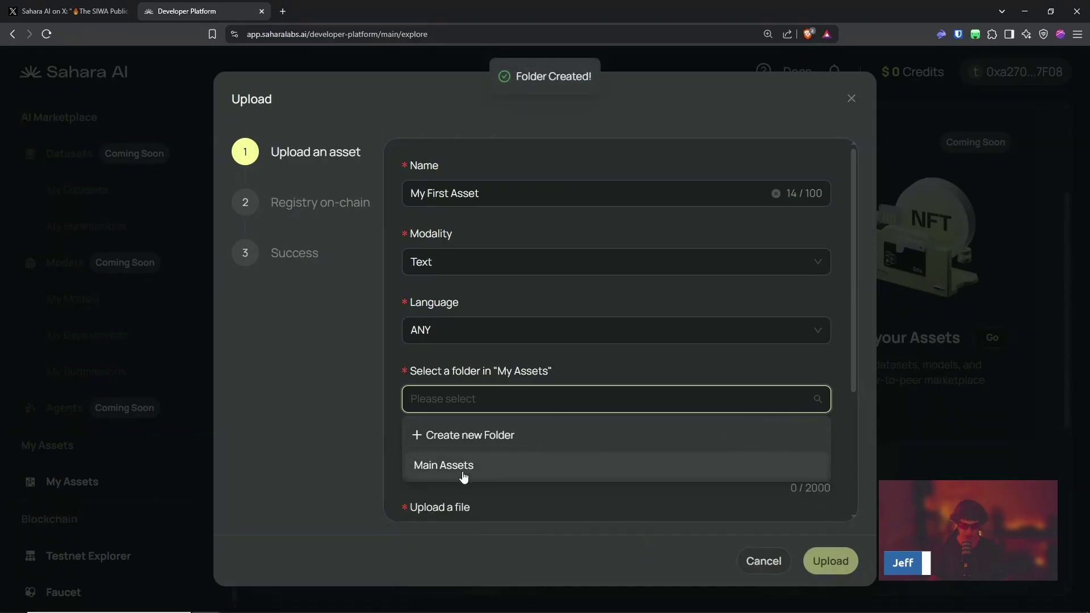
pyautogui.click(465, 466)
pyautogui.scroll(-1, 539, 375)
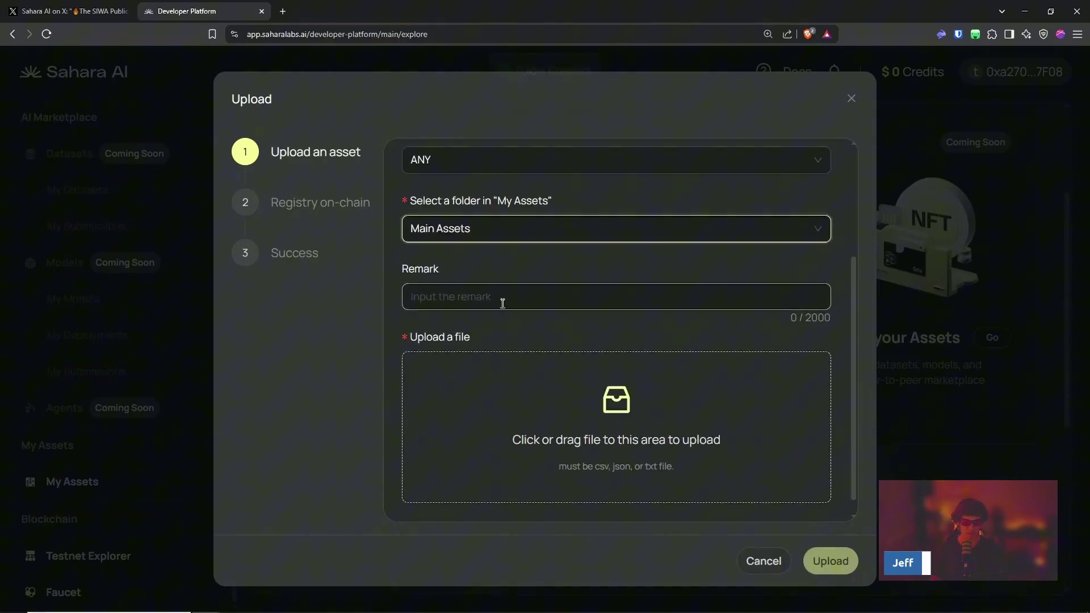
pyautogui.scroll(3, 503, 303)
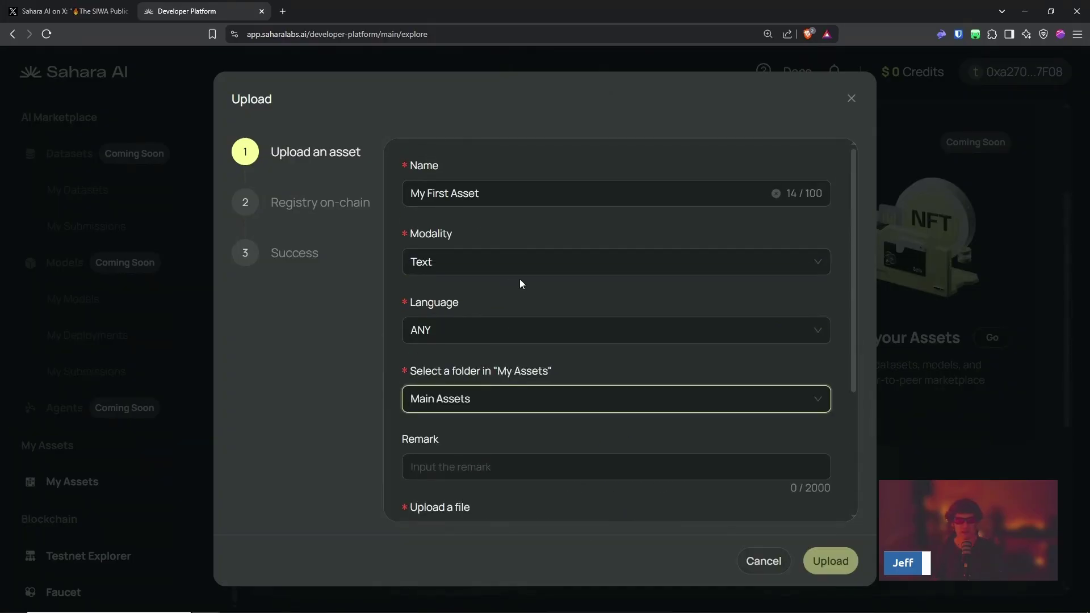
pyautogui.scroll(-3, 488, 363)
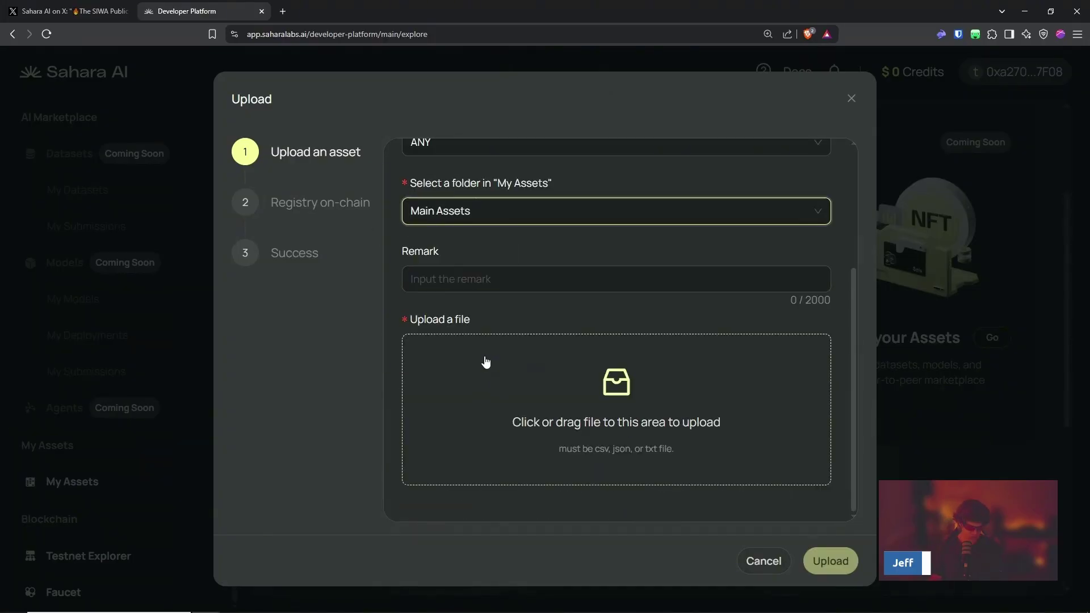
# Step: Launch Notepad from the system search
pyautogui.press('super')
pyautogui.write('notepad')
pyautogui.press('Return')
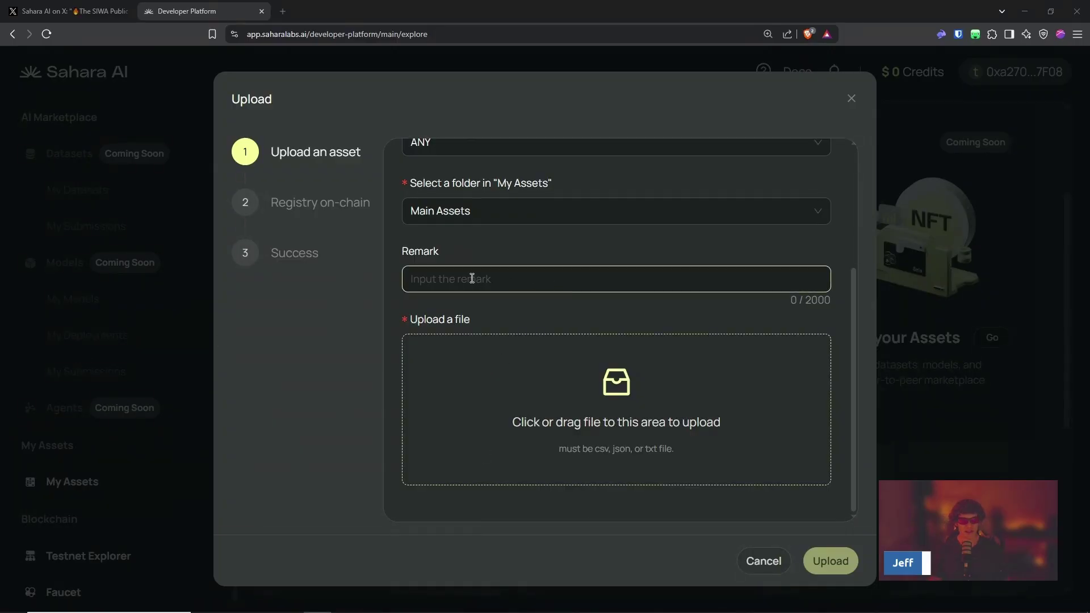
# Step: On X, open post 10/ of the Sahara AI thread and view its ecosystem diagram full size
pyautogui.click(46, 6)
pyautogui.scroll(-5, 515, 279)
pyautogui.scroll(-3, 515, 279)
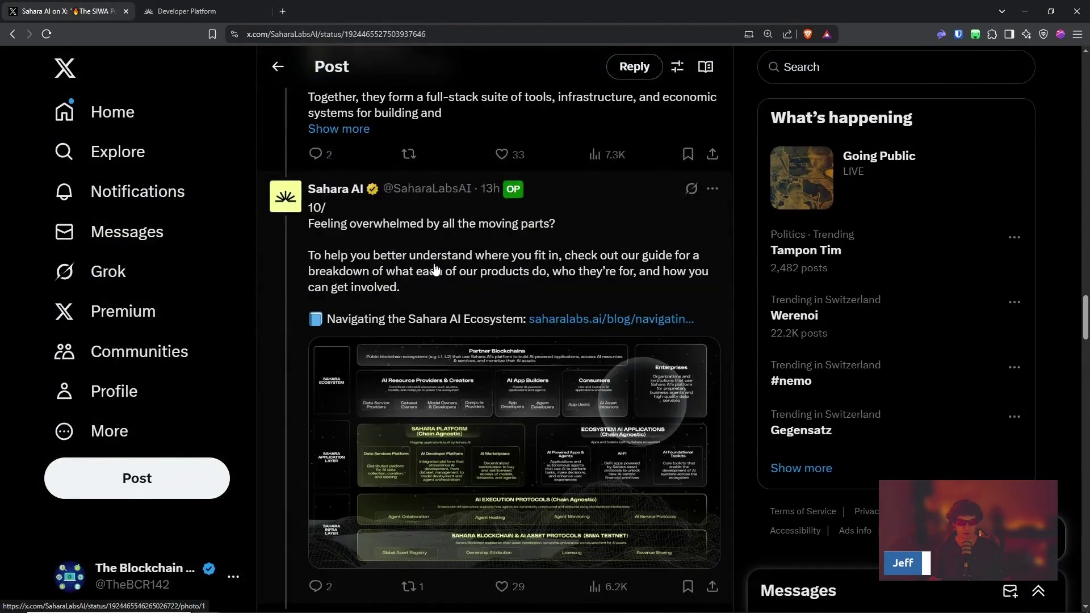
pyautogui.click(366, 223)
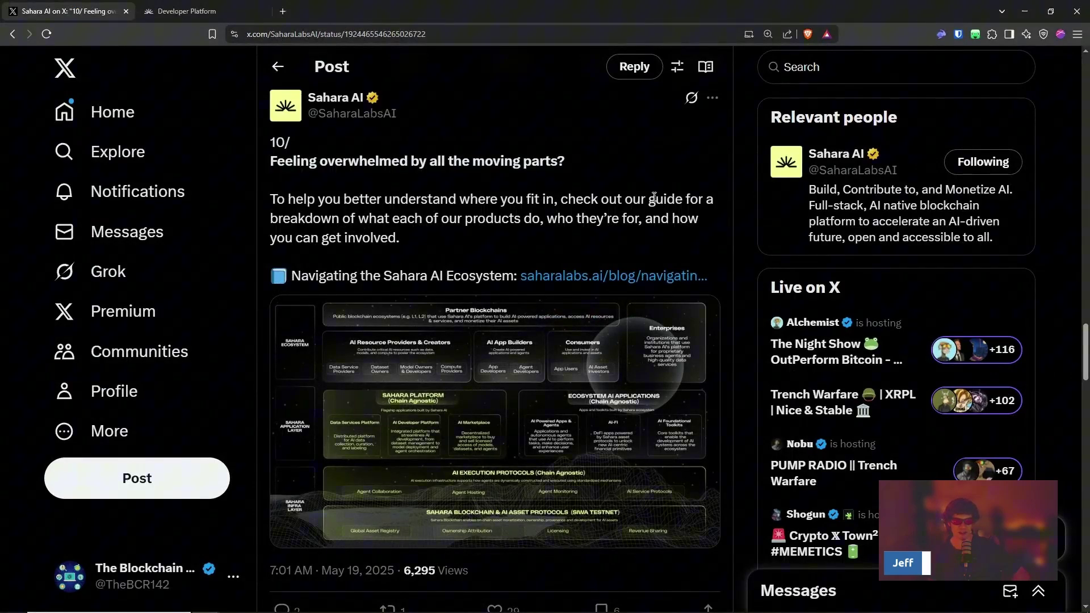
pyautogui.click(486, 309)
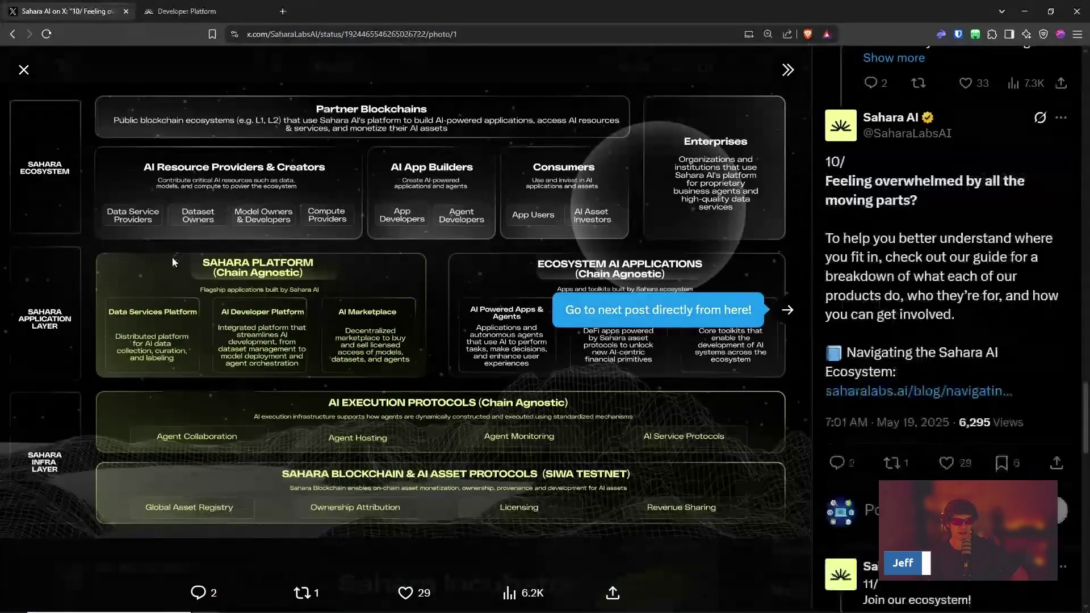
pyautogui.click(189, 11)
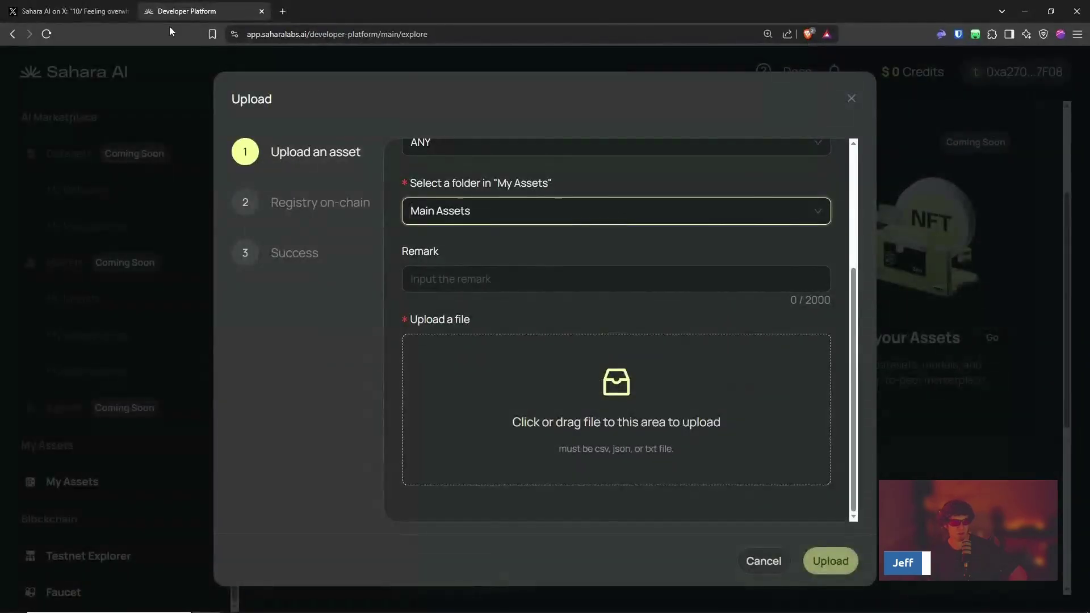
pyautogui.click(102, 11)
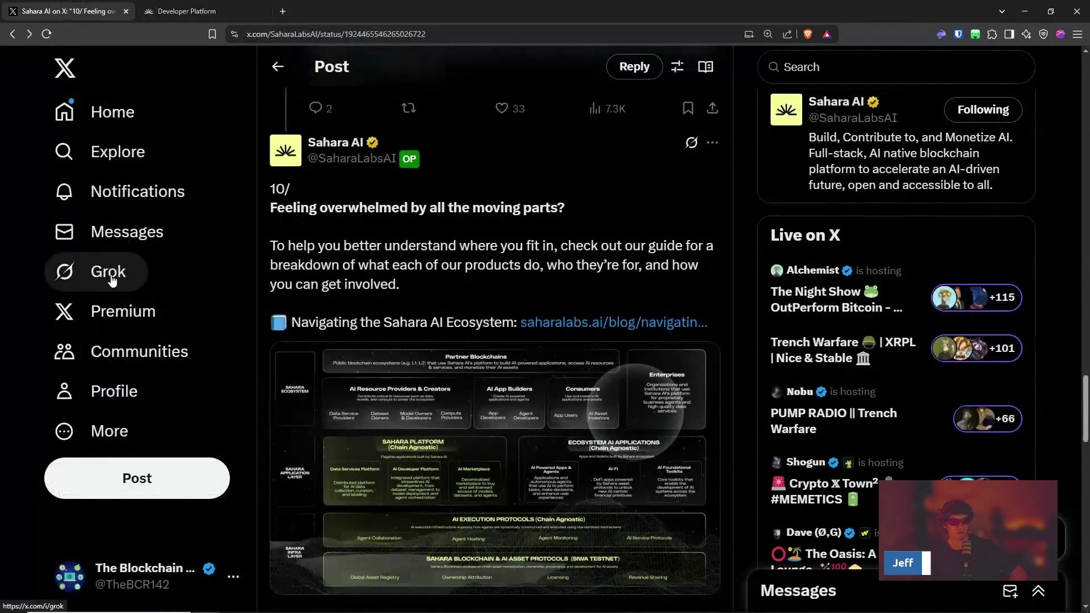
# Step: Ask Grok 'datasets for ai assets' and review its answer
pyautogui.click(113, 277)
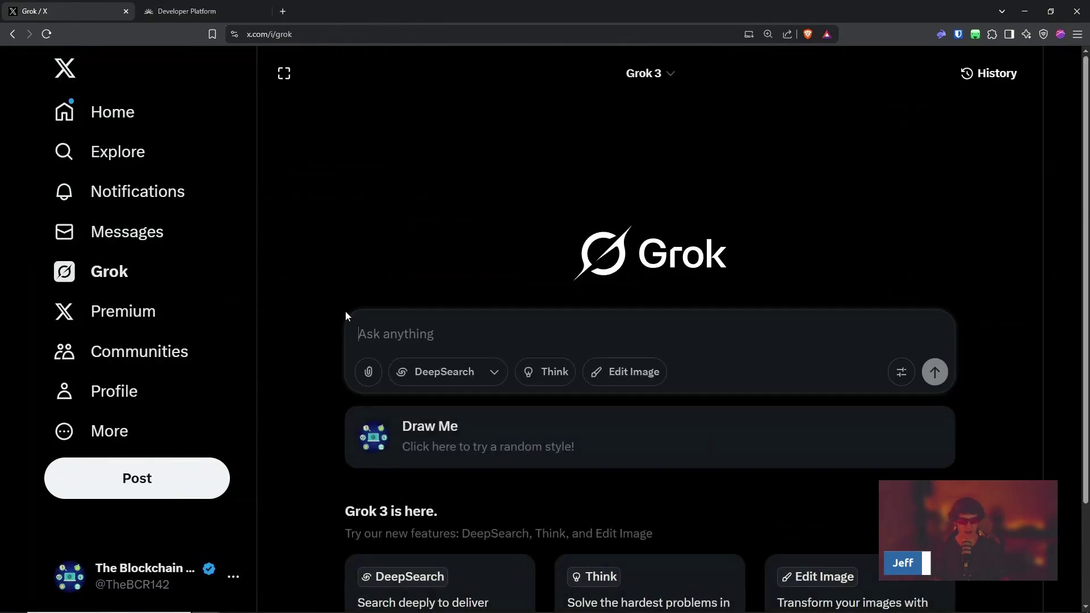
pyautogui.write('datasets for ai assets')
pyautogui.press('Return')
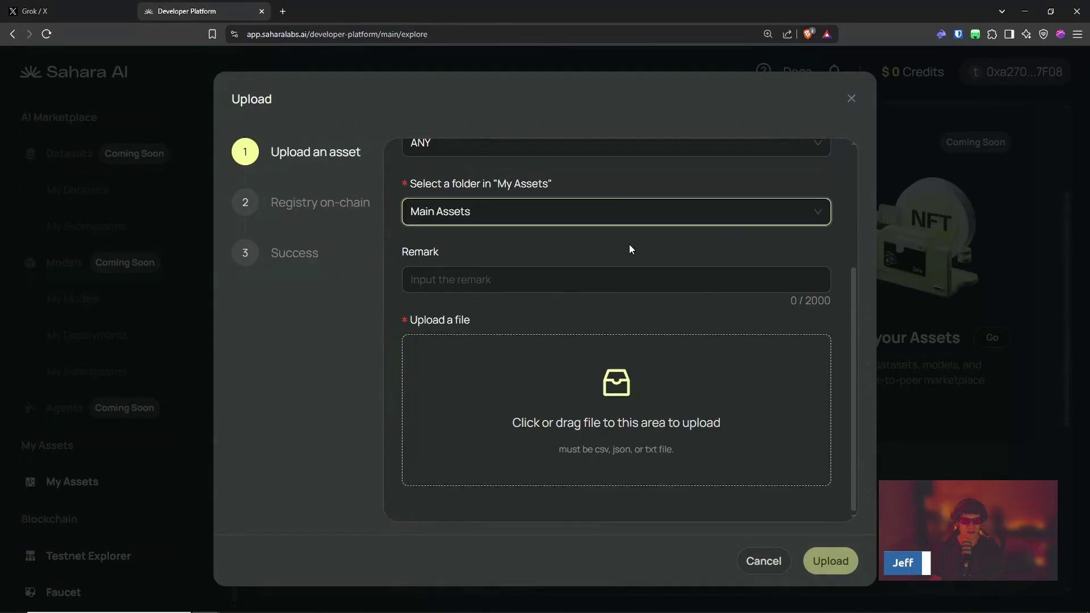
pyautogui.scroll(3, 629, 244)
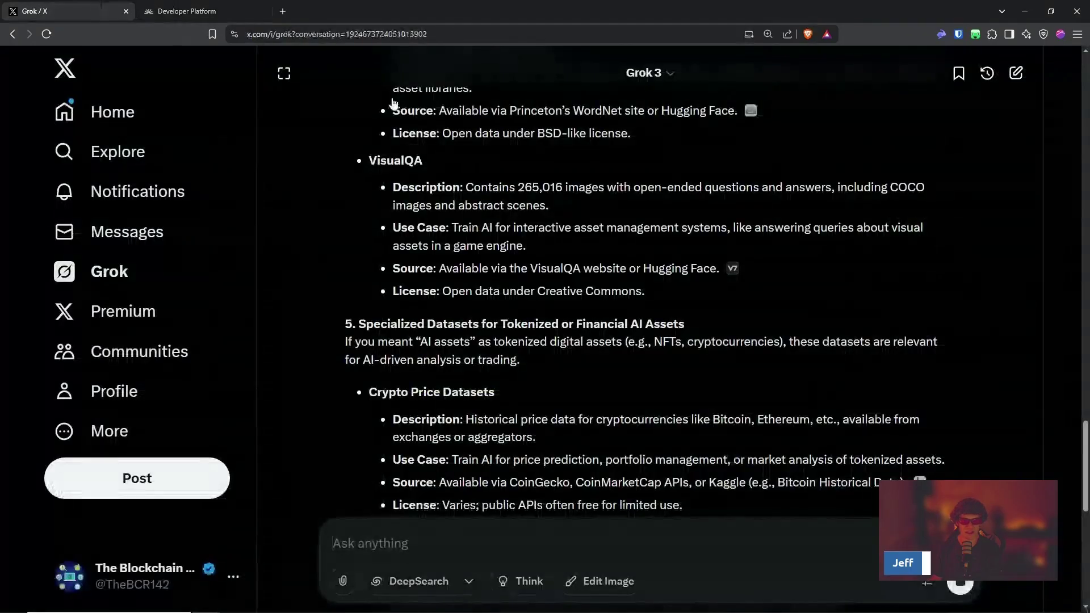
pyautogui.scroll(-3, 391, 103)
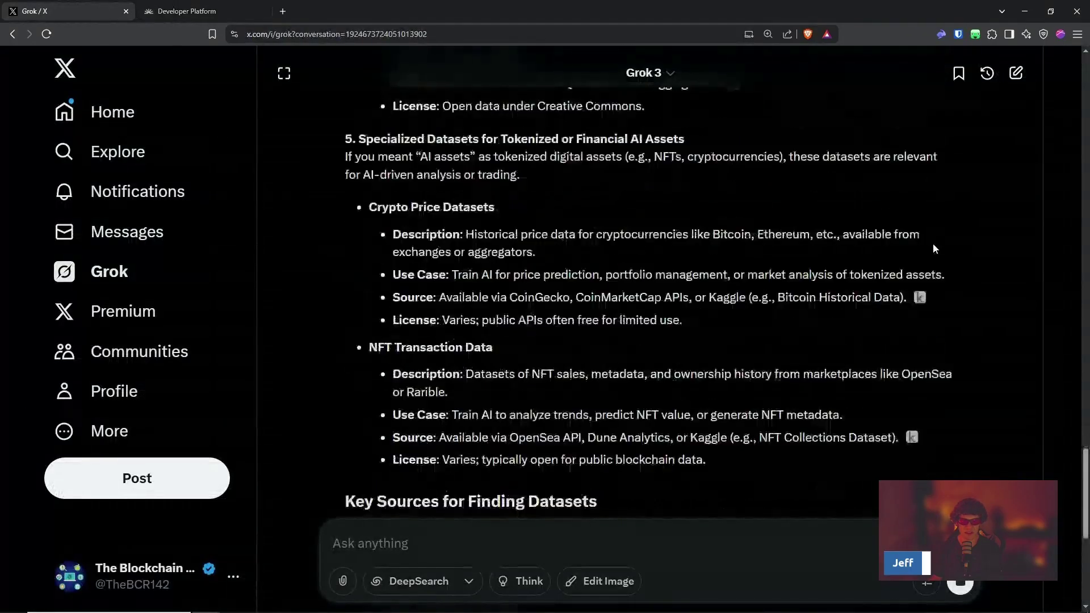
pyautogui.scroll(20, 984, 189)
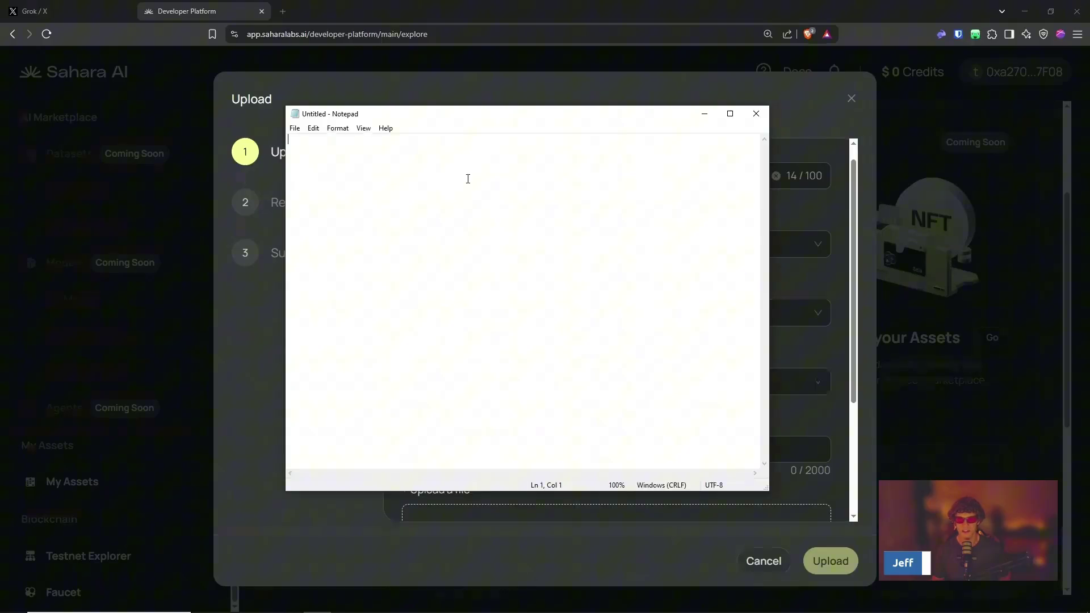
# Step: Write 'What asset is this?' and 'This asset is a house' in Notepad
pyautogui.write('What asset is this?')
pyautogui.press('Return')
pyautogui.press('Return')
pyautogui.write('It')
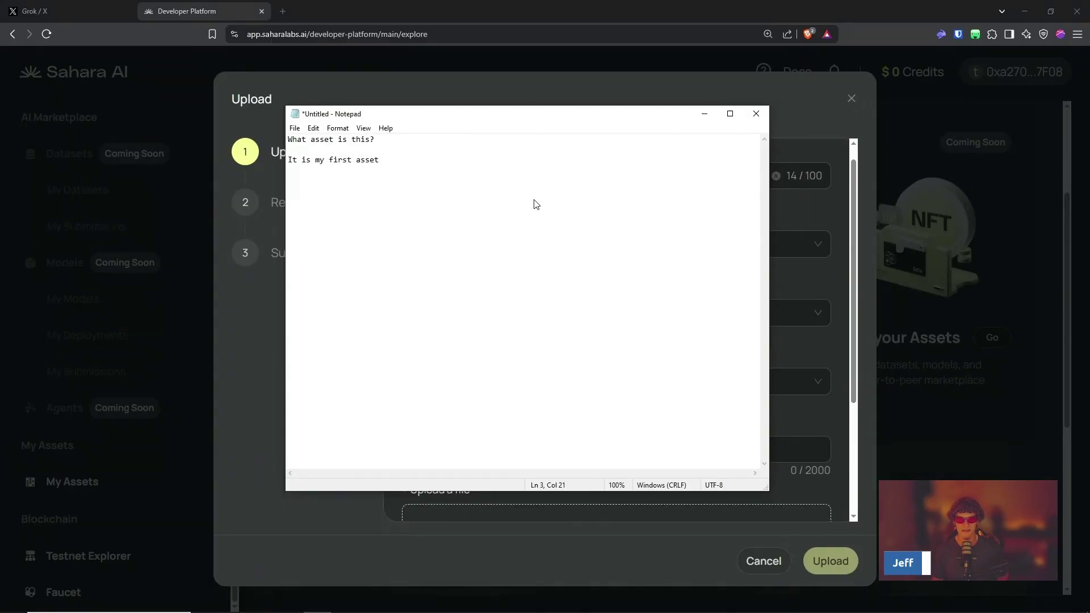
pyautogui.press('BackSpace')
pyautogui.press('BackSpace')
pyautogui.press('BackSpace')
pyautogui.press('BackSpace')
pyautogui.press('BackSpace')
pyautogui.press('BackSpace')
pyautogui.press('BackSpace')
pyautogui.press('BackSpace')
pyautogui.press('BackSpace')
pyautogui.press('BackSpace')
pyautogui.press('BackSpace')
pyautogui.press('BackSpace')
pyautogui.press('BackSpace')
pyautogui.press('BackSpace')
pyautogui.press('BackSpace')
pyautogui.press('BackSpace')
pyautogui.press('BackSpace')
pyautogui.press('BackSpace')
pyautogui.press('BackSpace')
pyautogui.press('BackSpace')
pyautogui.write('This')
# Step: Save the note as myasset.txt and close Notepad
pyautogui.hotkey('ctrl', 's')
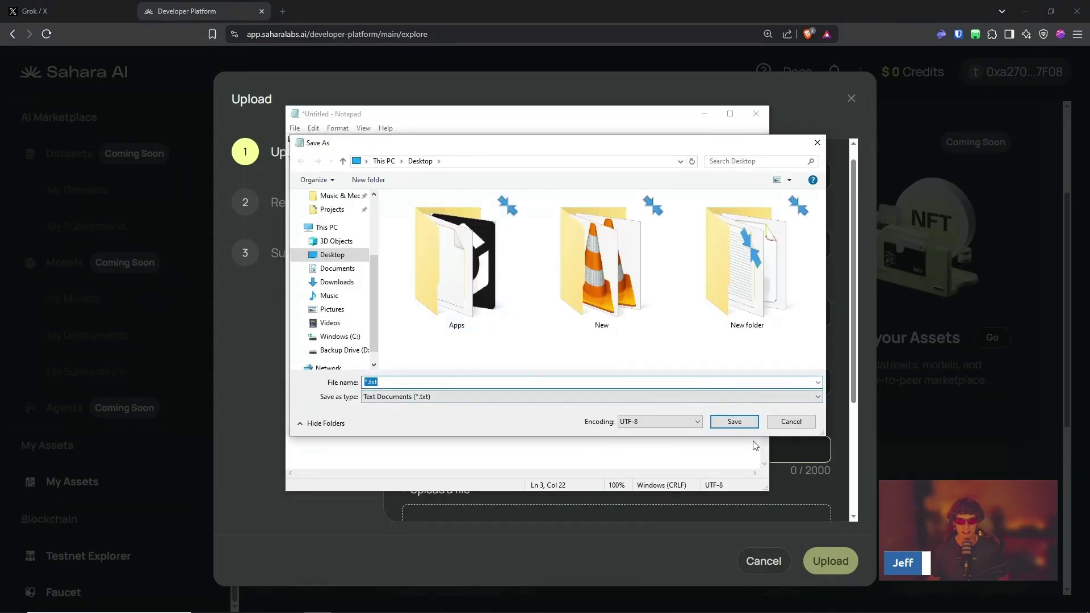
pyautogui.write('my_first_asset')
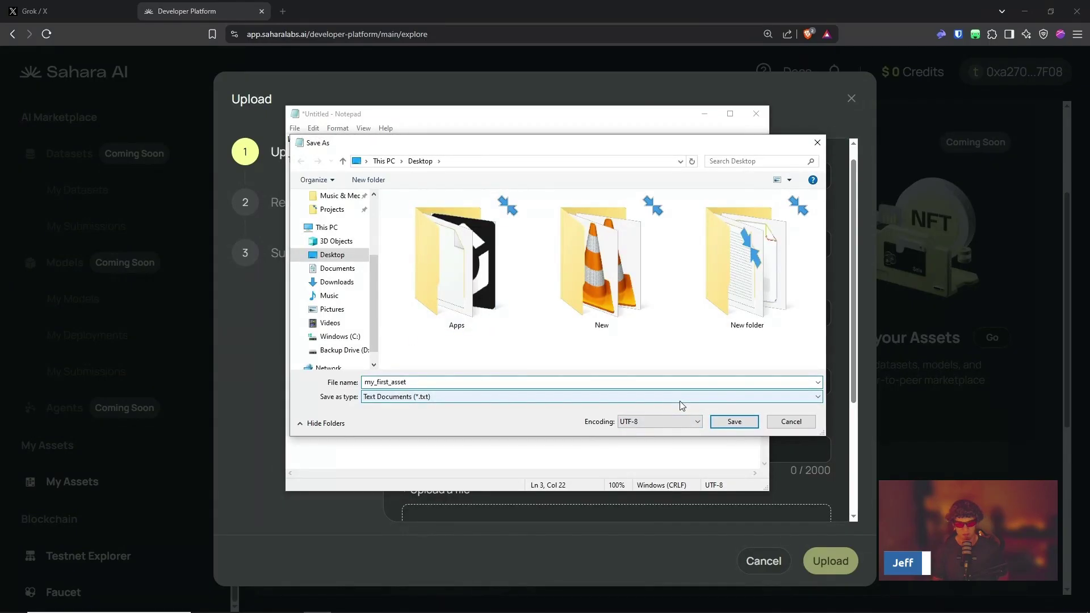
pyautogui.press('Return')
pyautogui.click(614, 315)
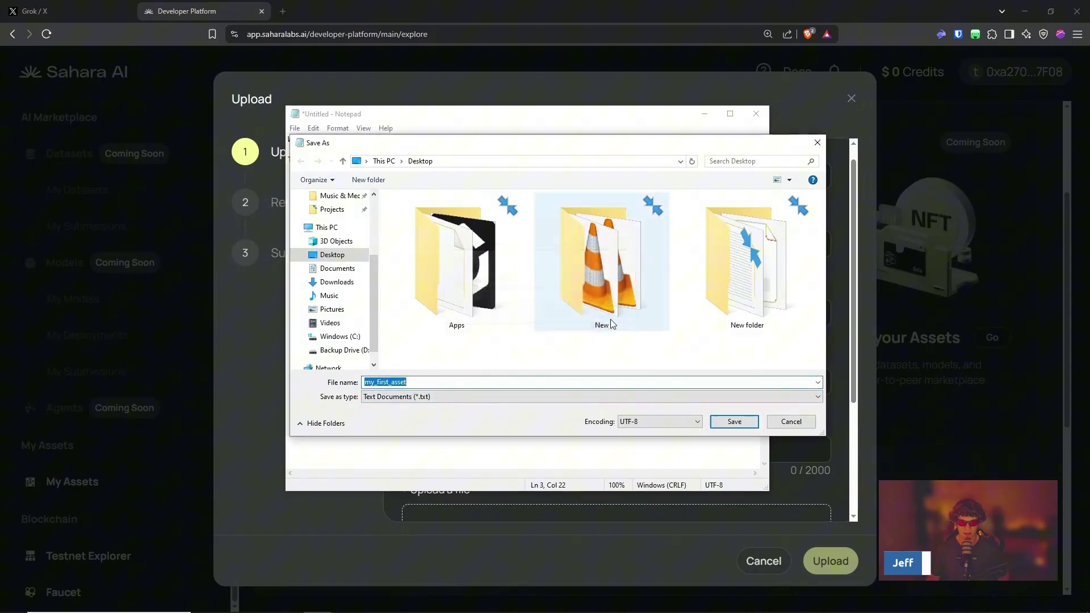
pyautogui.write('myasset')
pyautogui.press('Return')
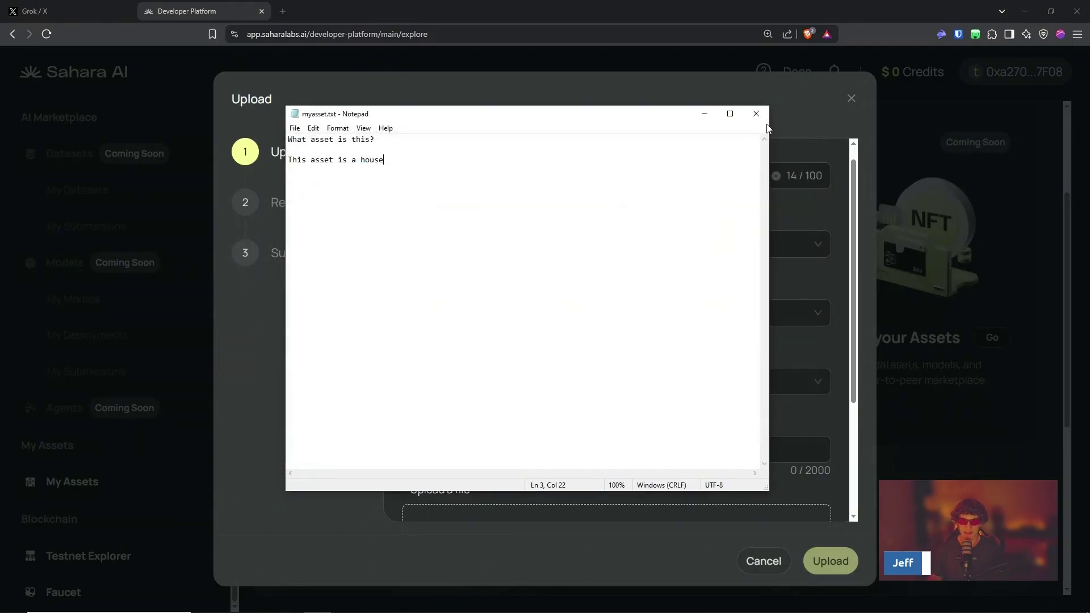
pyautogui.click(755, 114)
# Step: Attach myasset.txt from the Desktop as the asset's file
pyautogui.scroll(-3, 660, 361)
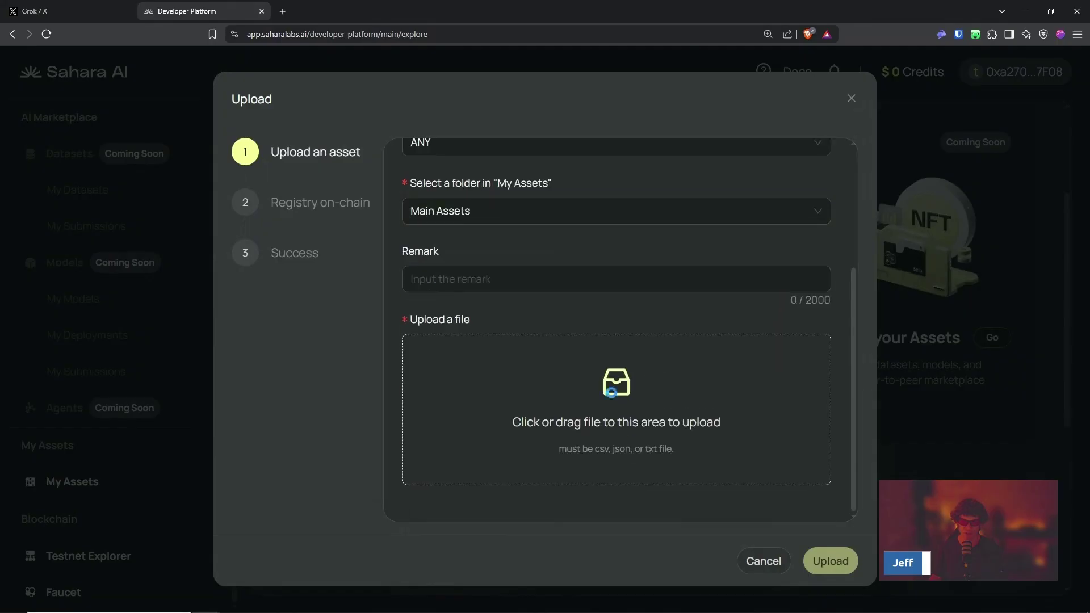
pyautogui.click(611, 392)
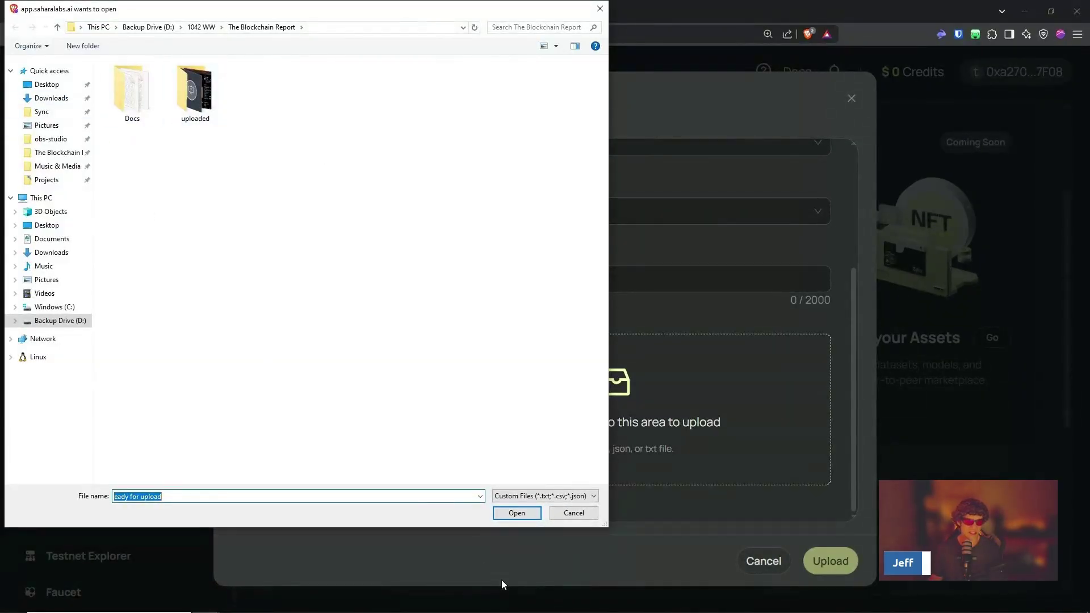
pyautogui.click(583, 497)
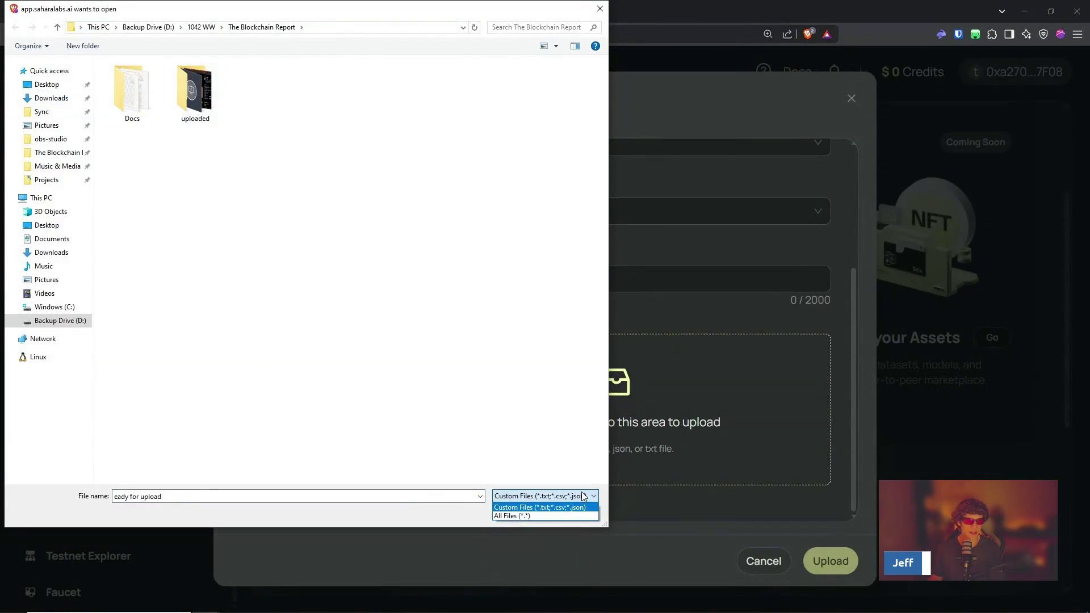
pyautogui.click(47, 225)
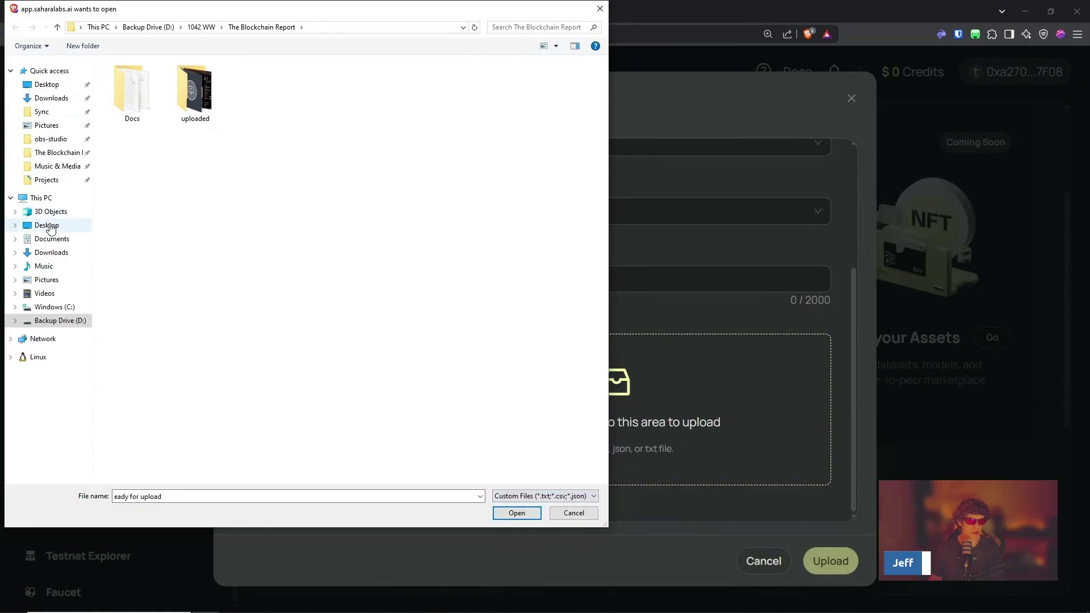
pyautogui.doubleClick(178, 262)
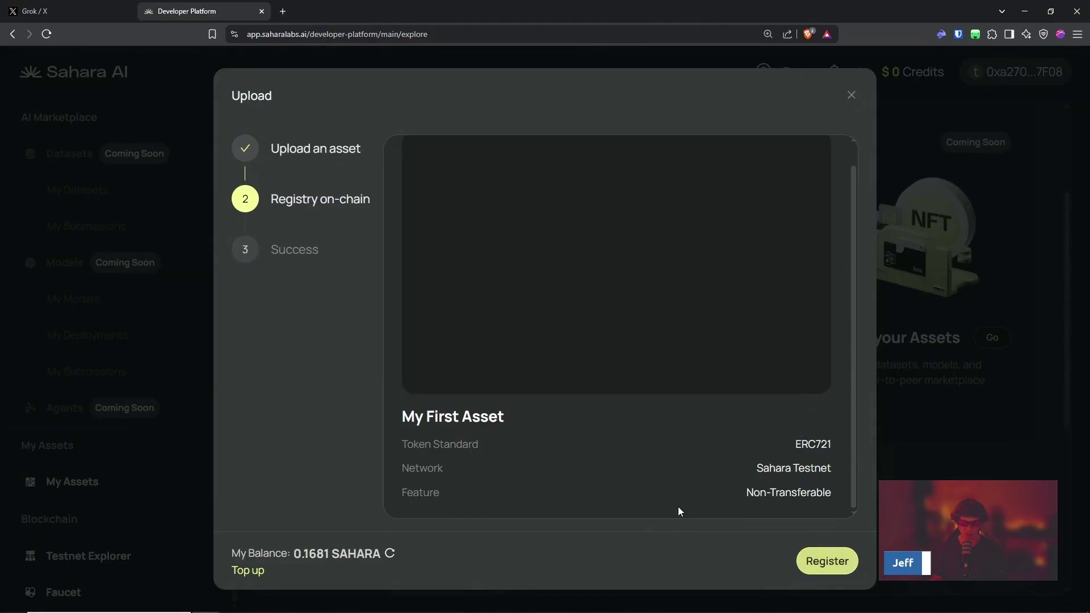
# Step: Register the asset, pass the ScamSniffer check, and sign and confirm in Rabby Wallet
pyautogui.click(832, 562)
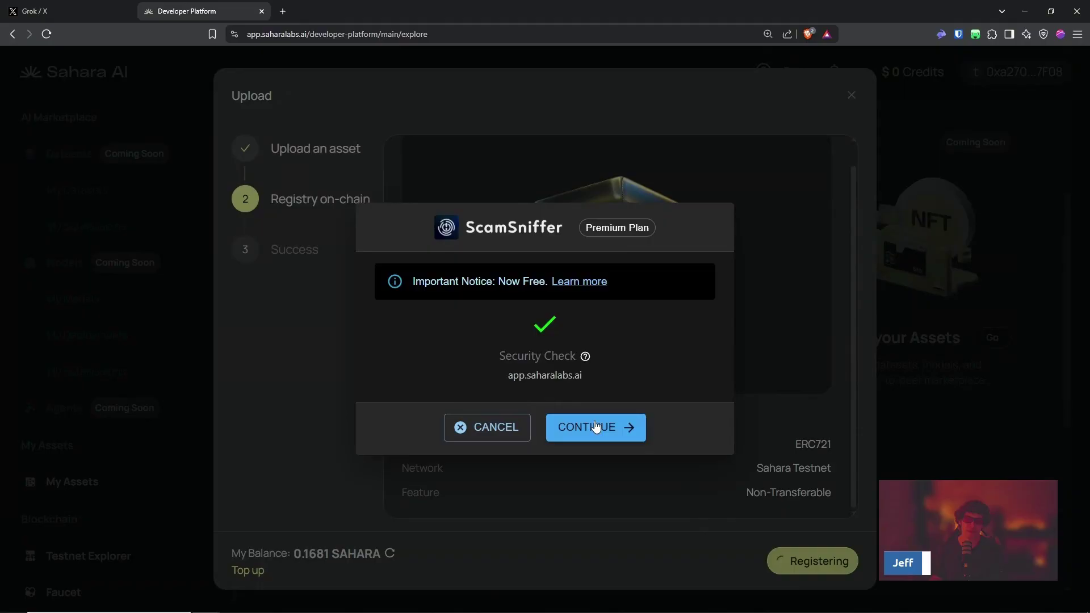
pyautogui.click(594, 424)
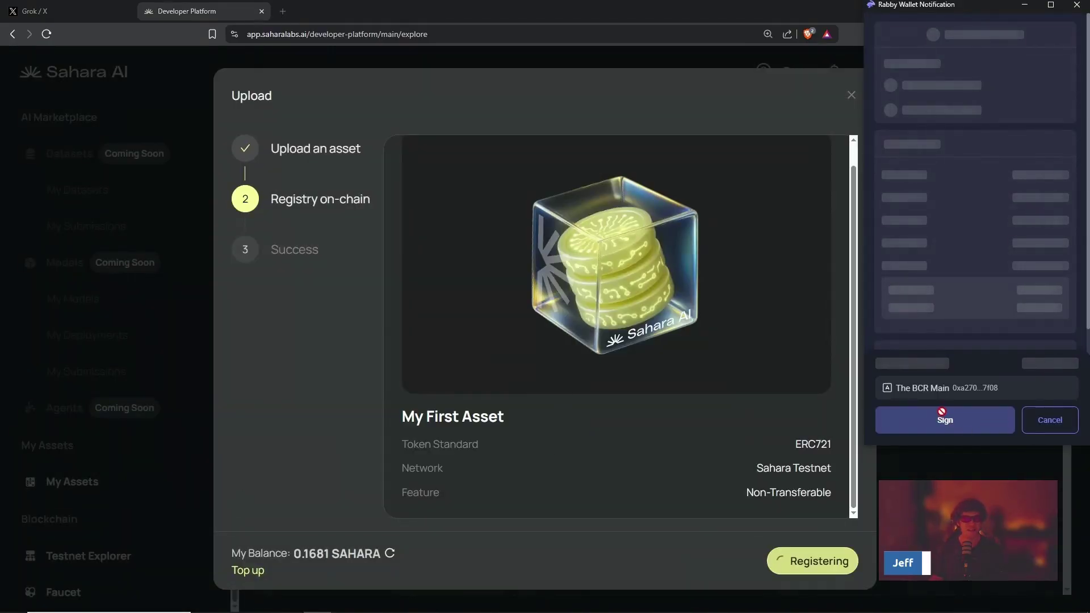
pyautogui.click(941, 415)
pyautogui.click(941, 415)
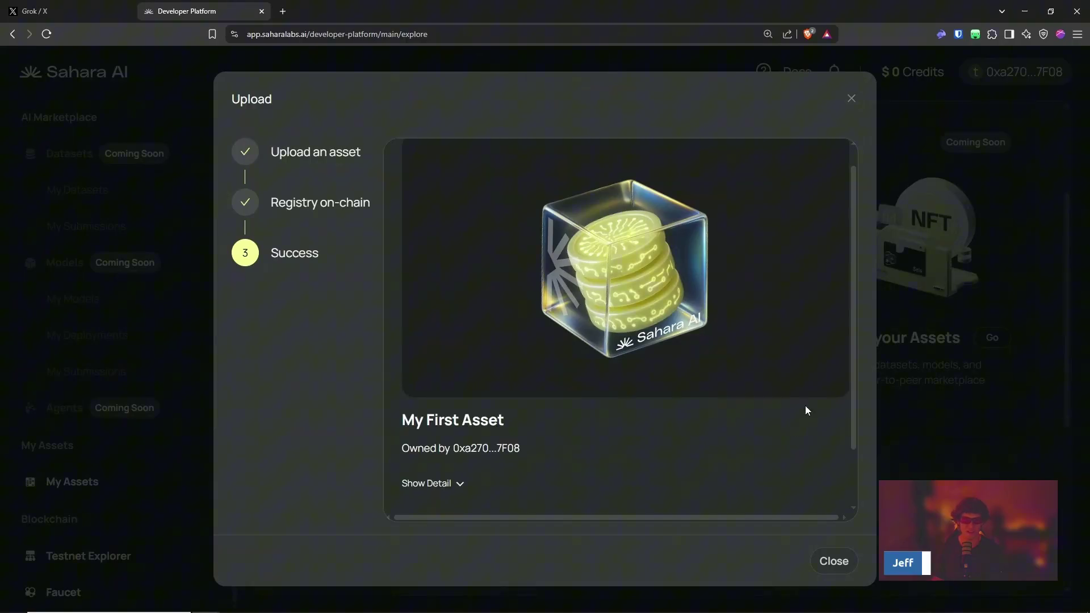
# Step: Review the contract/token details, metadata and commit info, then close the Upload dialog
pyautogui.scroll(-1, 635, 441)
pyautogui.click(451, 414)
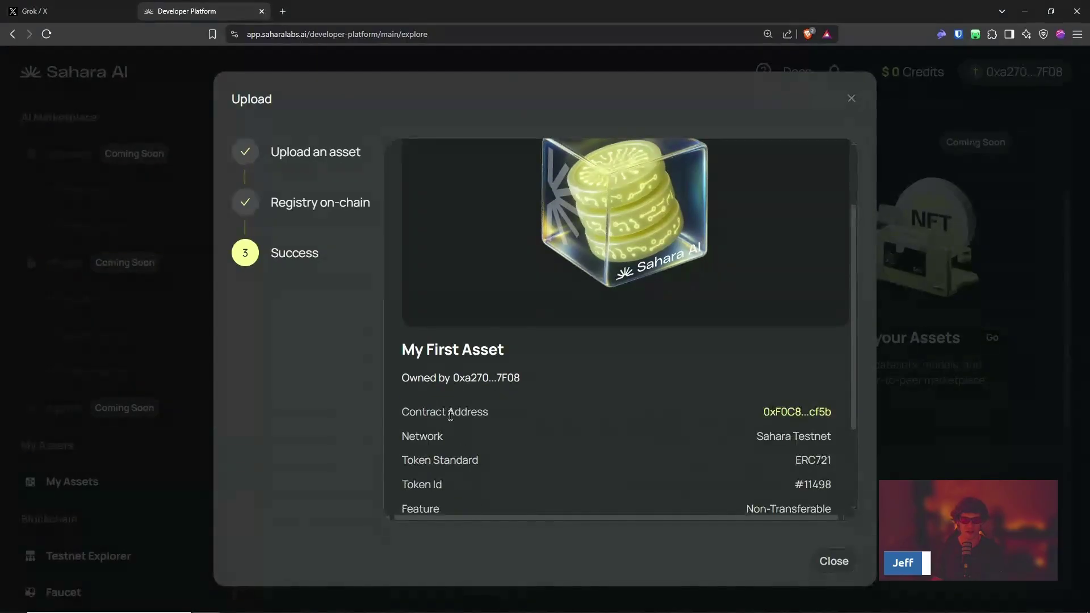
pyautogui.scroll(-2, 697, 401)
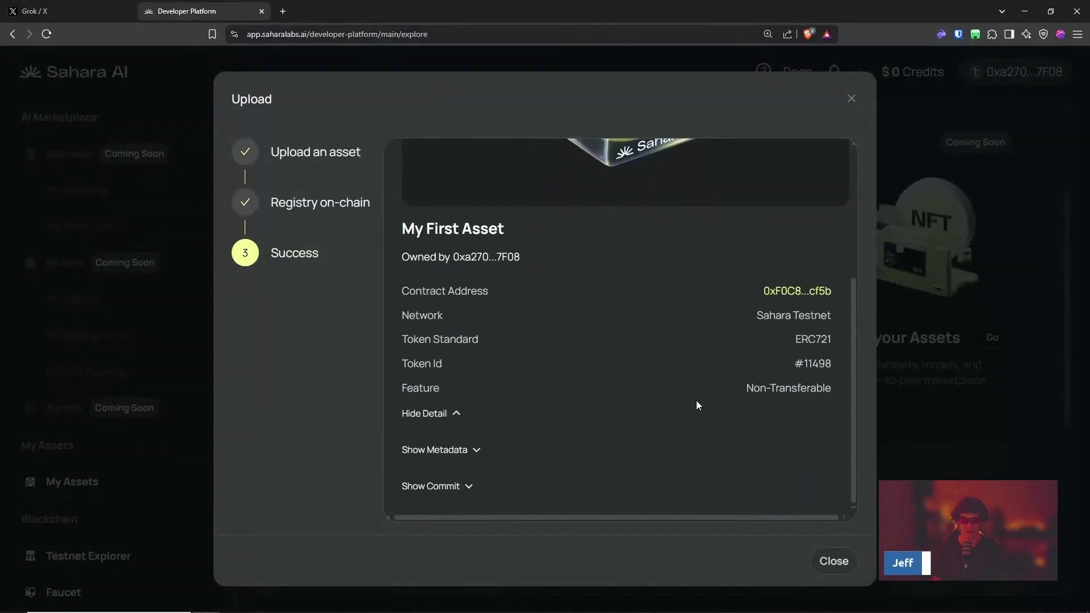
pyautogui.click(448, 417)
pyautogui.click(465, 451)
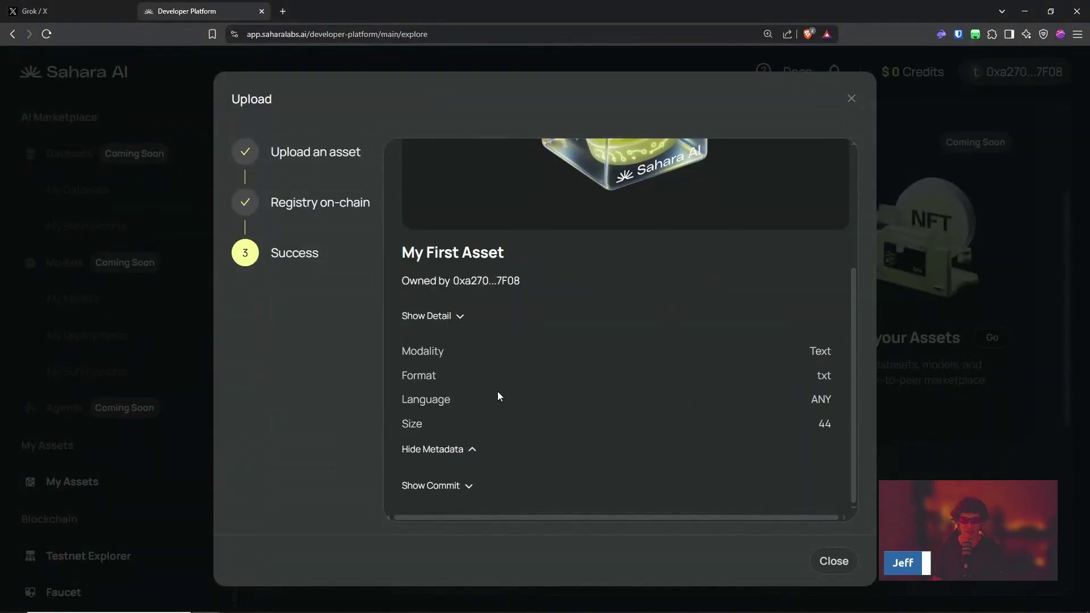
pyautogui.click(467, 451)
pyautogui.click(465, 485)
pyautogui.click(465, 484)
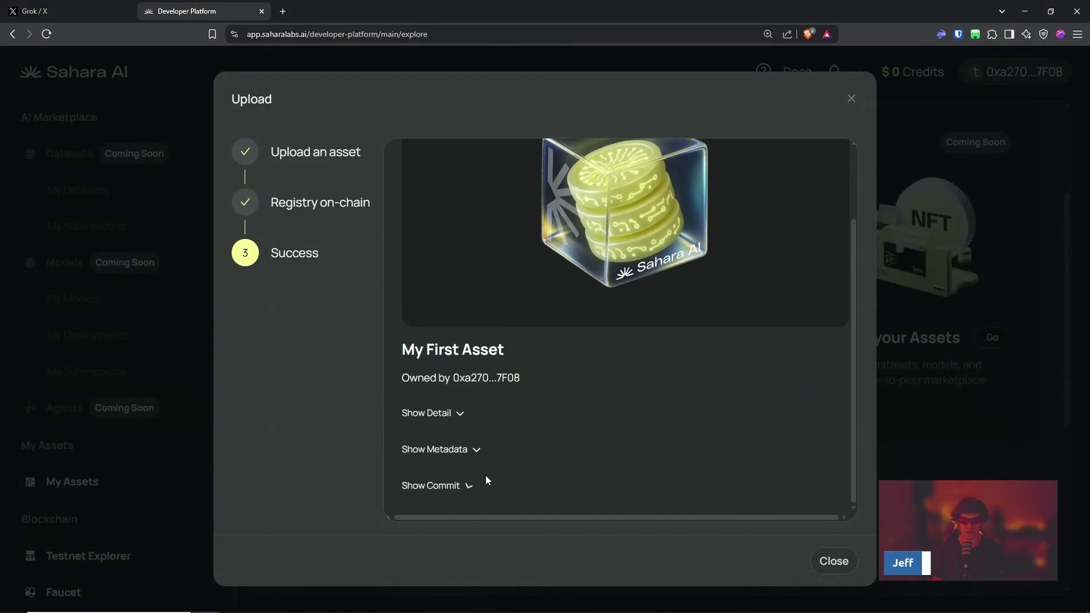
pyautogui.press('Escape')
pyautogui.scroll(-5, 445, 341)
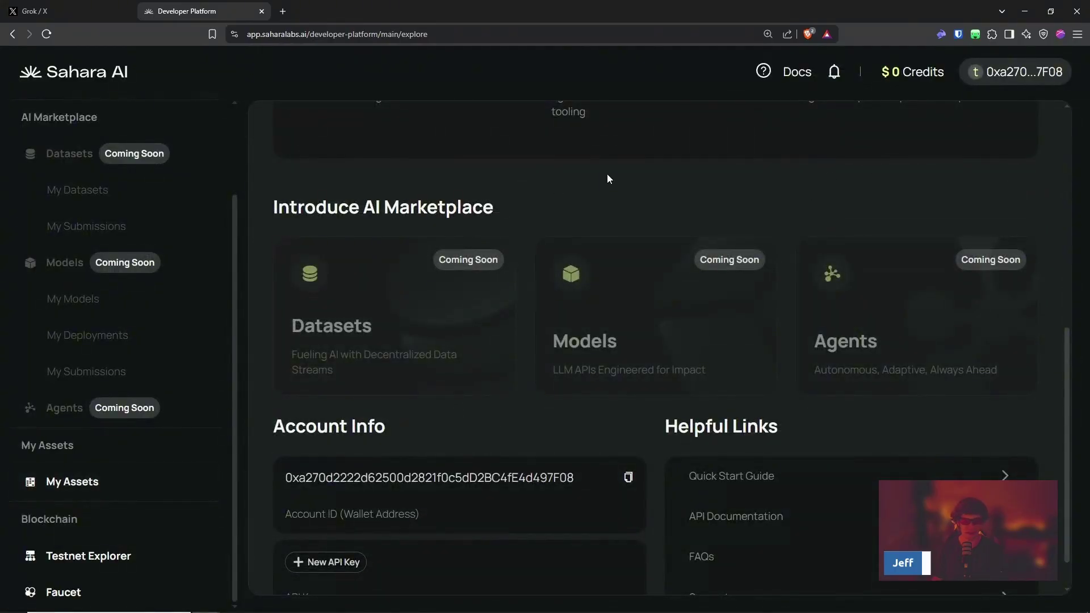
# Step: Open My First Asset in Main Assets, cancel a New Commit, and return to My Assets
pyautogui.click(61, 483)
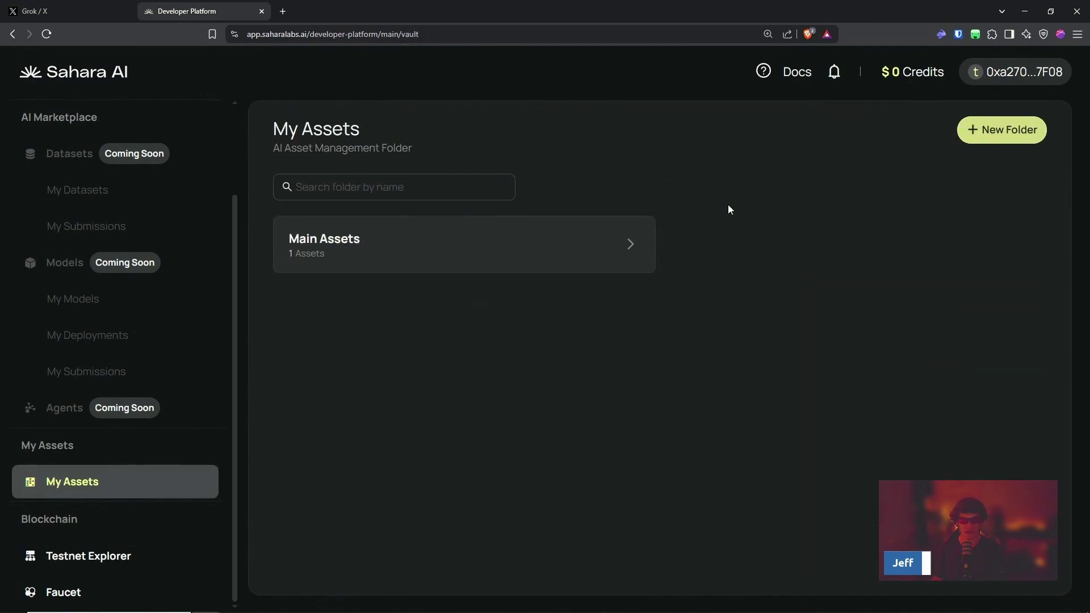
pyautogui.click(623, 248)
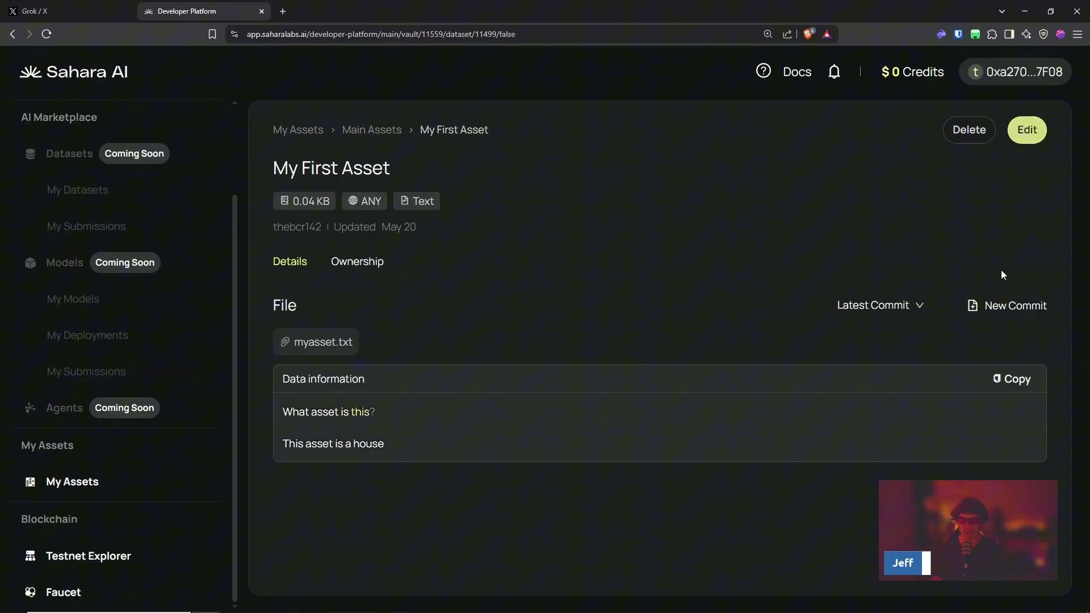
pyautogui.click(1002, 310)
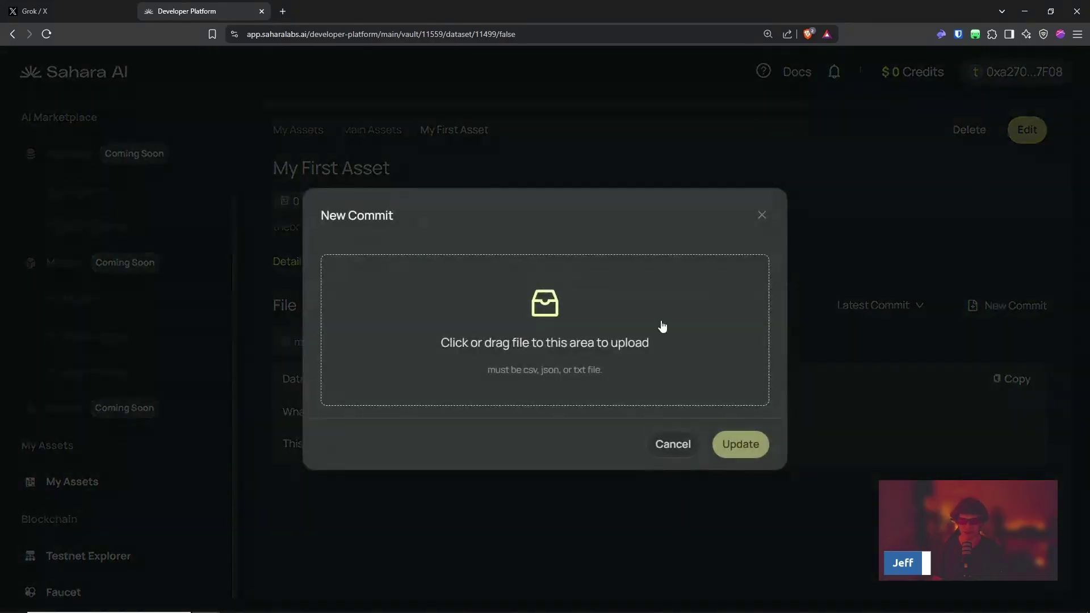
pyautogui.click(670, 446)
pyautogui.click(361, 128)
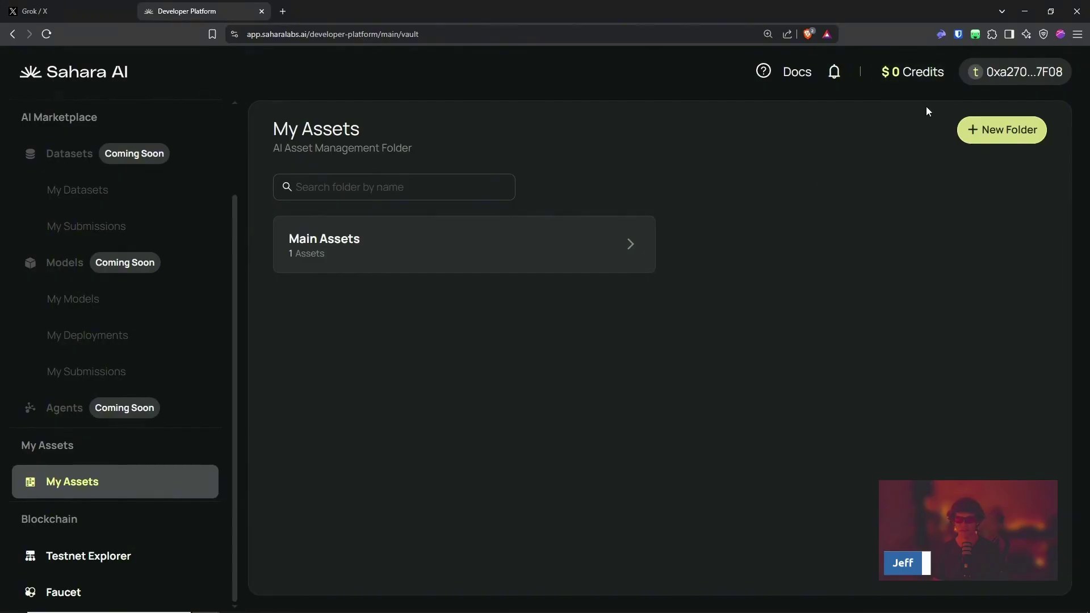
pyautogui.doubleClick(914, 72)
# Step: Clear the stray text selection on the Credits area
pyautogui.click(890, 105)
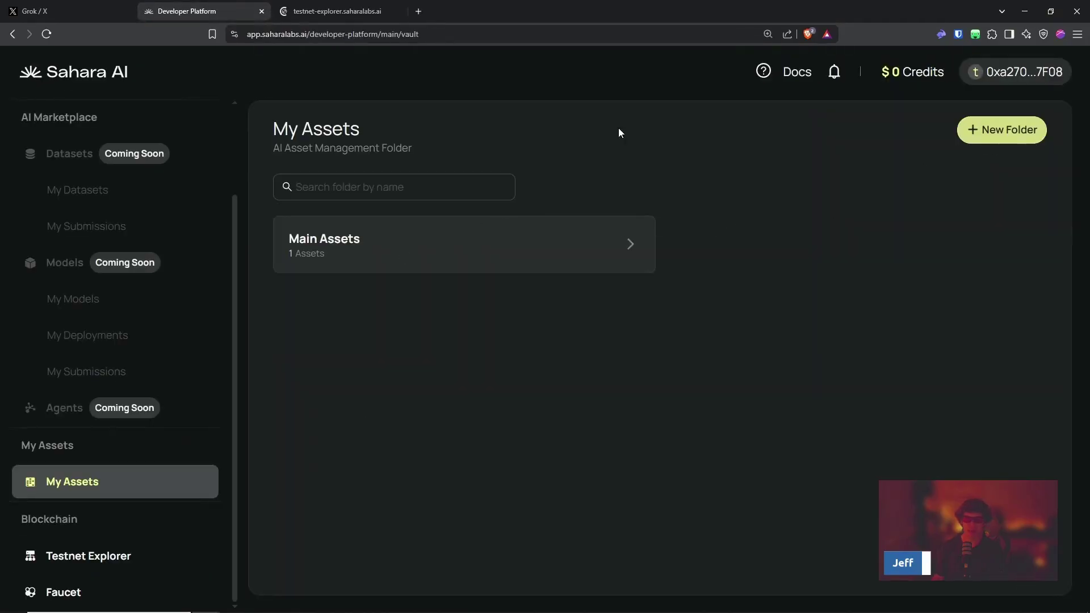
# Step: Connect the Rabby wallet to the Sahara Testnet Explorer and open the connected account's options
pyautogui.click(359, 5)
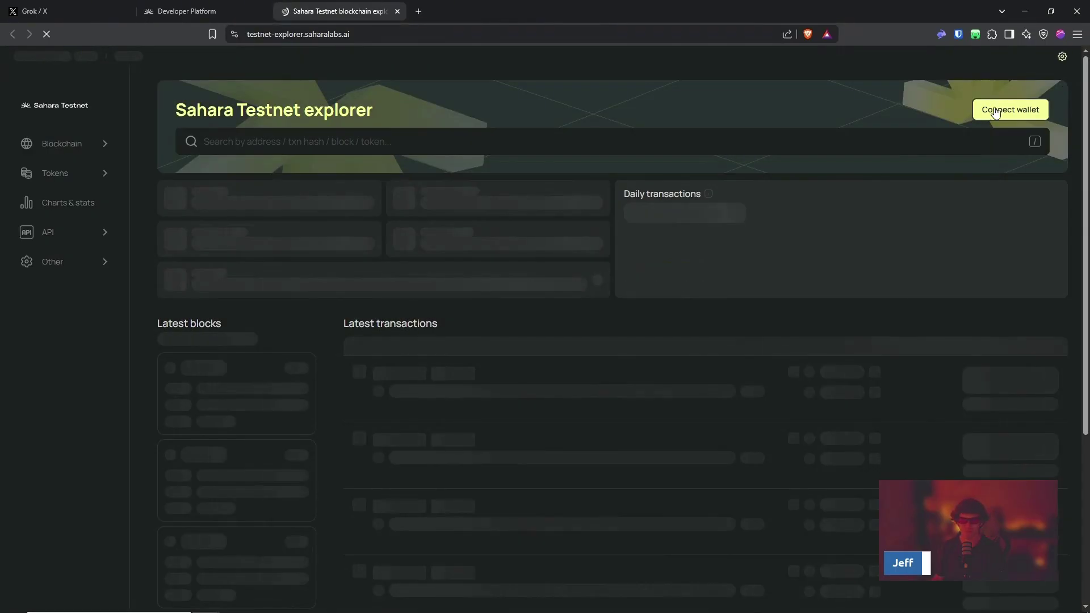
pyautogui.click(1015, 113)
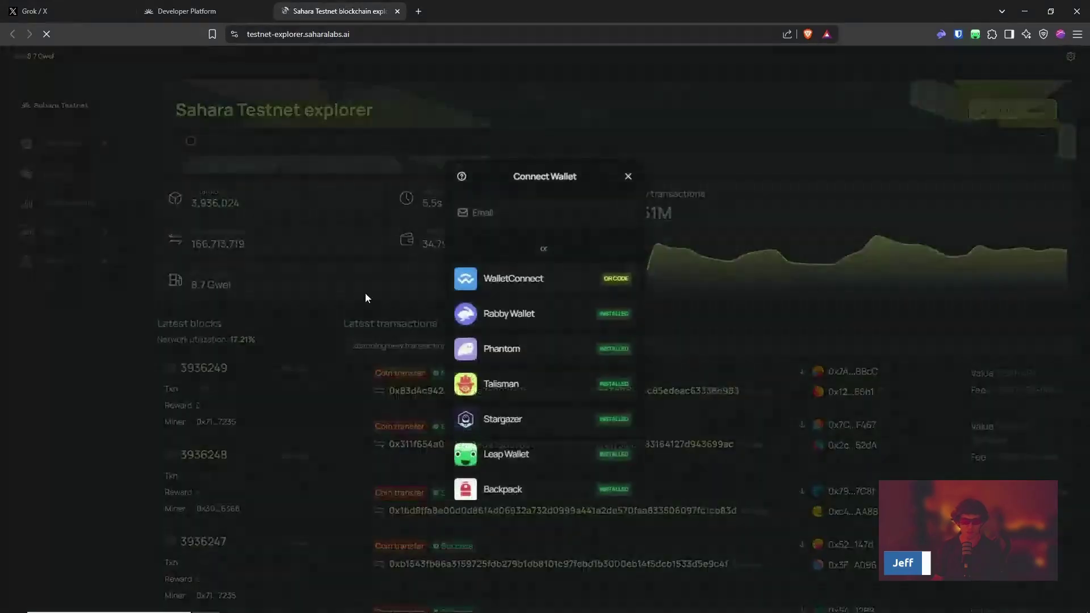
pyautogui.click(556, 312)
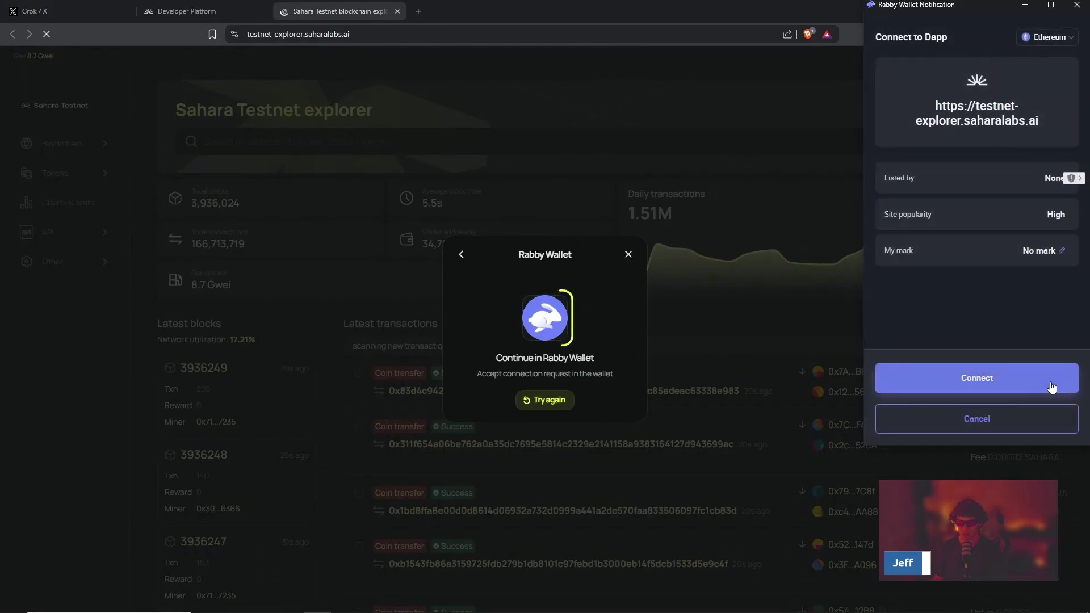
pyautogui.click(1039, 379)
pyautogui.click(1002, 113)
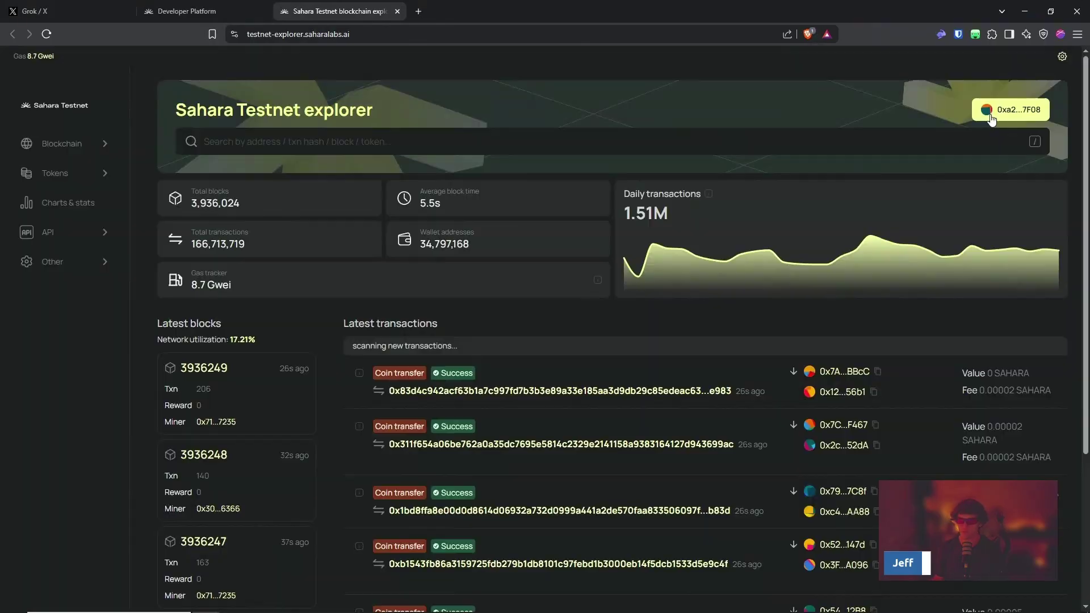
pyautogui.click(1001, 114)
# Step: Open the wallet's address details and page through its transaction history to page 4
pyautogui.click(990, 210)
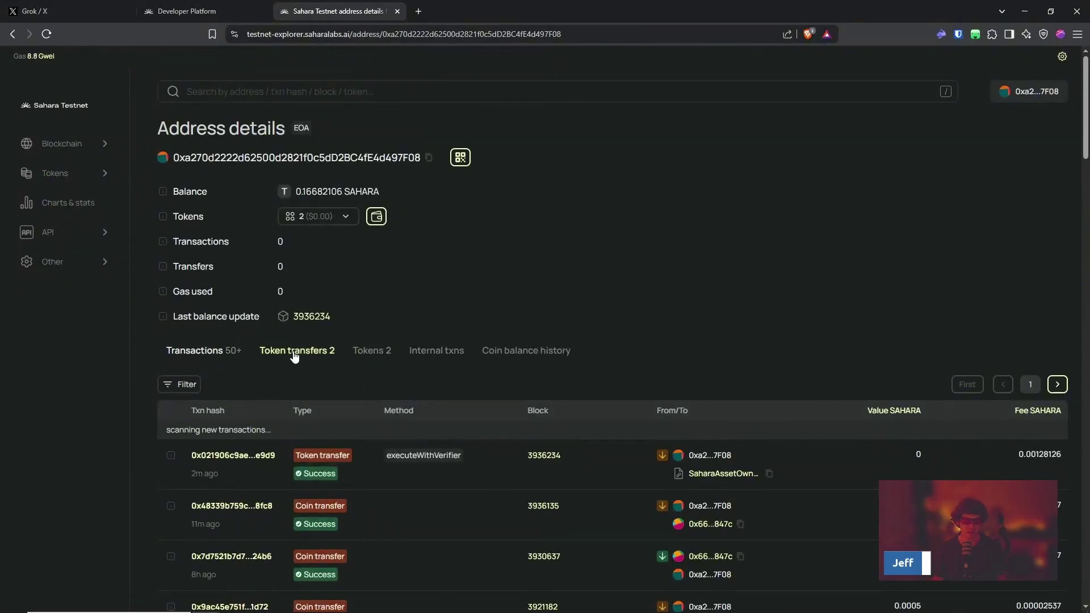
pyautogui.click(1057, 385)
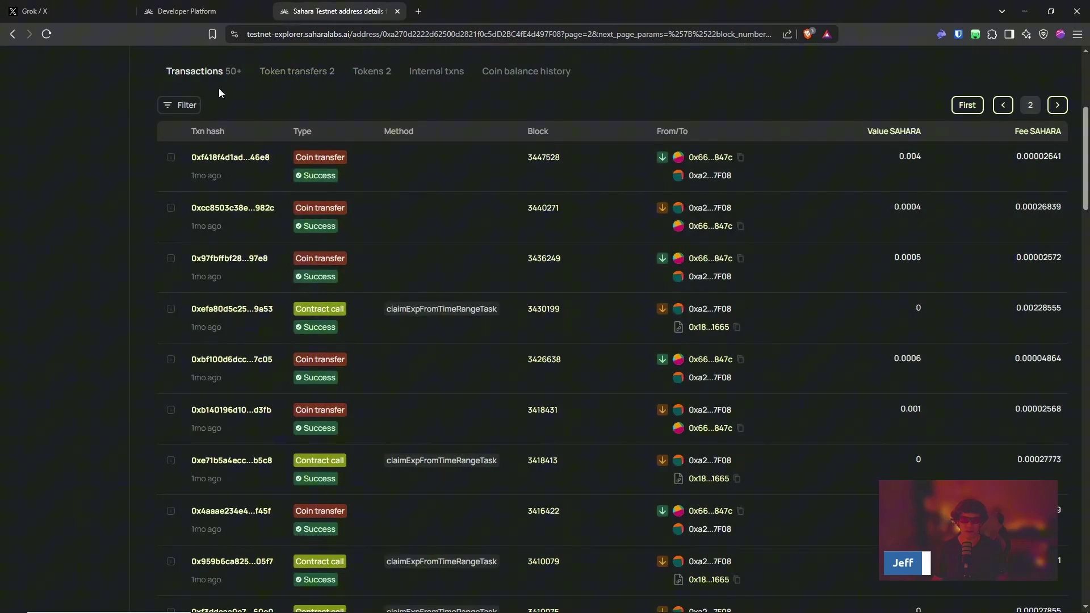
pyautogui.scroll(-6, 536, 193)
pyautogui.scroll(10, 397, 284)
pyautogui.click(193, 386)
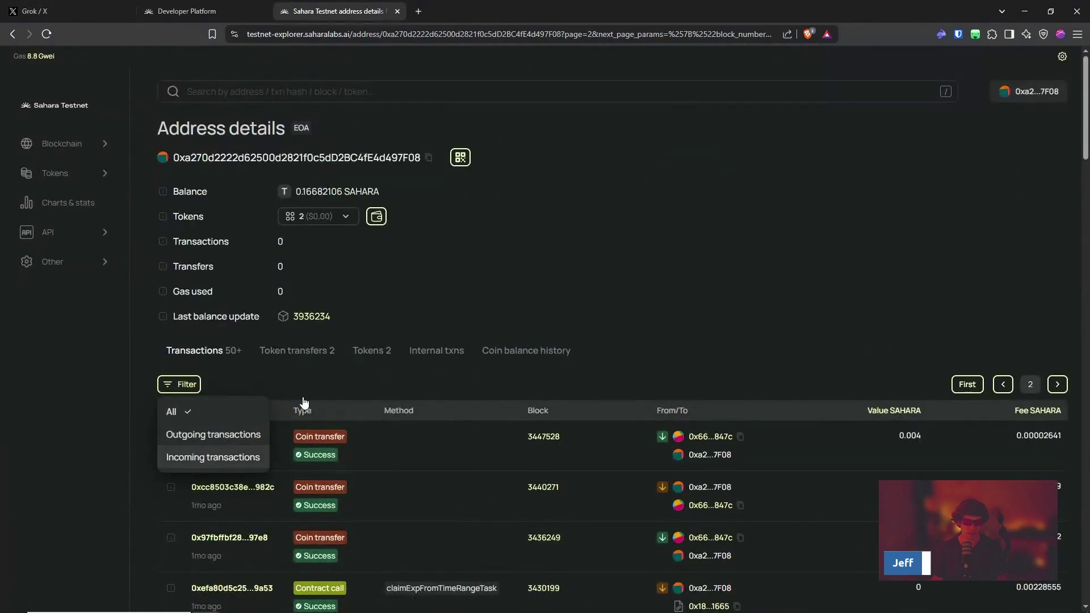
pyautogui.click(1064, 385)
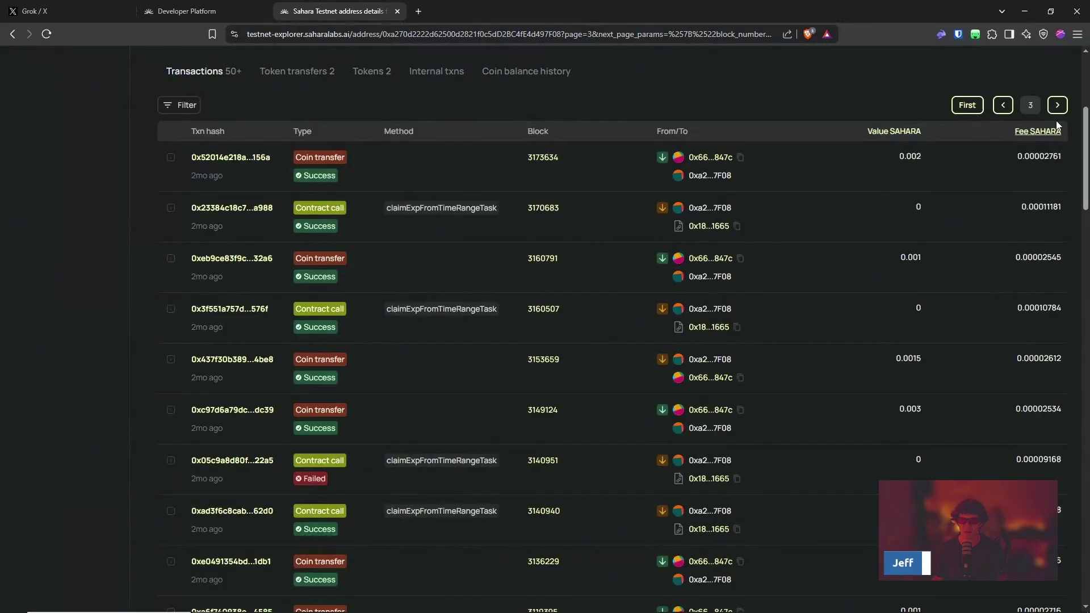
pyautogui.click(1057, 104)
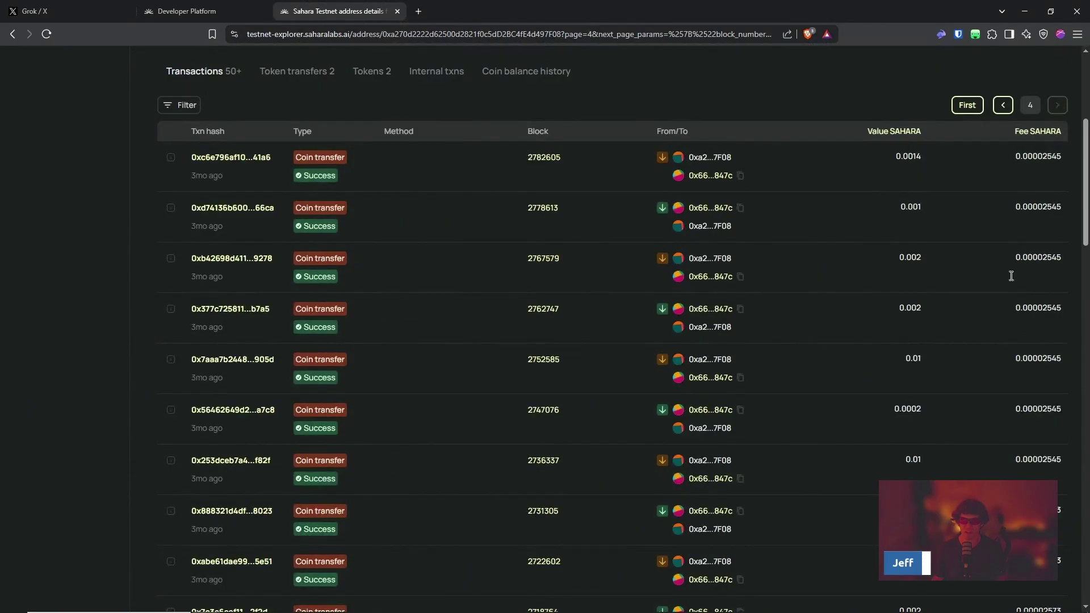
pyautogui.scroll(-20, 965, 357)
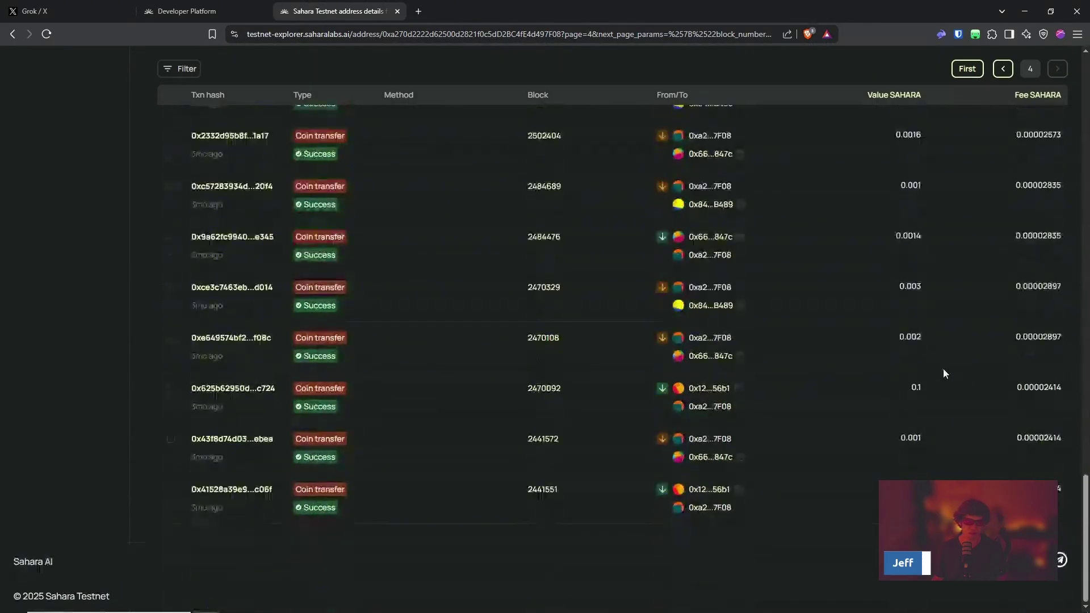
pyautogui.scroll(20, 419, 141)
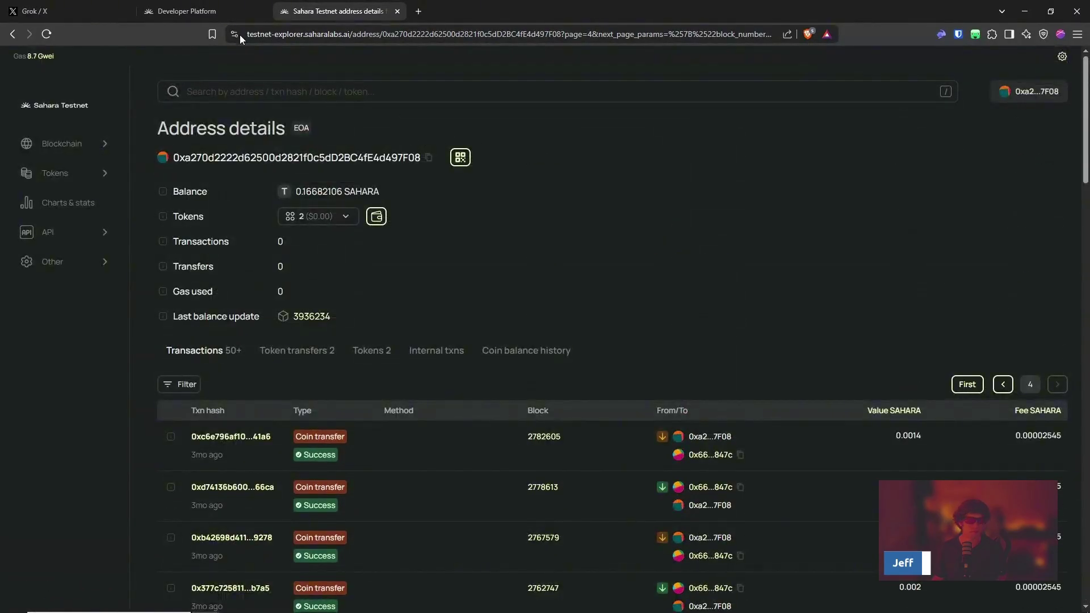
# Step: Close the testnet explorer tab, glance at the Grok chat, and return to the Developer Platform
pyautogui.click(397, 11)
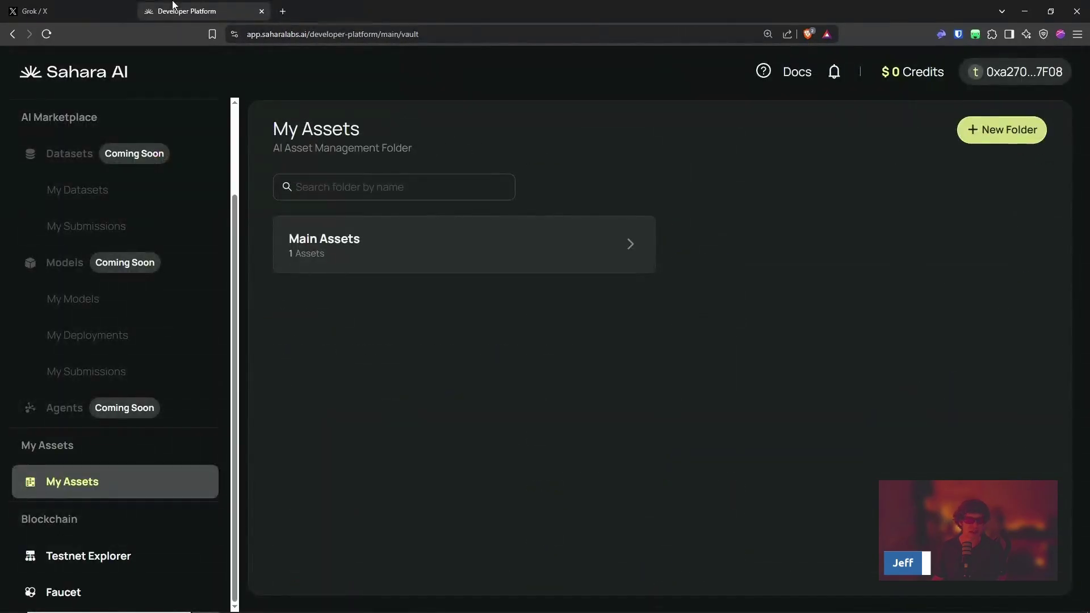
pyautogui.click(51, 6)
pyautogui.click(194, 11)
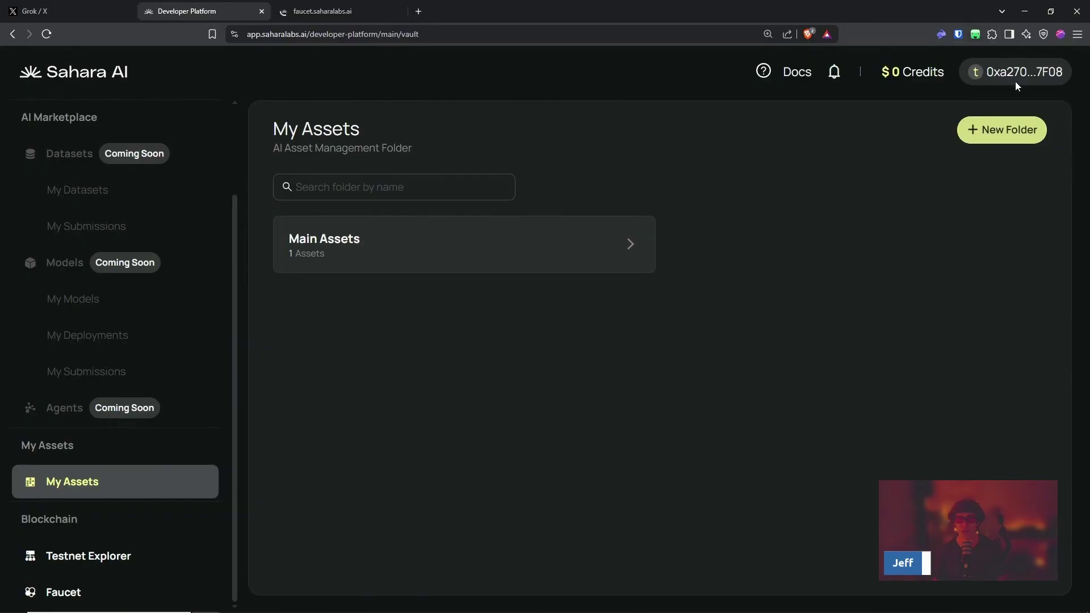
pyautogui.moveTo(1016, 83)
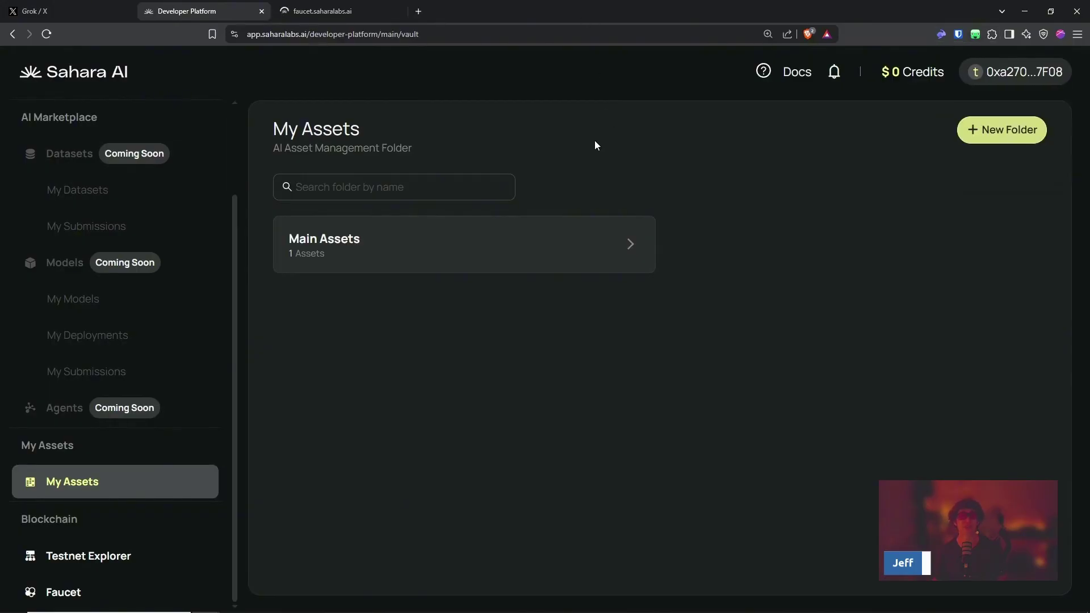